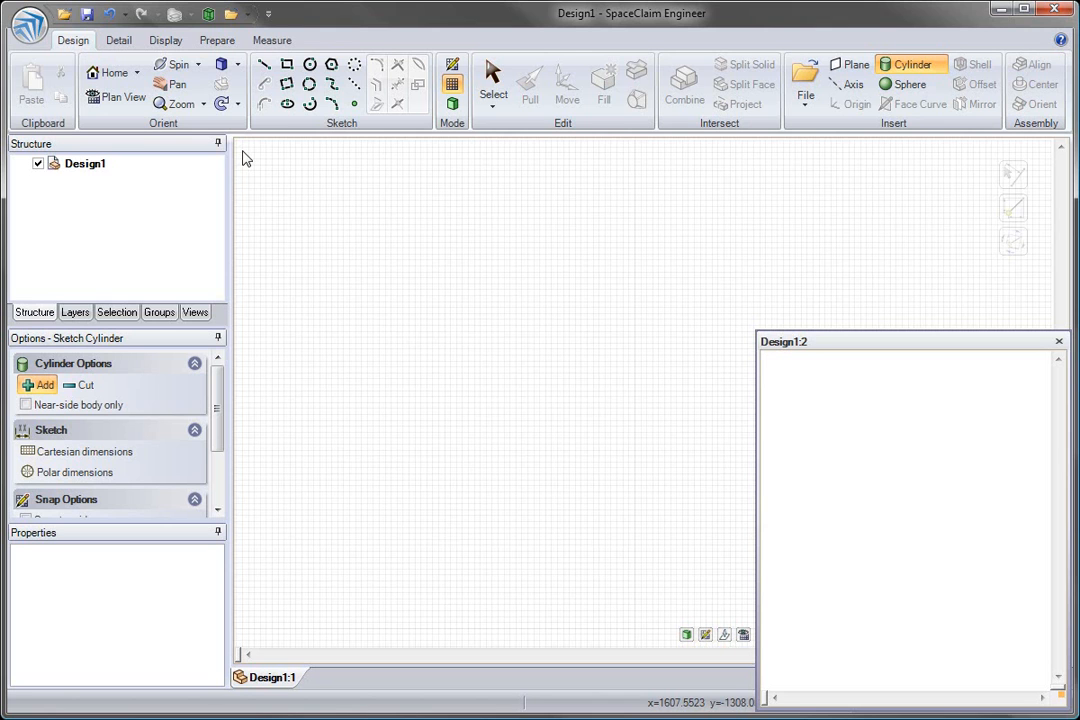
Create a vertical base cylinder 400 mm tall and about 291 mm in diameter.
click(636, 630)
text(400)
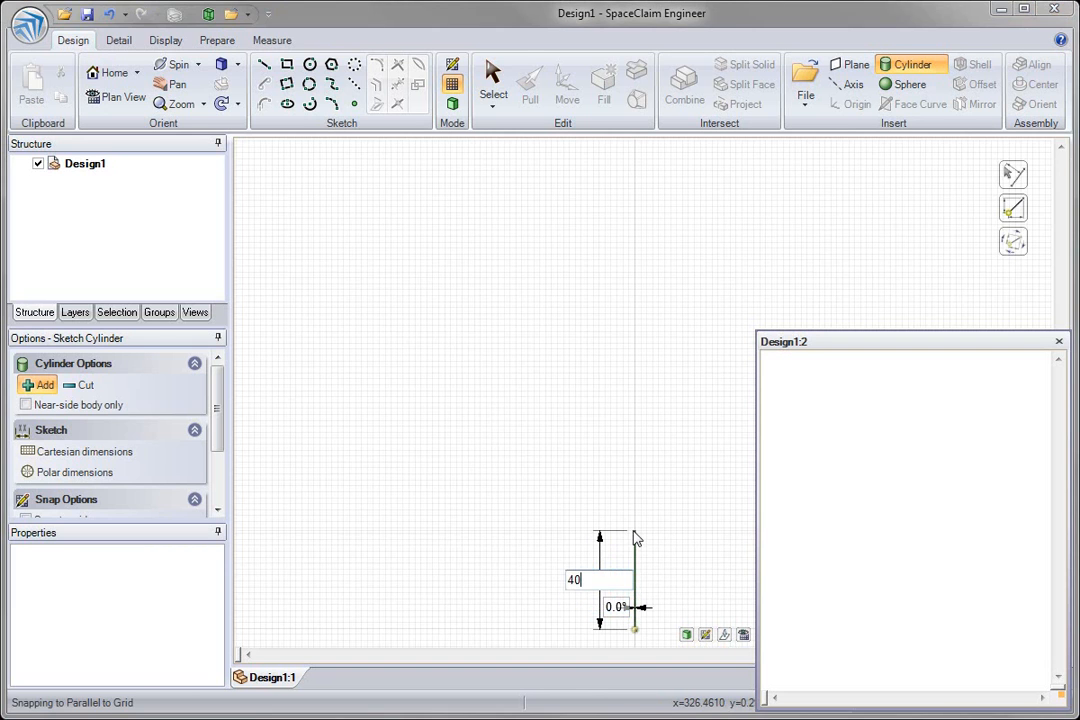
key(Return)
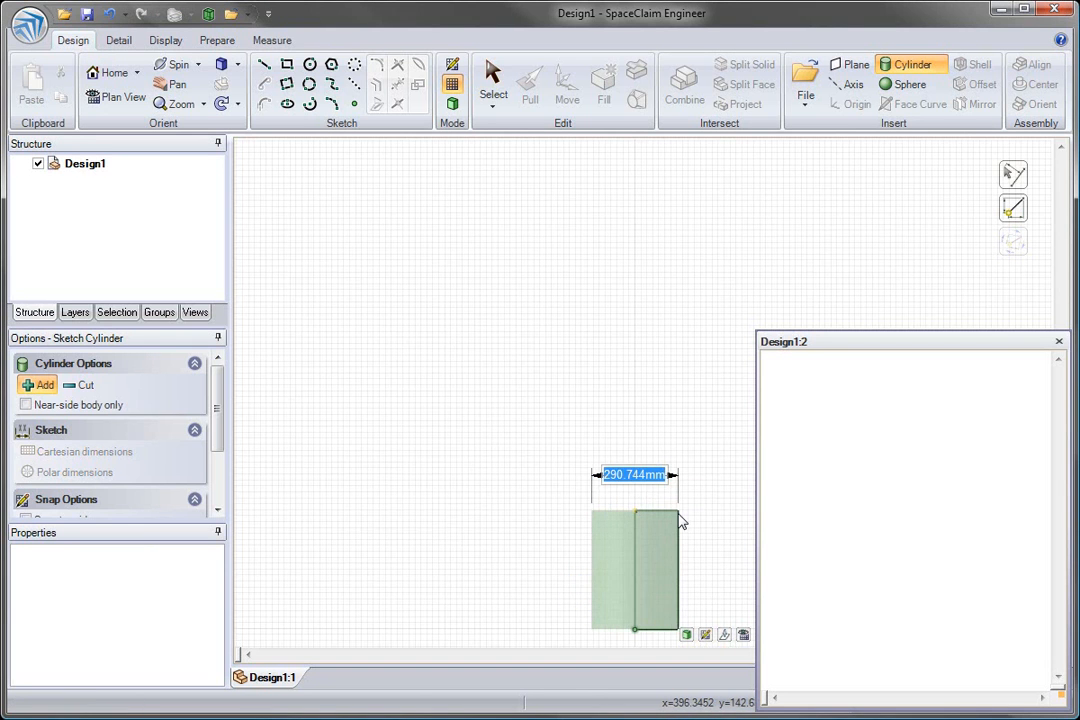
click(676, 518)
Add a 1200 mm tall pole cylinder, about 73 mm in diameter, centred on top of the base cylinder.
click(634, 511)
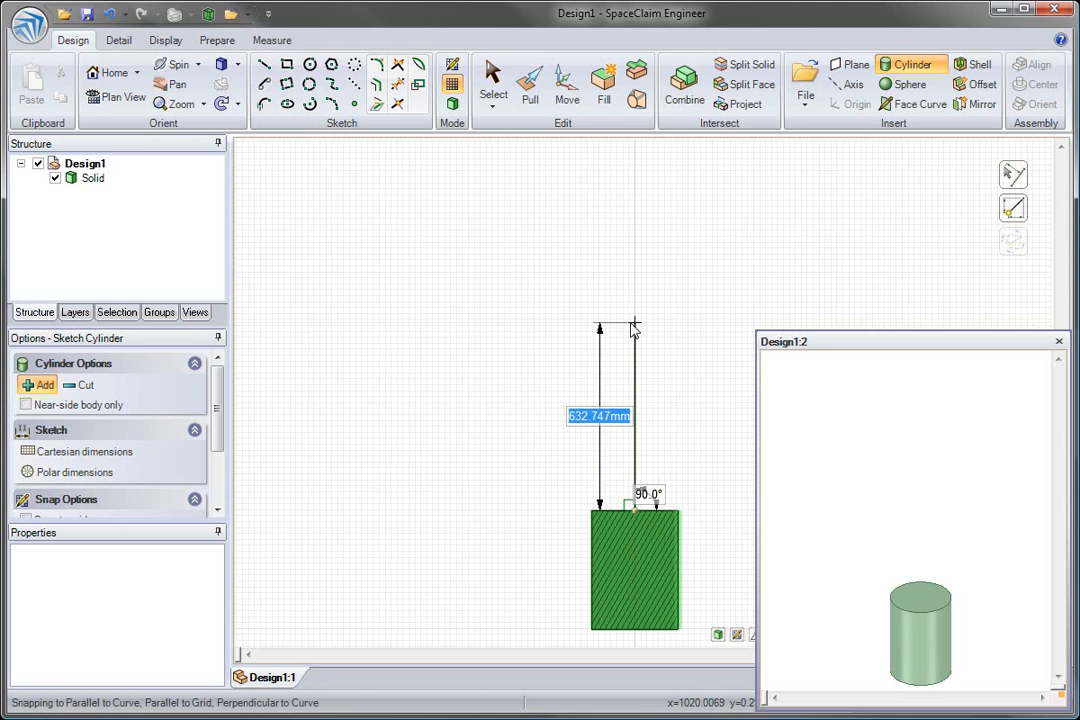
click(639, 161)
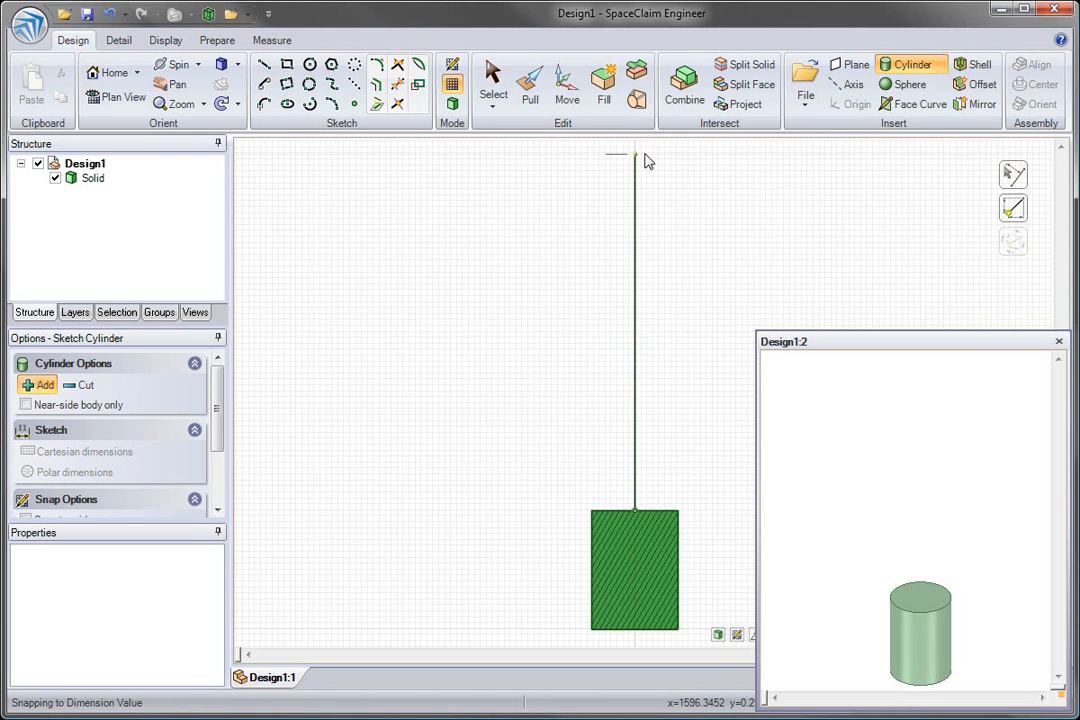
click(647, 162)
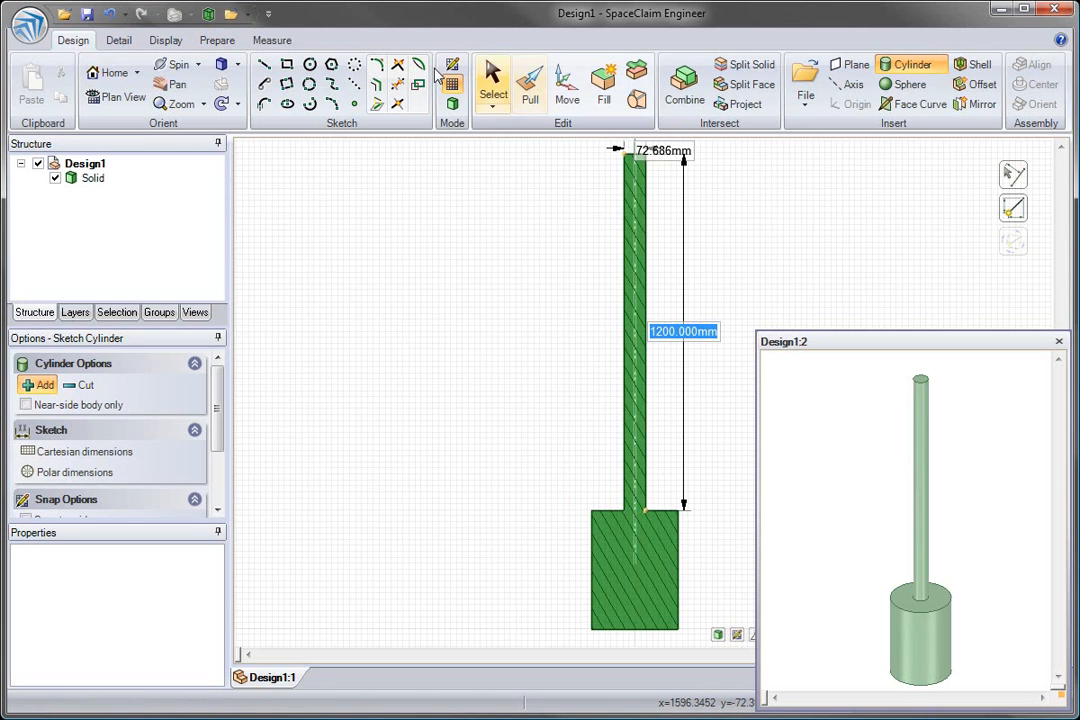
Draw a 200 mm thick rectangular footing, about 521 by 85 mm, extending sideways from the base cylinder's axis.
click(287, 65)
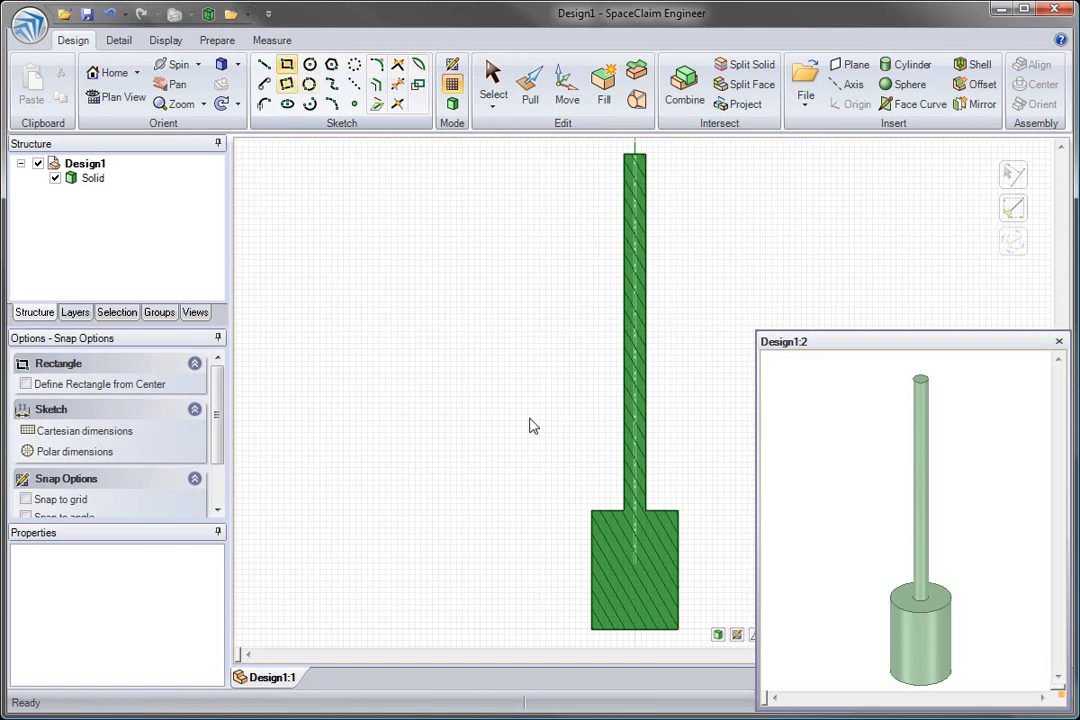
click(636, 598)
text(200)
key(Return)
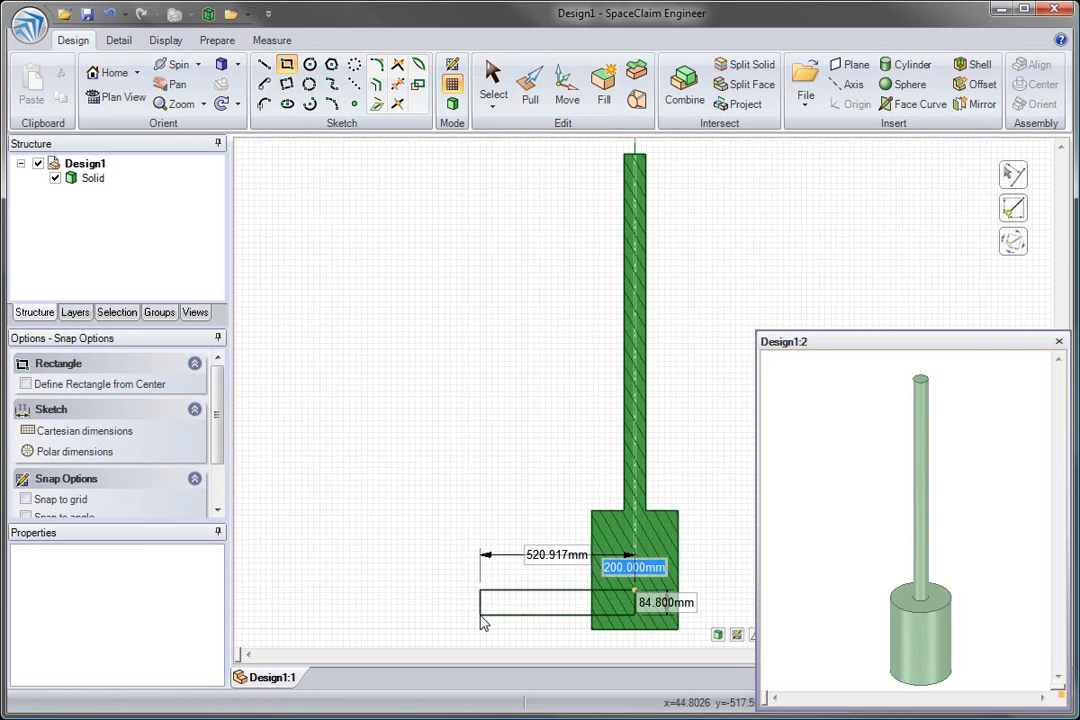
key(Return)
Draw a seat block about 391 by 712 mm beside the pole, and a 600 mm wide tray about 188 by 18 mm ending at the pole.
click(475, 288)
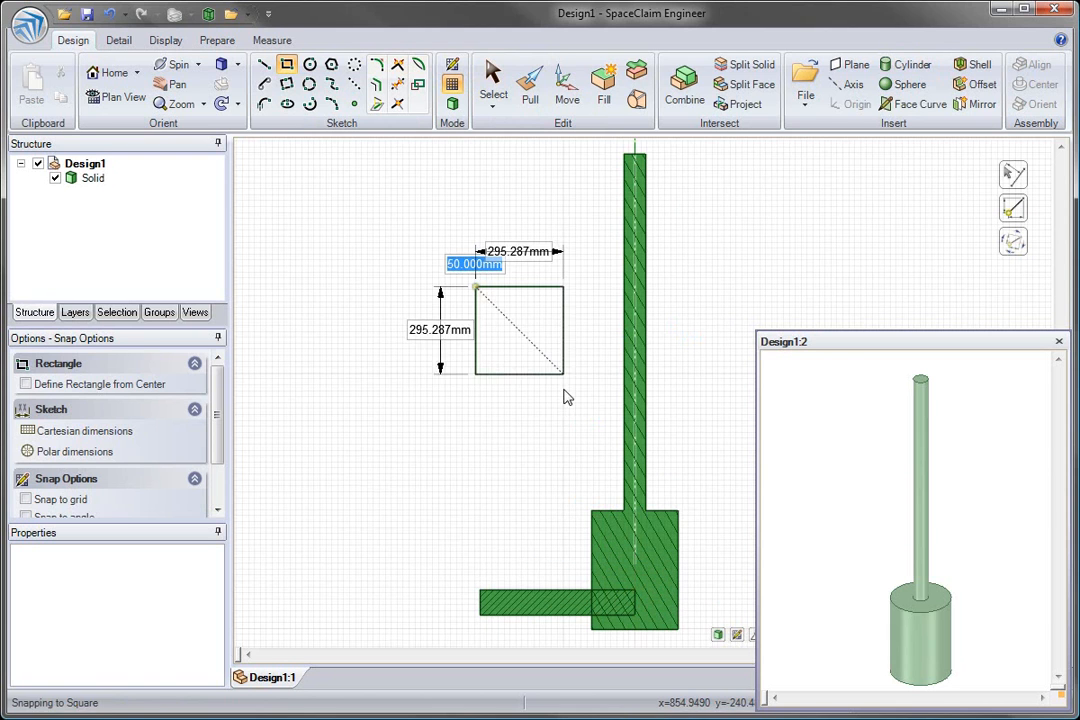
click(598, 490)
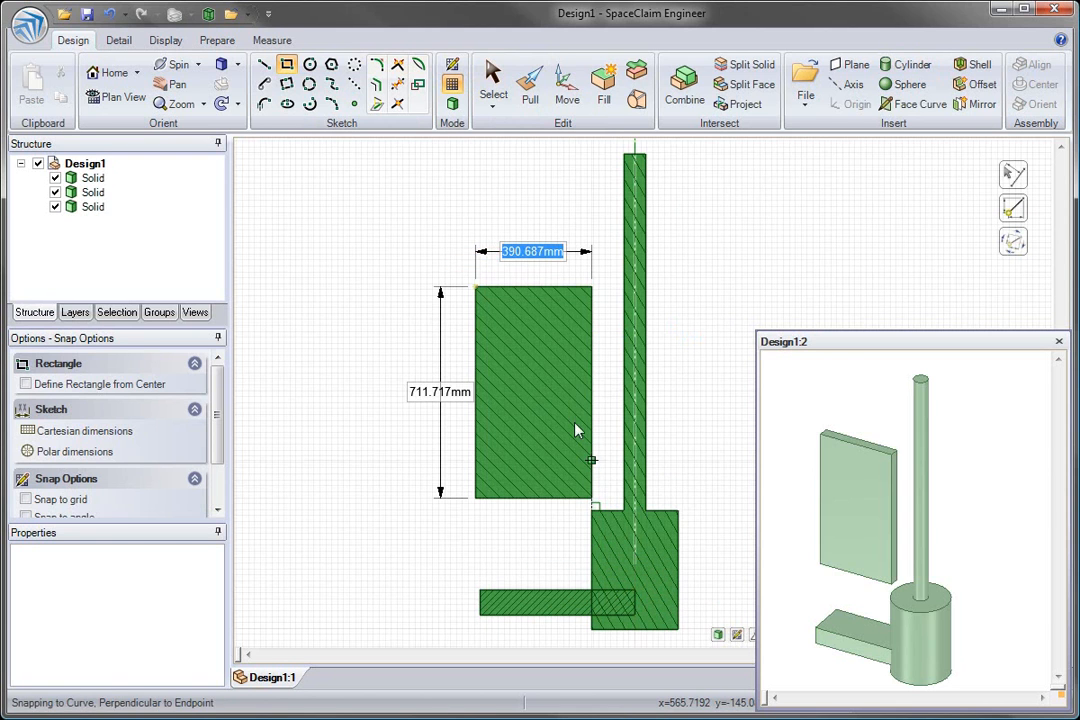
click(569, 383)
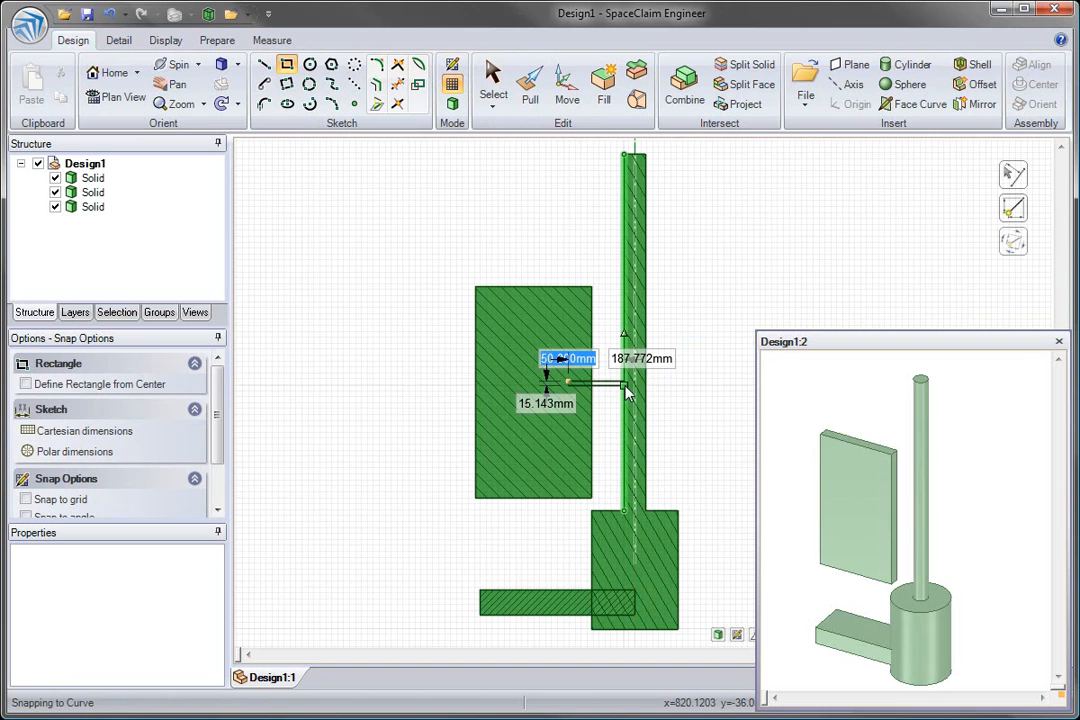
text(600)
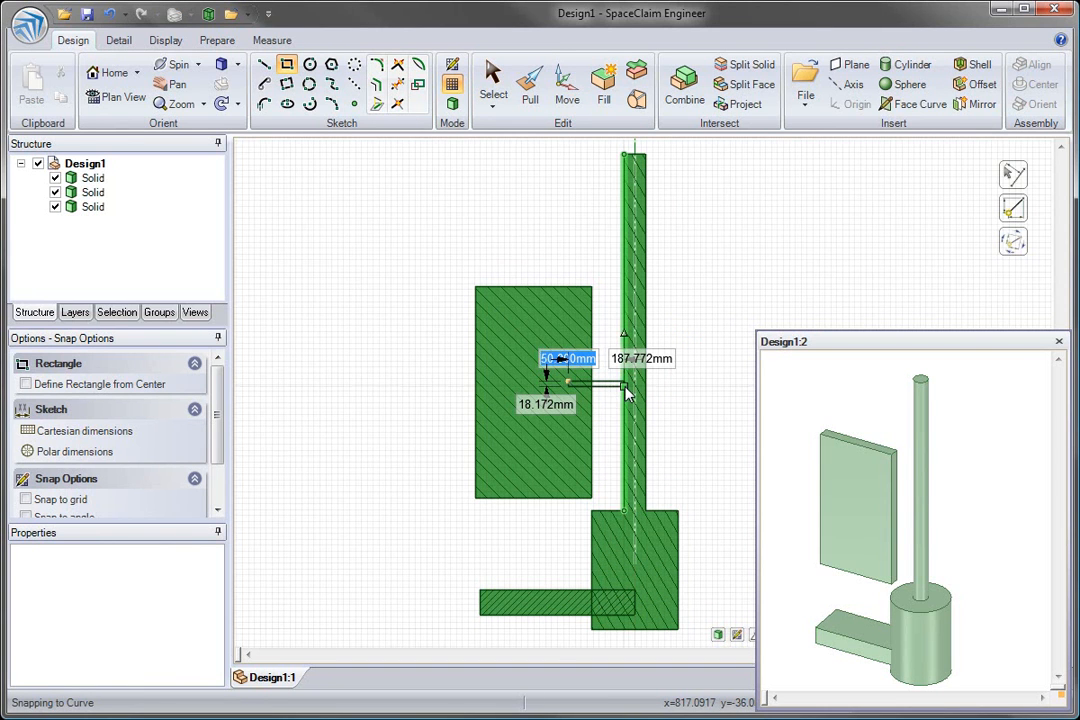
click(623, 388)
Split the seat block's pole-facing side and pull its upper part back to leave an L-shaped chair profile.
click(744, 87)
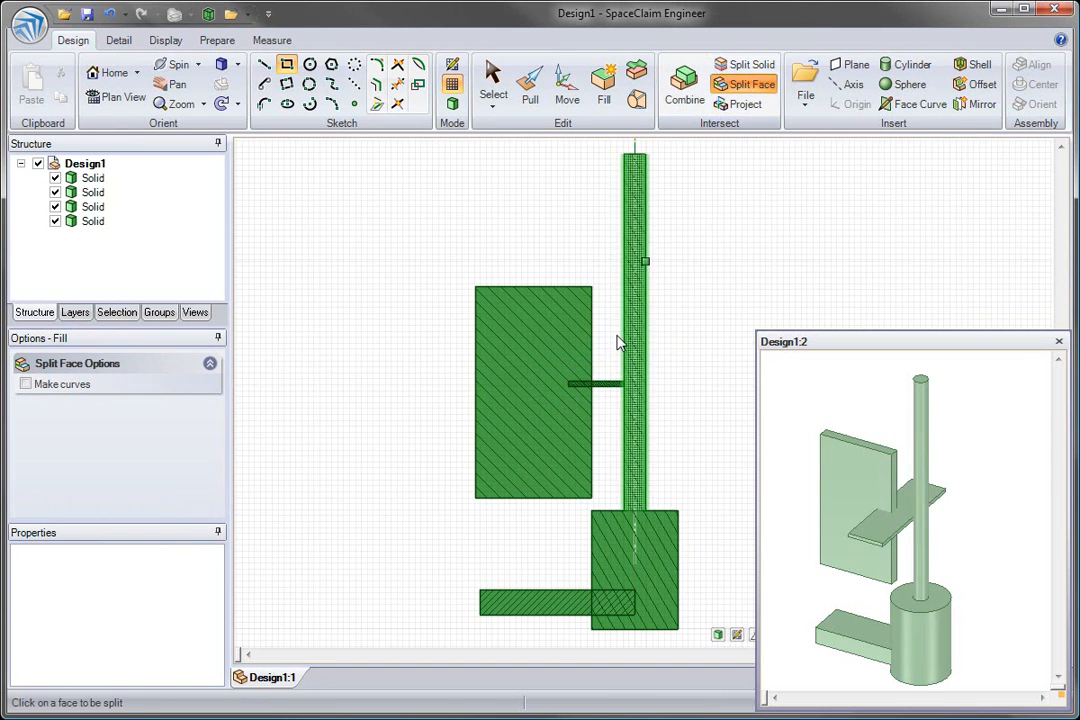
key(p)
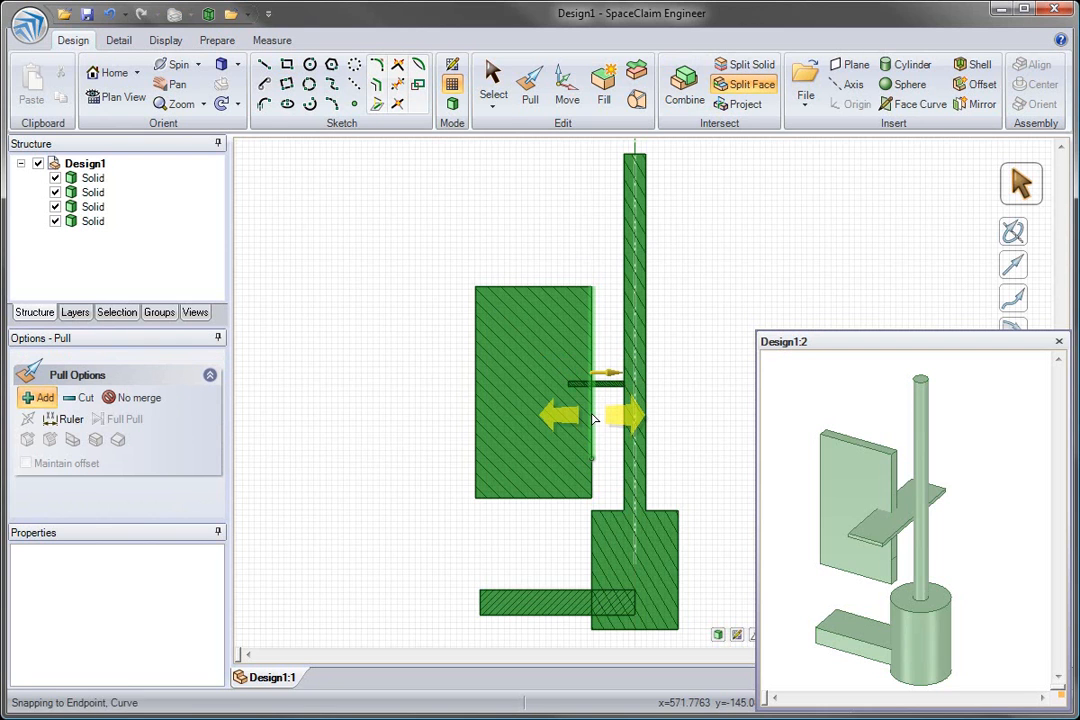
drag(545, 411, 510, 397)
key(Escape)
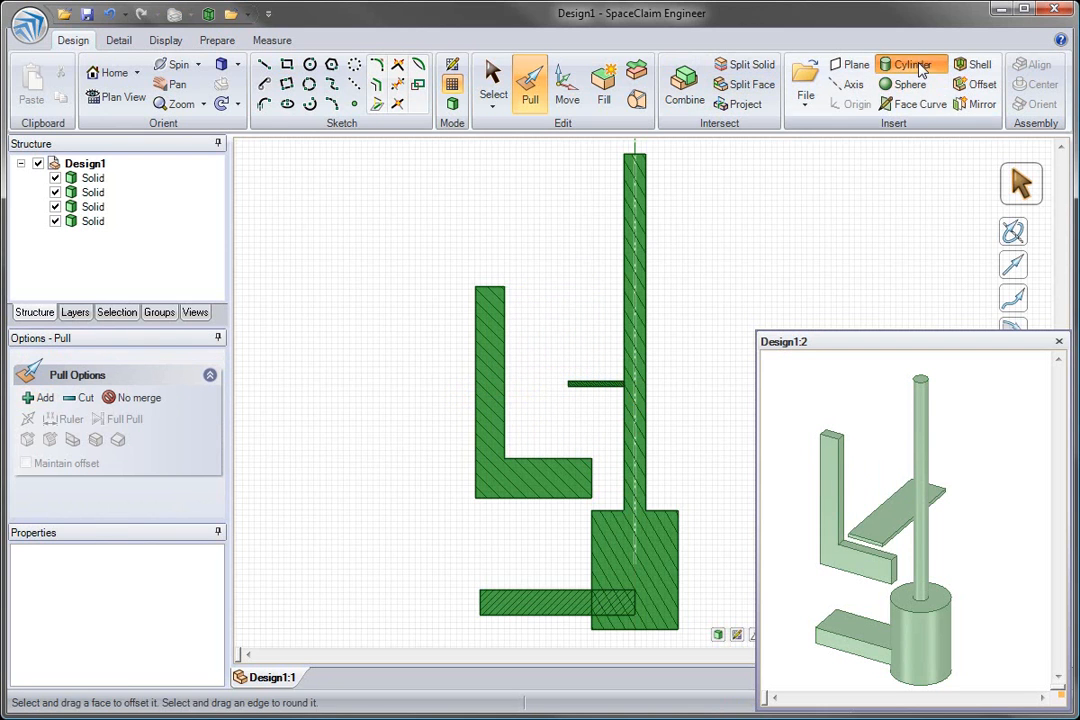
Add a support cylinder about 309 mm long and 97 mm in diameter between the footing and the underside of the seat.
click(920, 68)
click(519, 590)
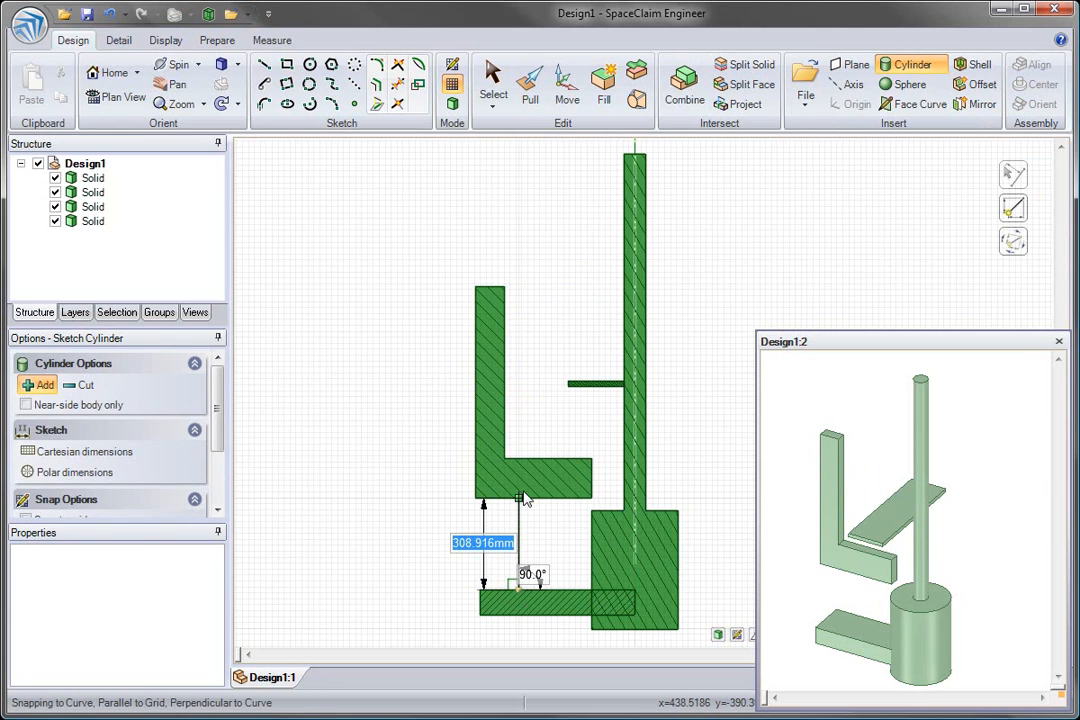
click(521, 498)
click(508, 502)
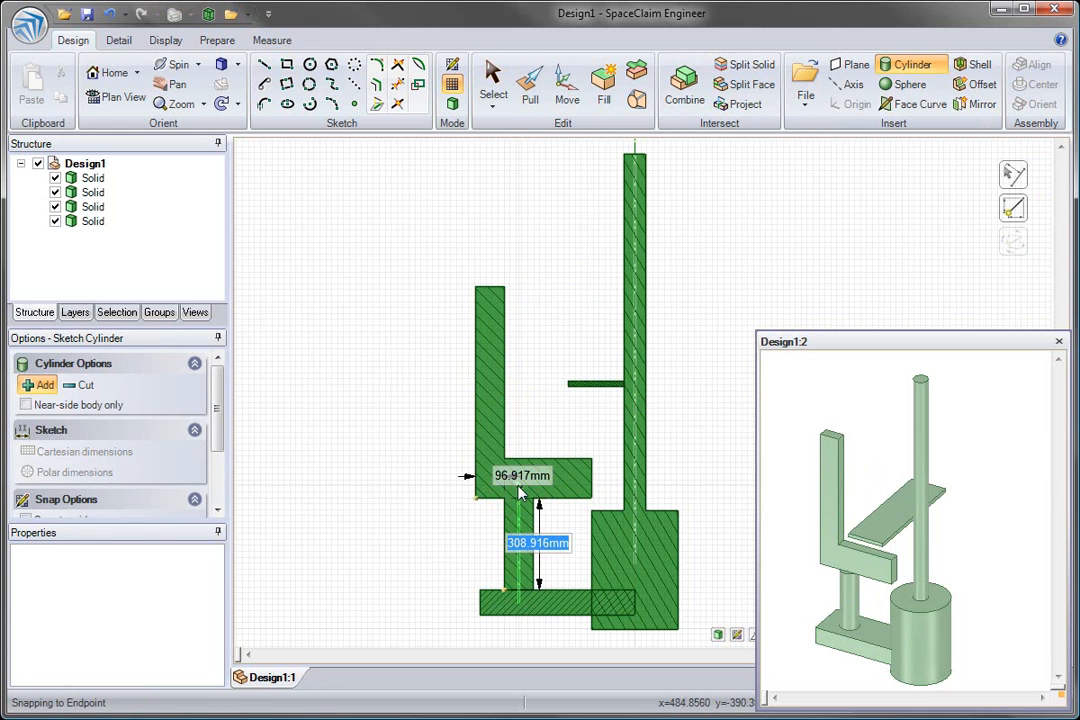
Add a horizontal arm cylinder about 445 mm long near the pole's upper end, and a thicker cylinder angled down from the arm's end.
click(645, 187)
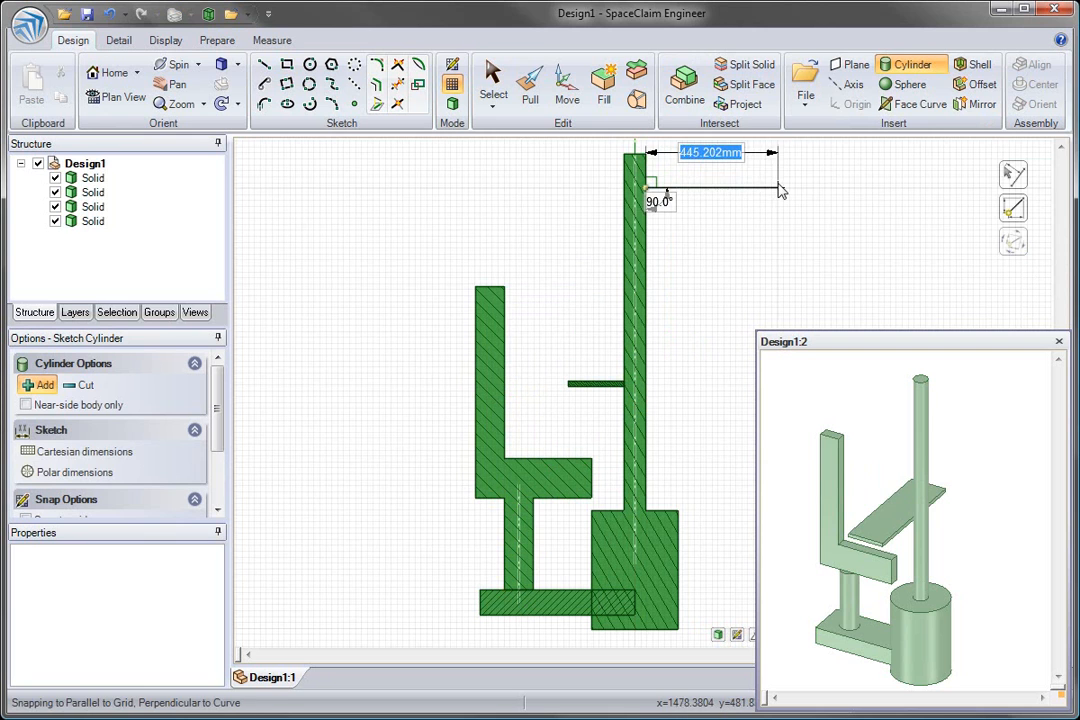
click(780, 197)
click(778, 187)
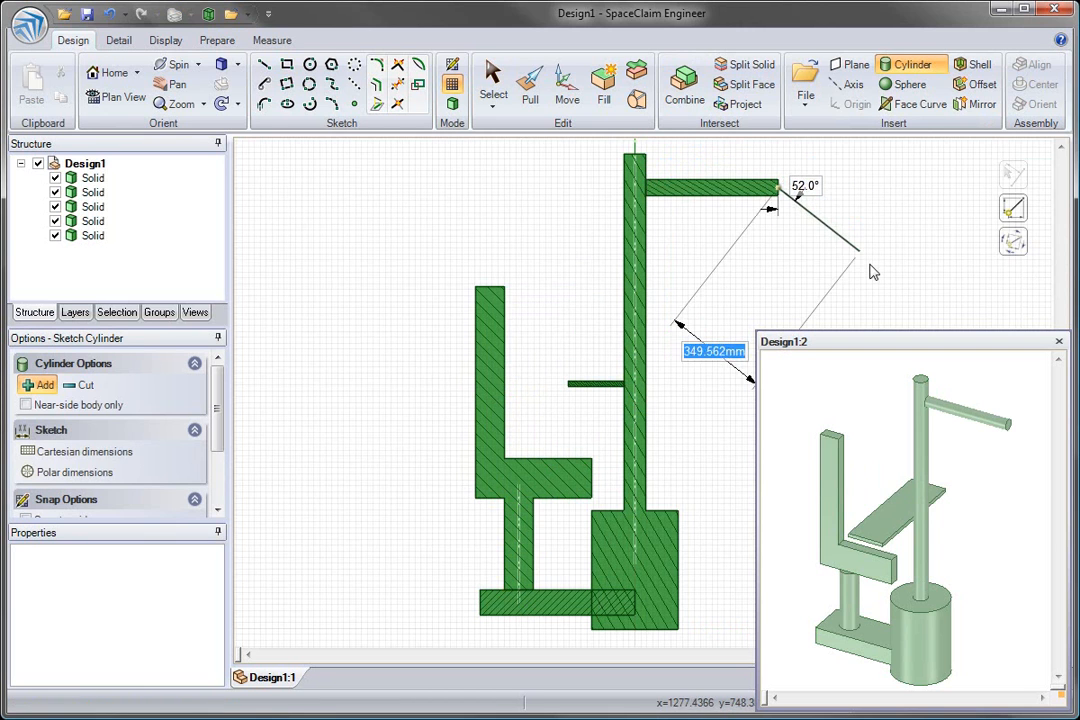
click(874, 265)
click(882, 258)
Add a sphere about 138 mm in diameter at the joint between the horizontal arm and the angled cylinder.
click(896, 86)
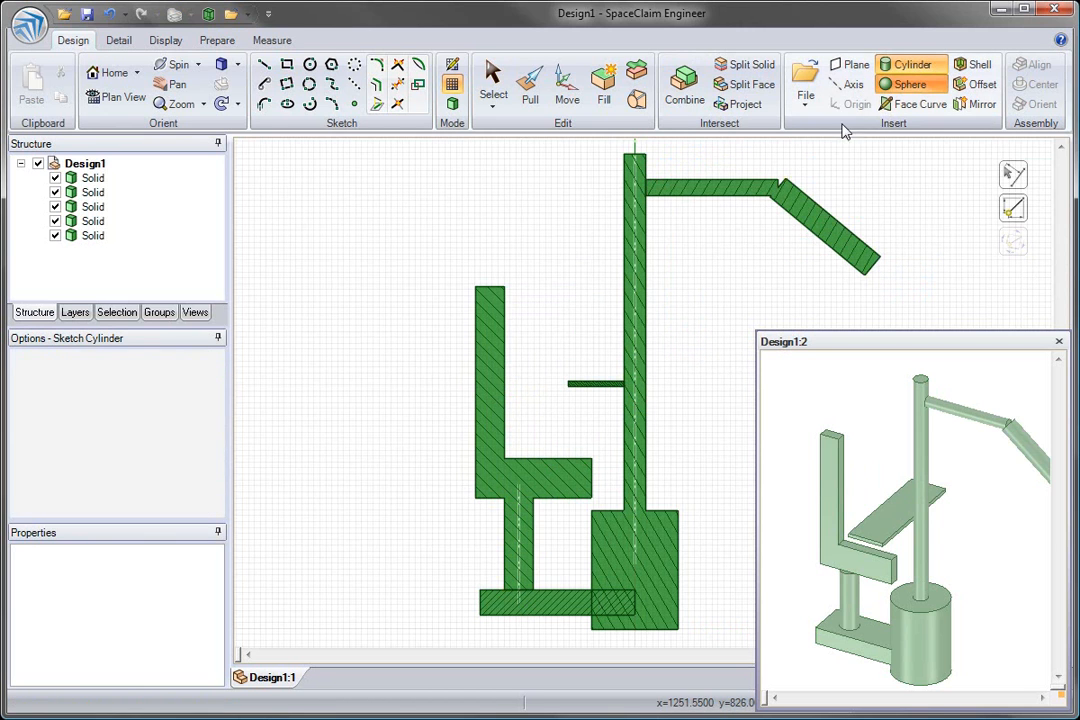
click(778, 186)
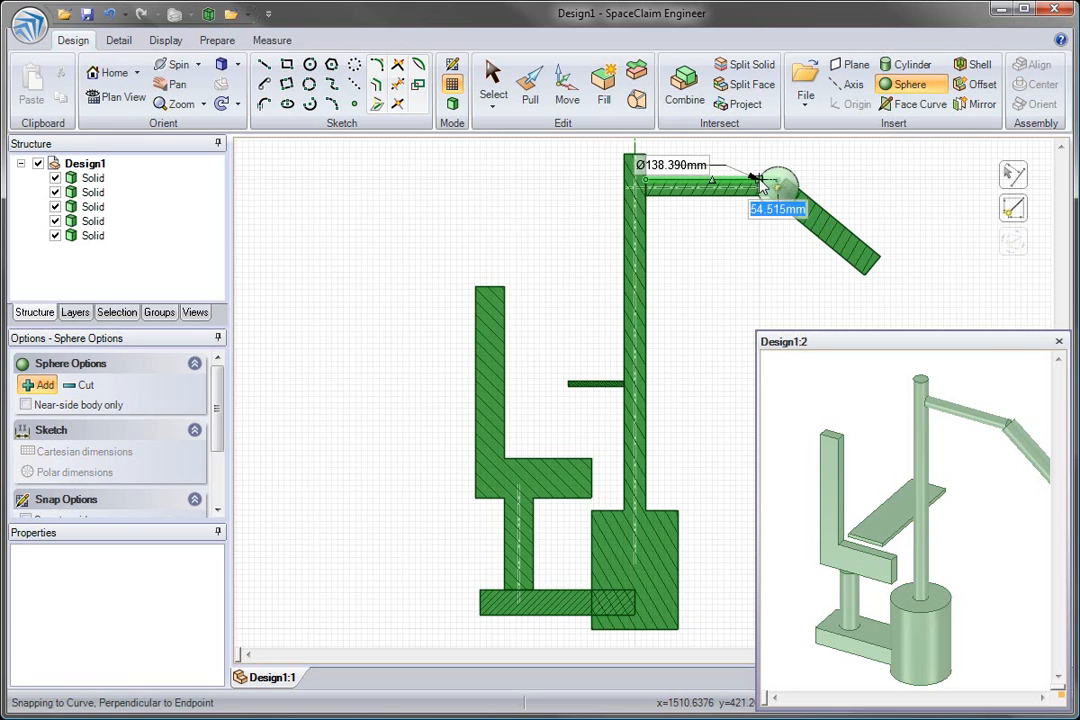
click(761, 183)
key(Escape)
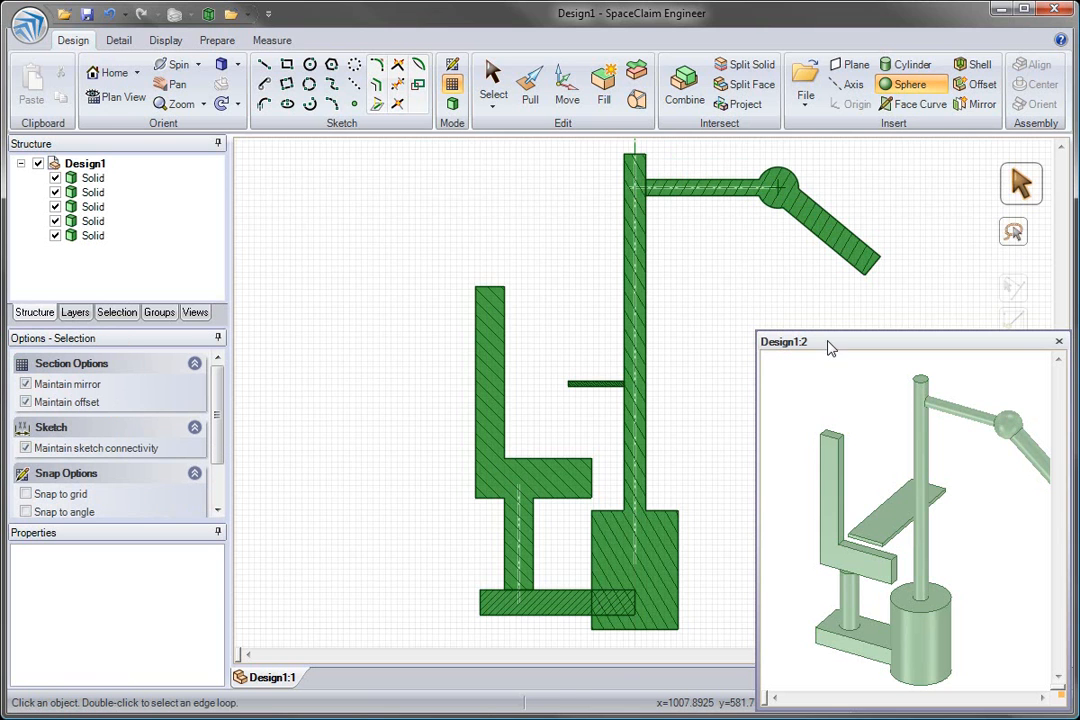
Close the second design window and switch the remaining view from section to 3D mode.
mouse_move(772, 338)
mouse_down()
mouse_move(680, 287)
mouse_move(737, 282)
mouse_move(759, 305)
mouse_up()
middle_drag(759, 305, 672, 330)
click(953, 263)
key(Escape)
key(d)
Widen the chair by pulling its two side faces outward about 300 mm with No merge.
click(530, 90)
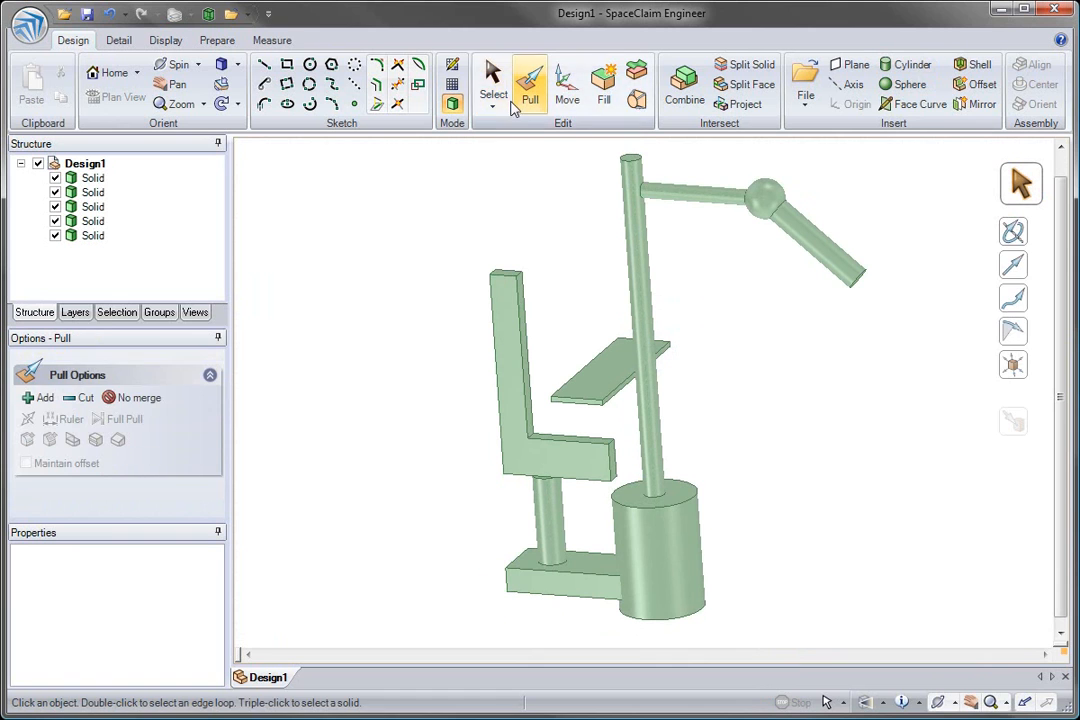
click(505, 372)
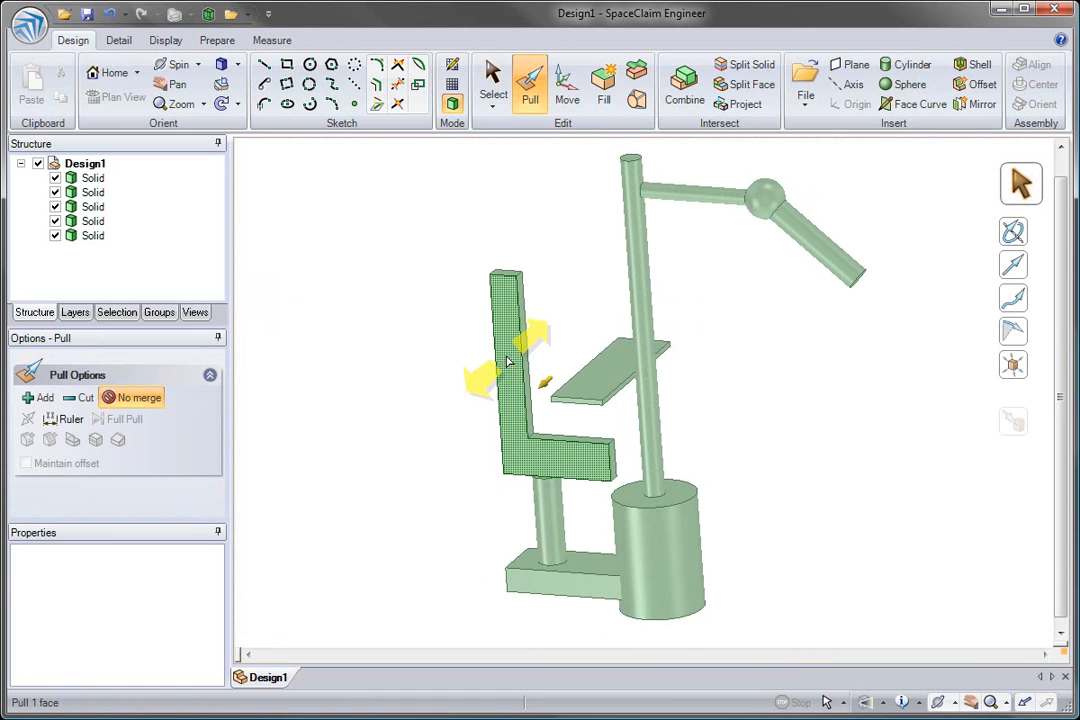
drag(455, 360, 425, 390)
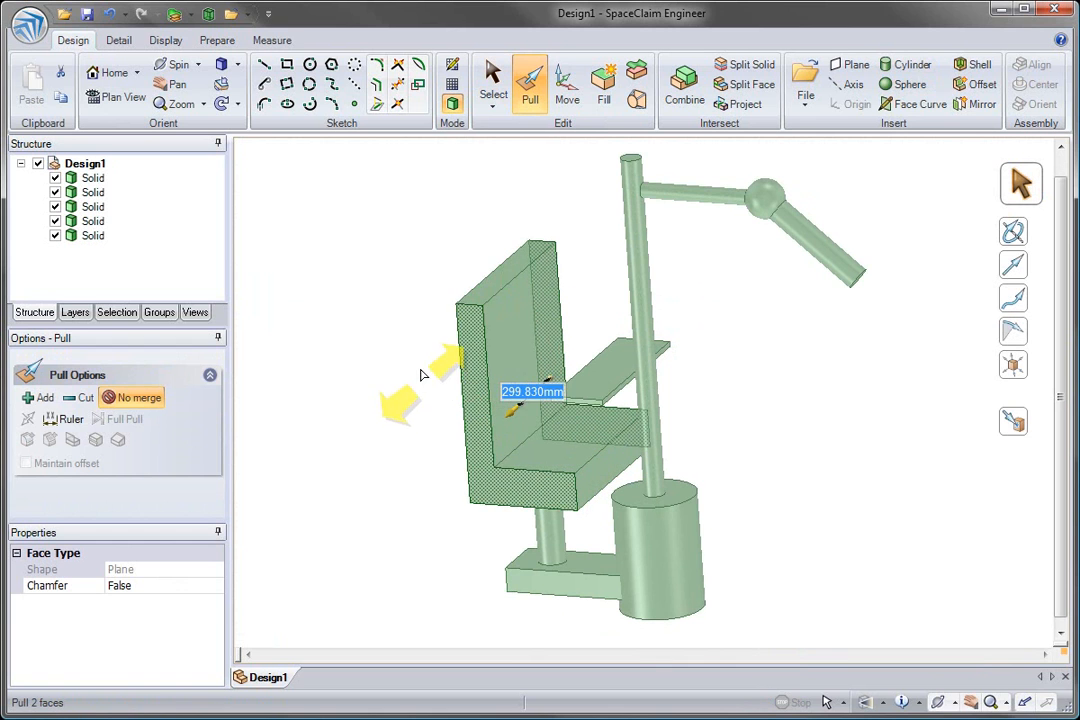
Round the two upper corner edges of the chair's backrest with the Pull tool.
click(465, 285)
ctrl+click(470, 303)
mouse_move(417, 336)
mouse_down()
mouse_move(400, 378)
mouse_move(388, 378)
mouse_move(412, 316)
mouse_up()
Select the backrest faces and rotate them with the Move tool so the backrest reclines away from the pole.
click(566, 100)
drag(408, 221, 518, 410)
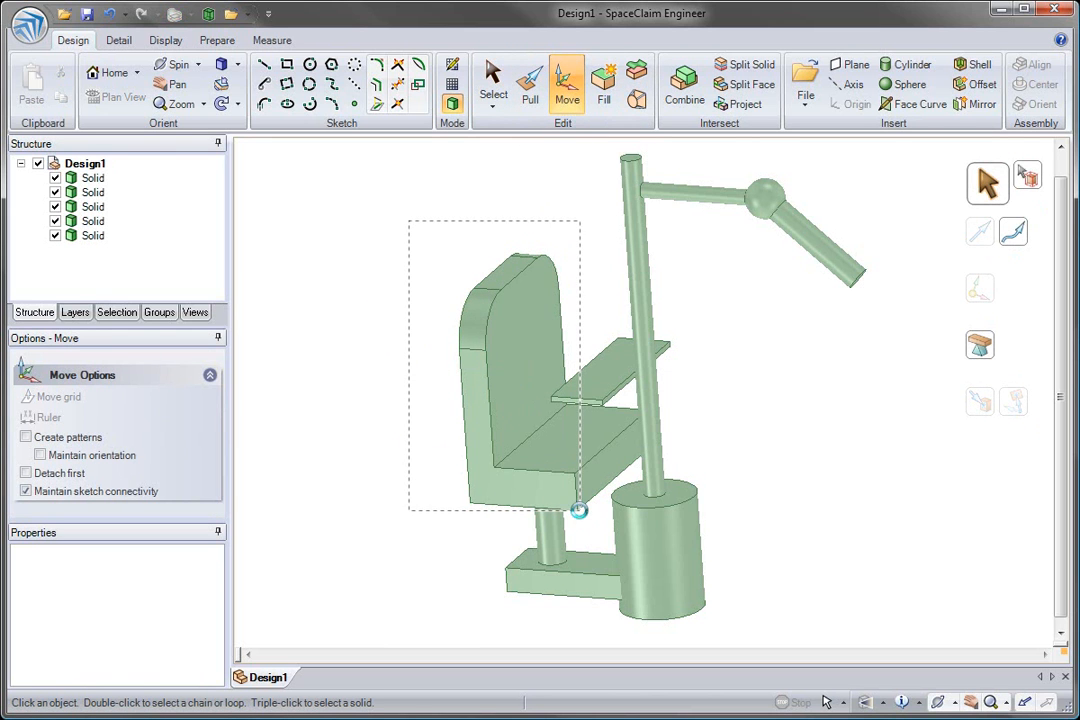
drag(579, 510, 579, 510)
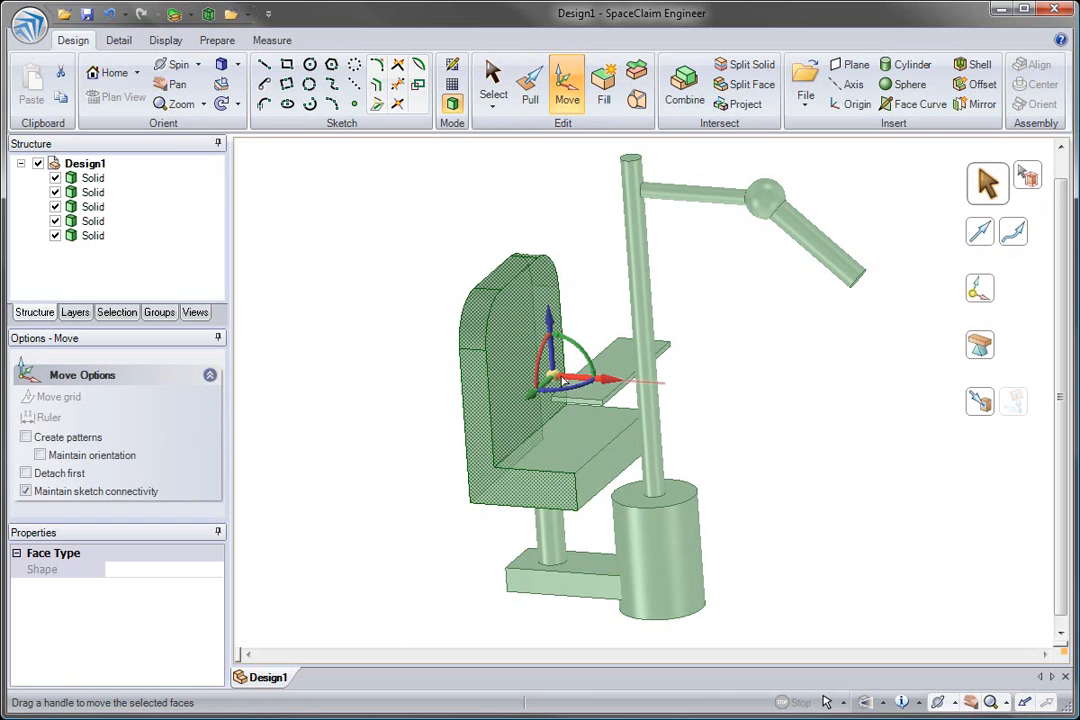
drag(542, 375, 465, 466)
click(362, 404)
middle_drag(362, 404, 452, 393)
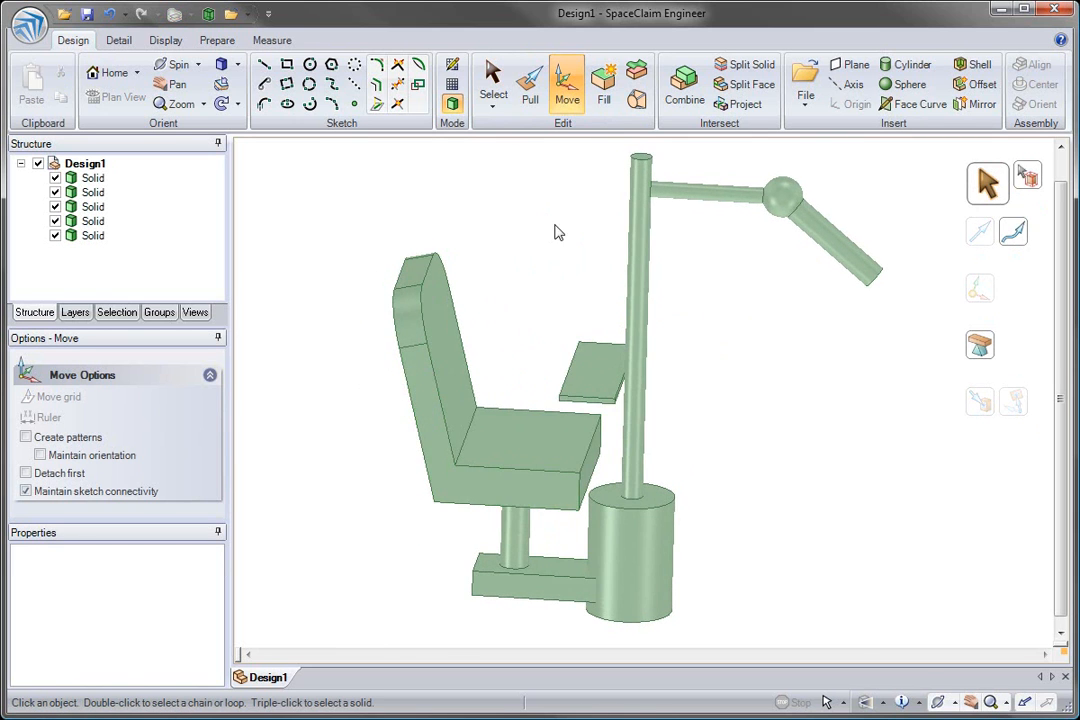
Combine the base cylinder and the rectangular footing into one solid.
click(684, 88)
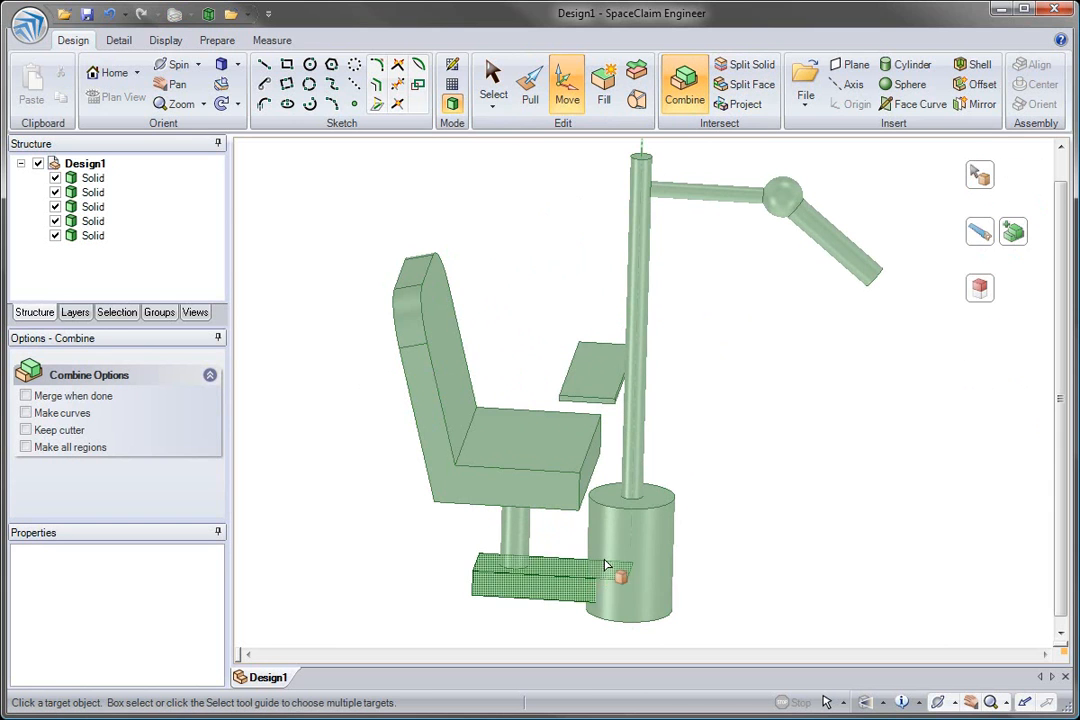
click(620, 570)
click(577, 579)
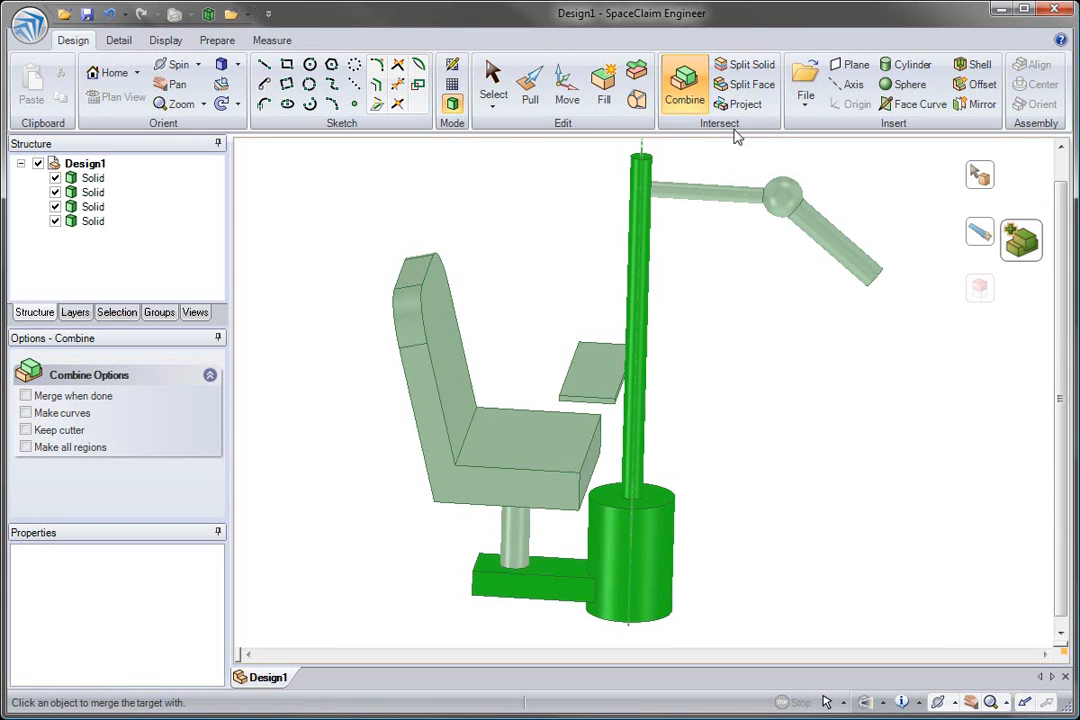
Split the pole from the base solid using the base cylinder's upper face as the cutter.
click(745, 64)
click(656, 506)
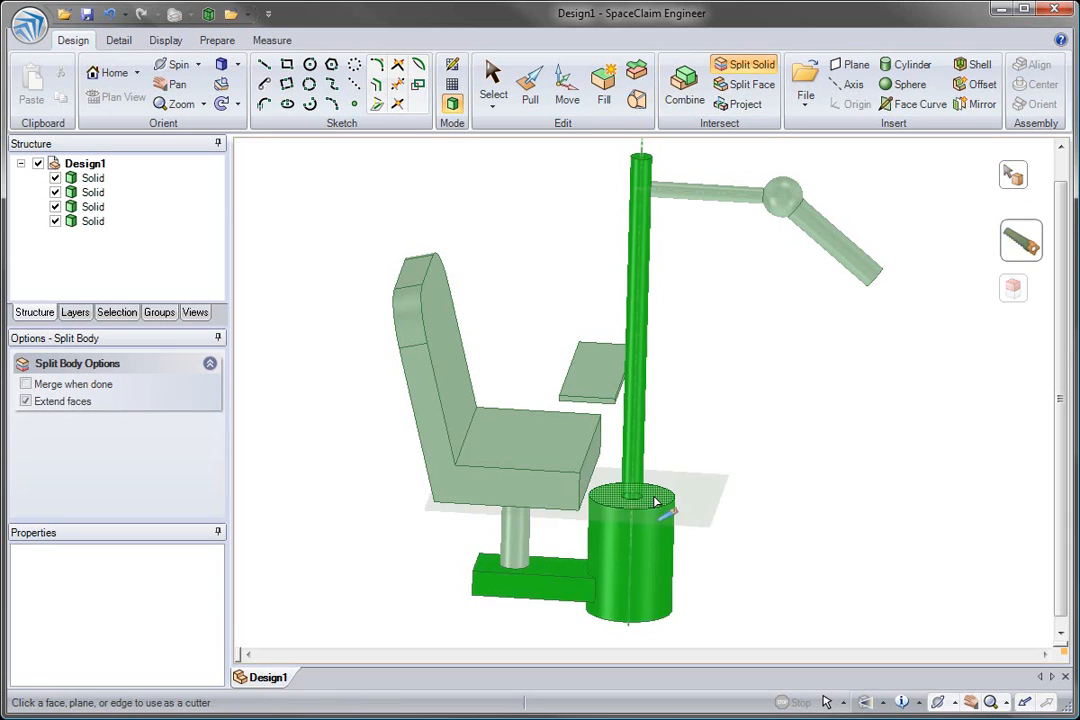
click(656, 503)
key(Escape)
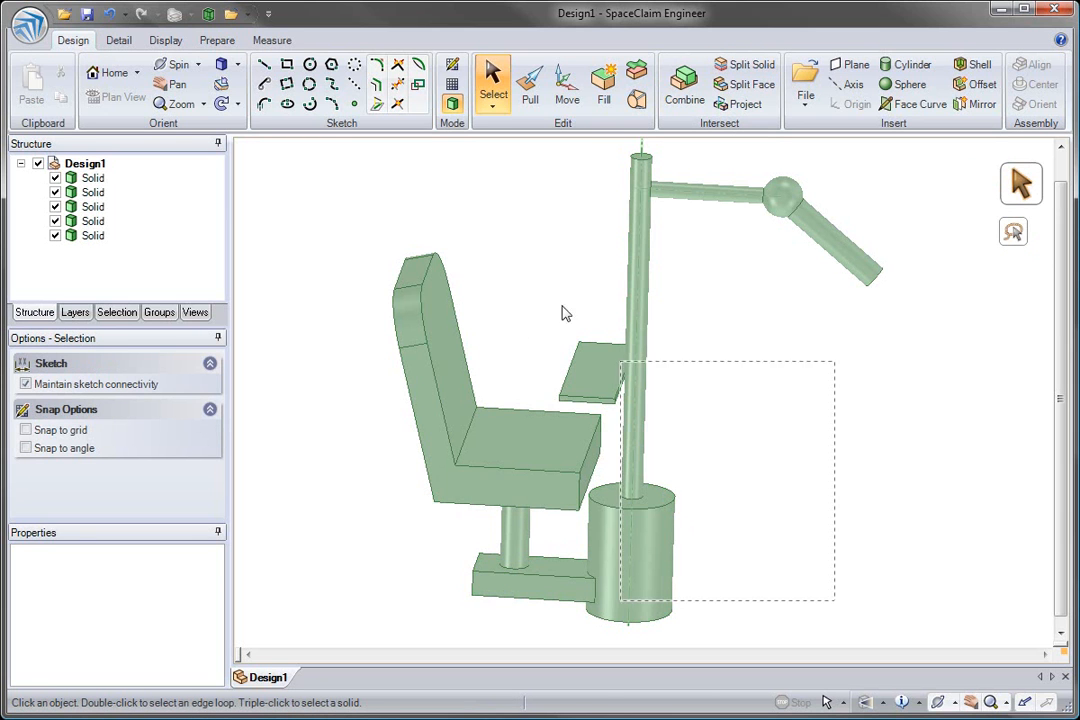
Select all the solids, move each one into its own component, and expand the design's structure tree.
drag(311, 185, 313, 192)
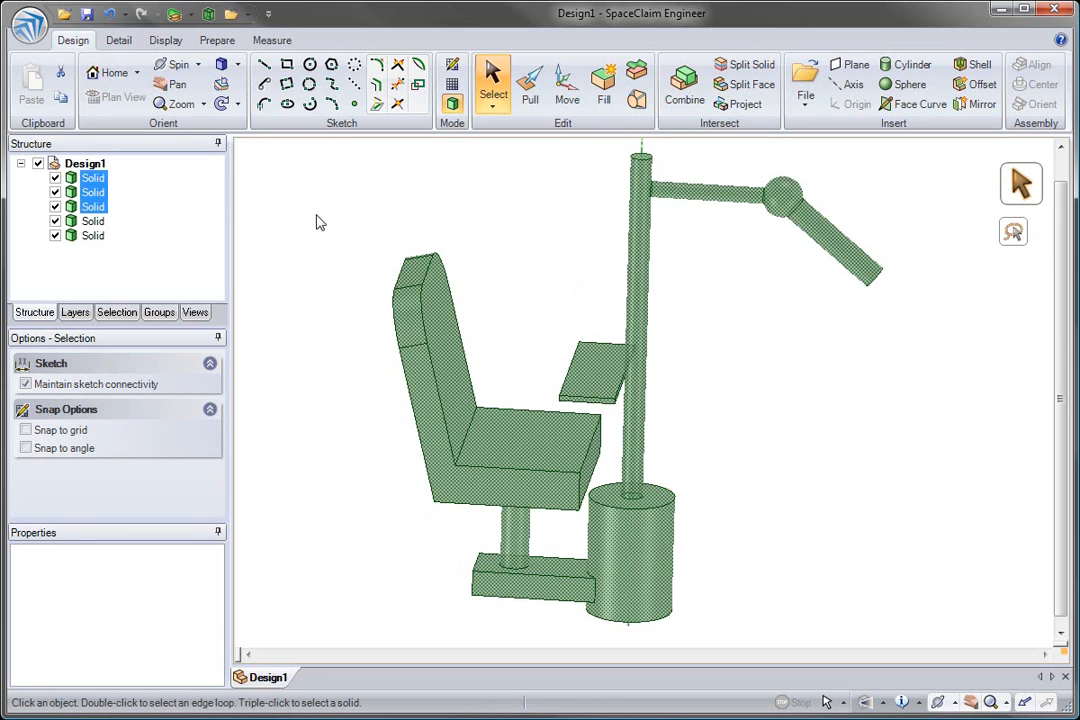
right_click(317, 212)
click(400, 421)
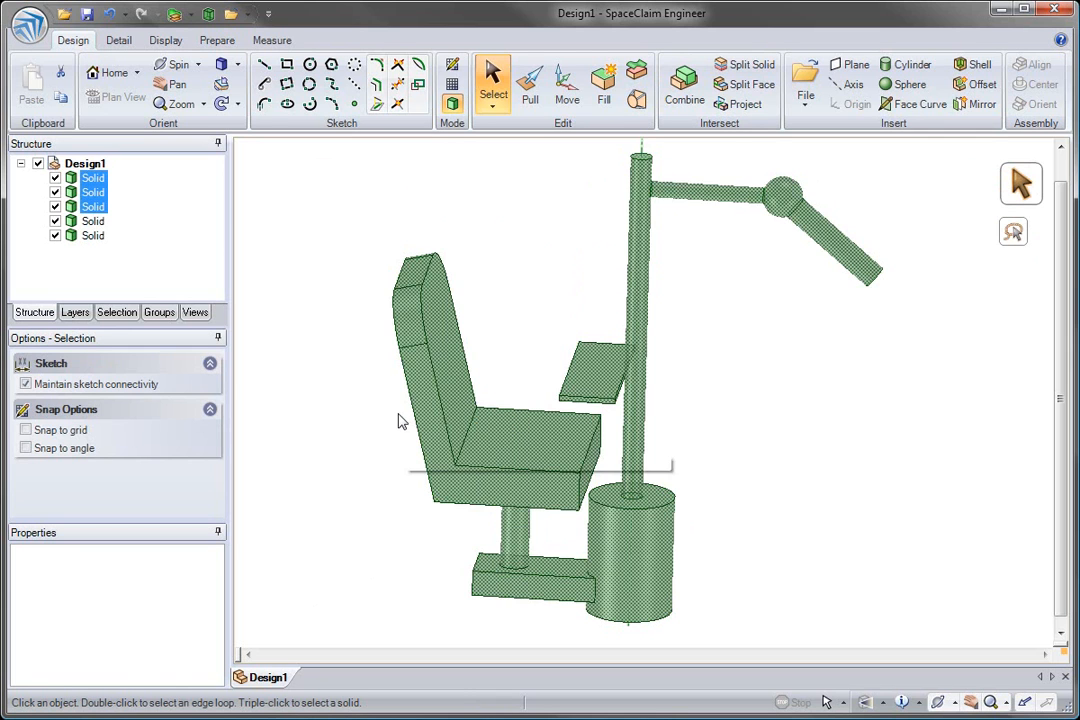
click(21, 164)
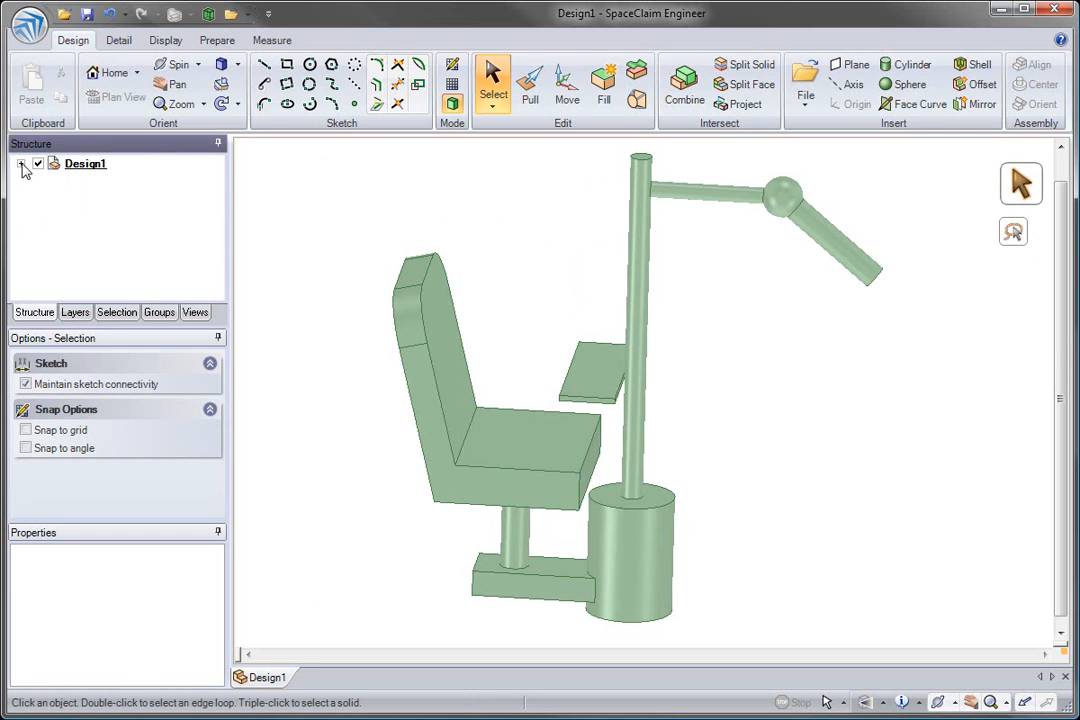
click(21, 164)
Color the tray solid red and the pole solid blue.
click(573, 365)
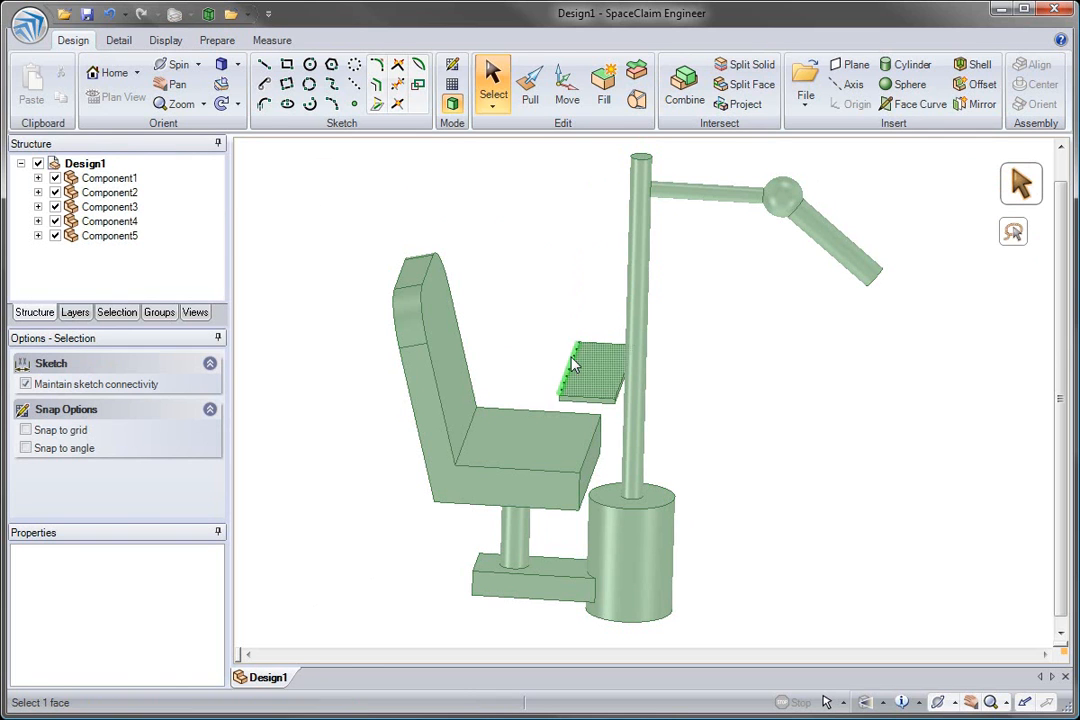
click(182, 13)
click(200, 92)
click(638, 158)
click(182, 13)
click(205, 250)
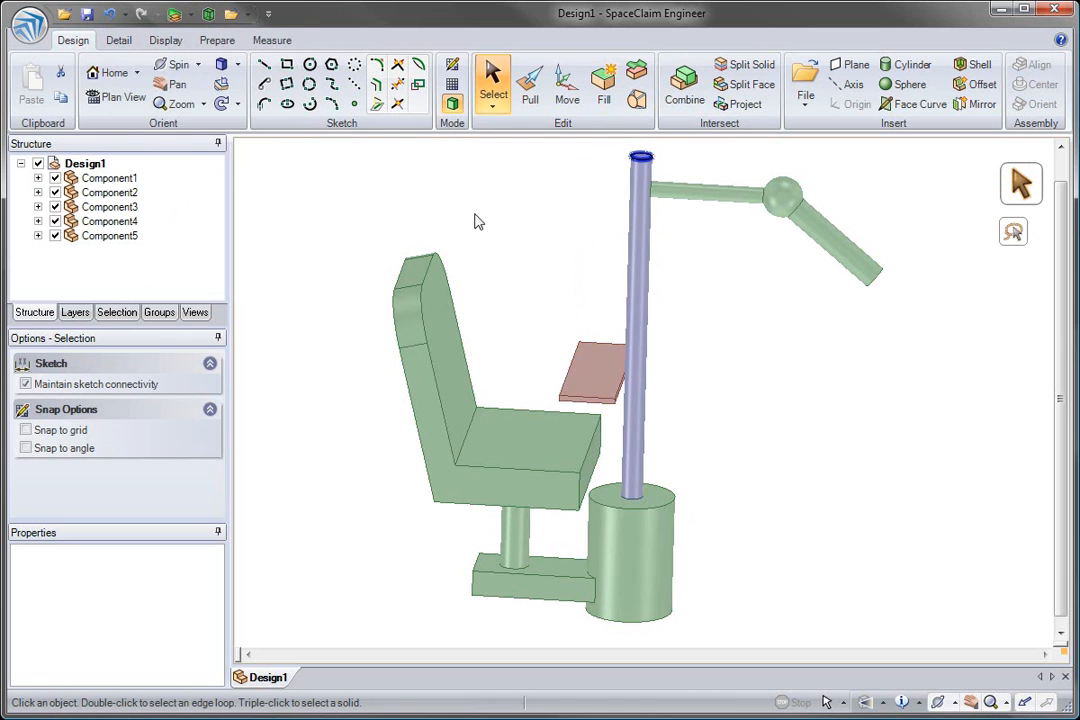
Replace the seat component, Component2, with the SolidWorks assembly _office_chair.SLDASM.
middle_drag(517, 221, 541, 257)
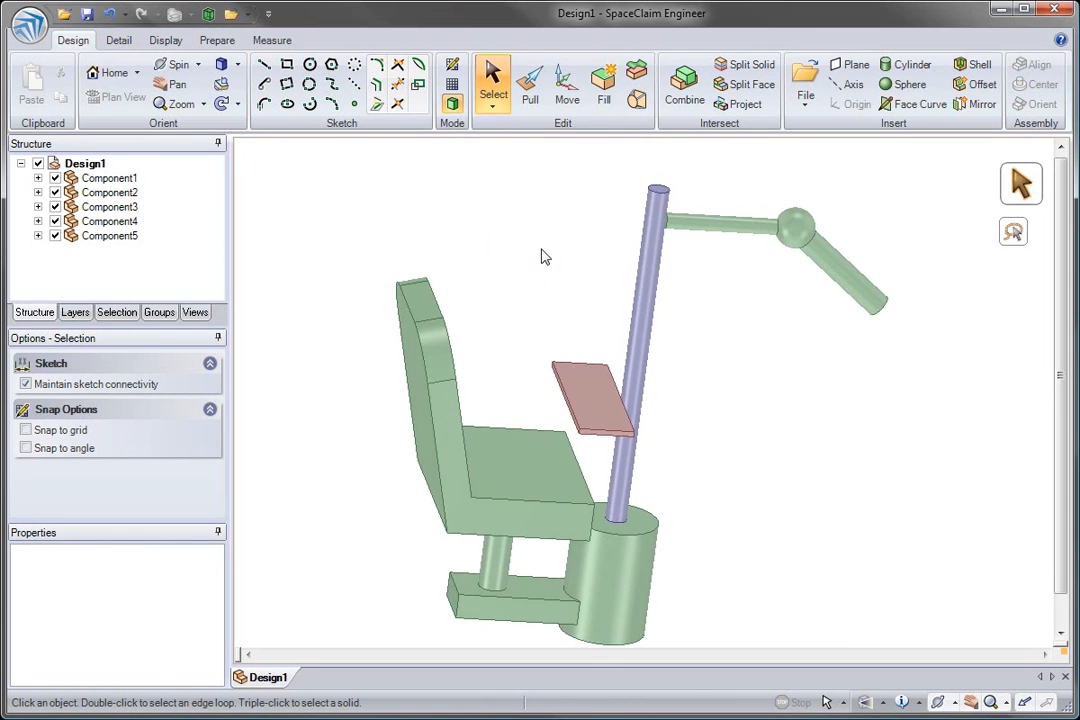
right_click(112, 193)
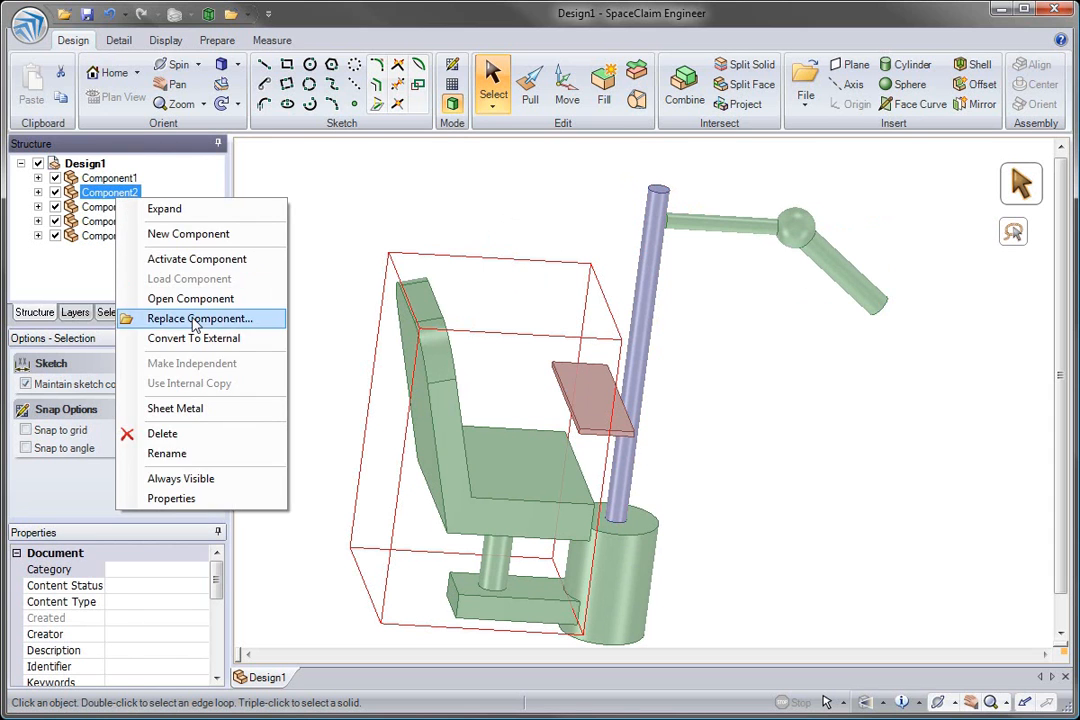
click(224, 316)
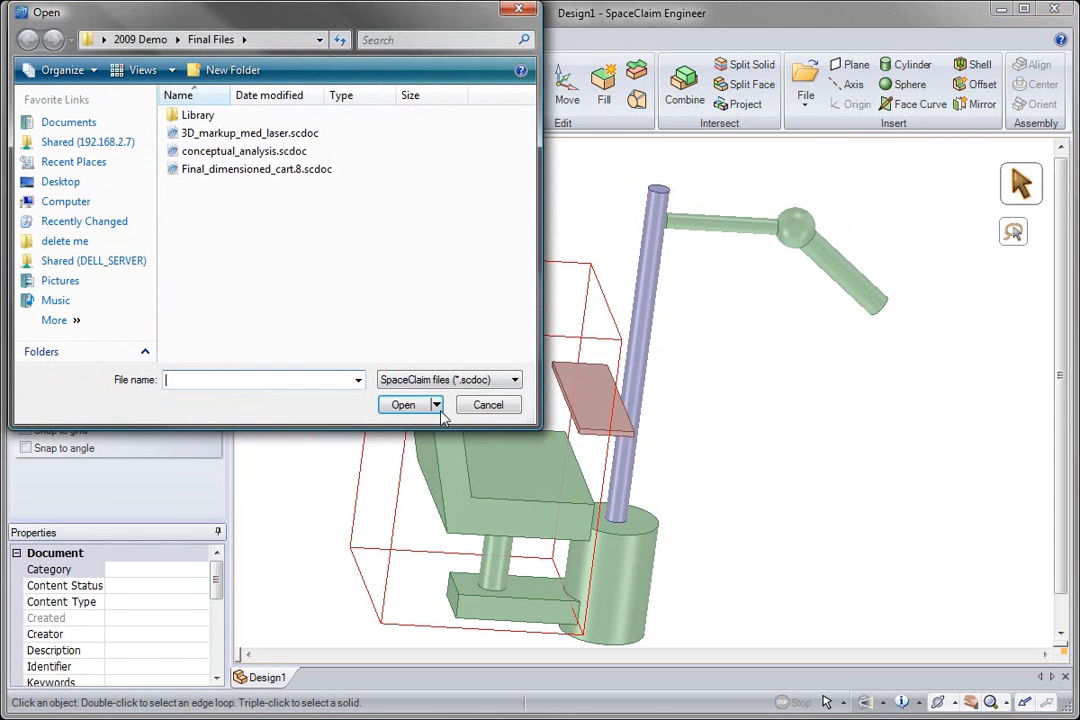
click(497, 386)
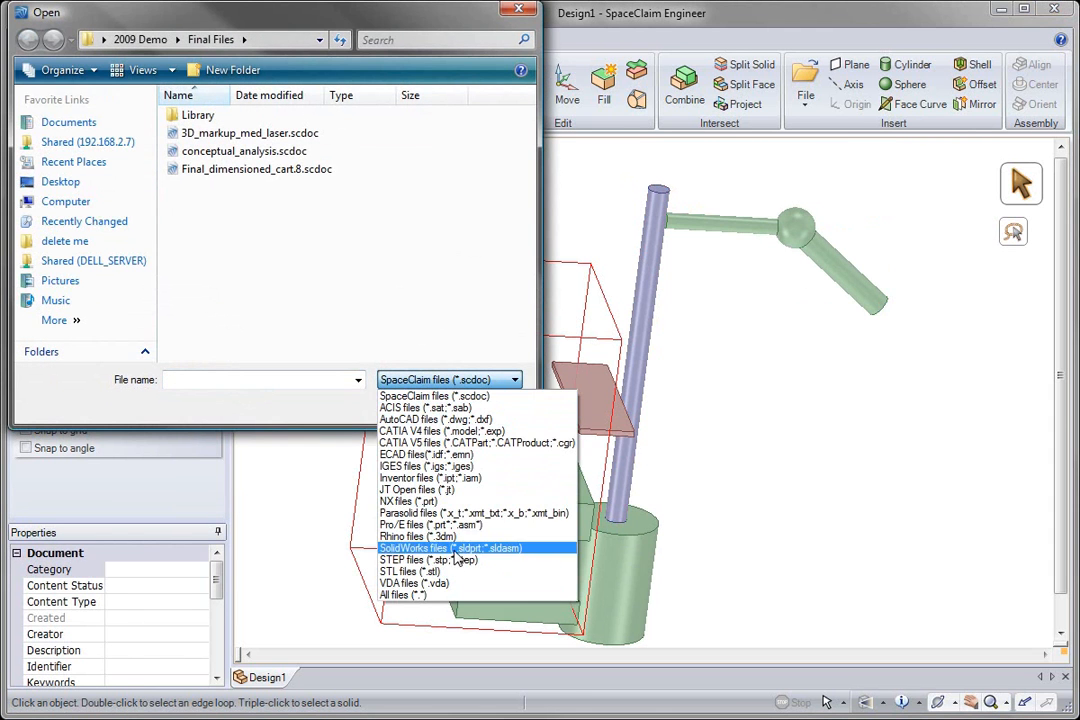
click(450, 548)
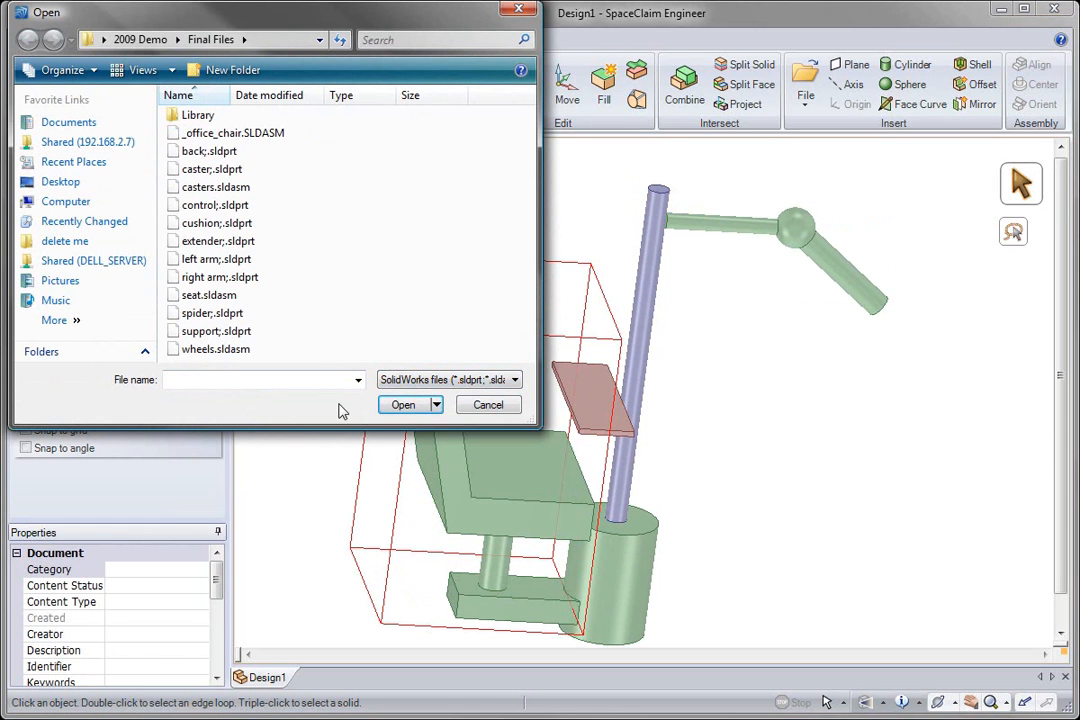
double_click(244, 134)
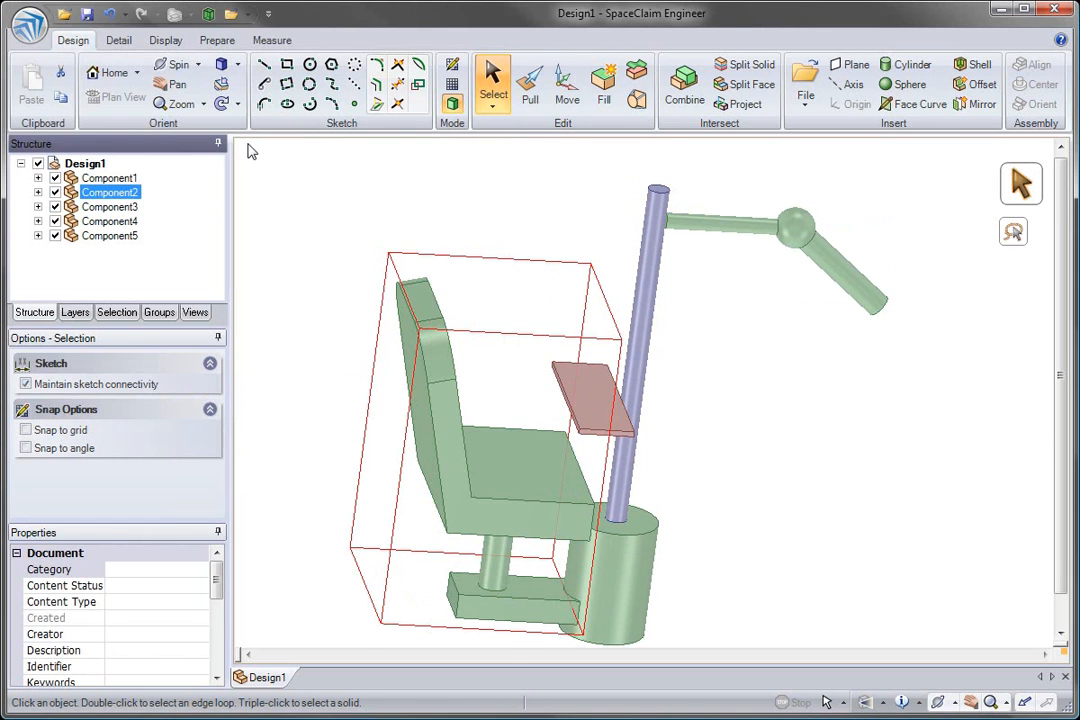
Hide the office chair's wheels subassembly and move its seat about 120 mm toward the pole, over the base's footing.
click(38, 192)
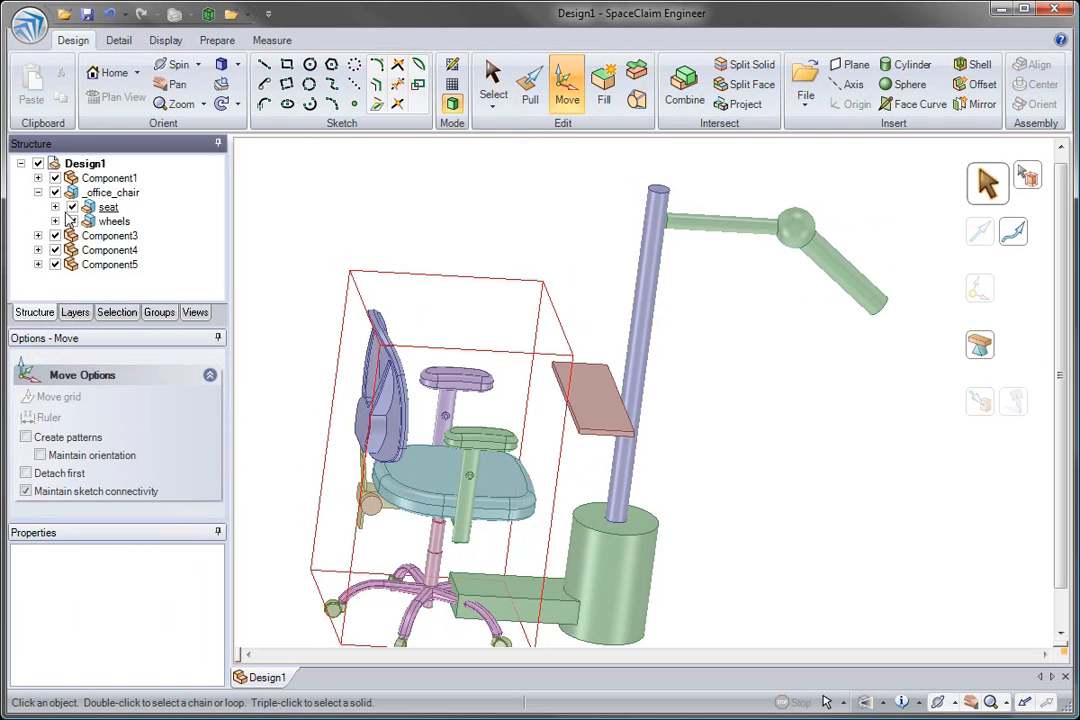
click(71, 221)
click(107, 206)
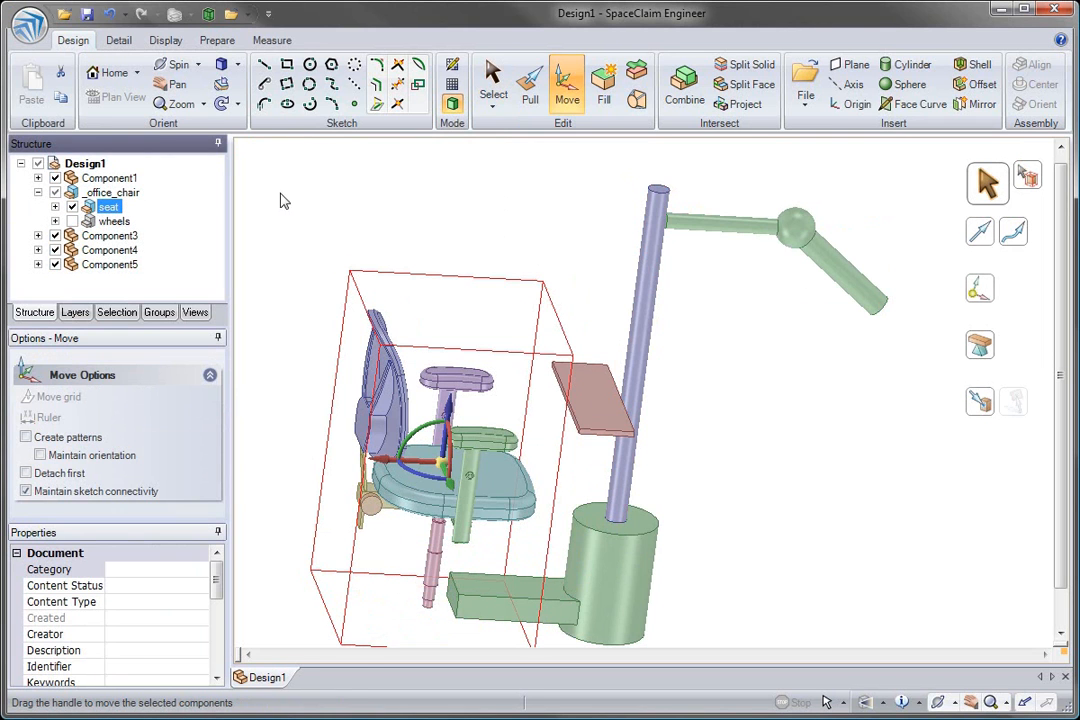
key(u)
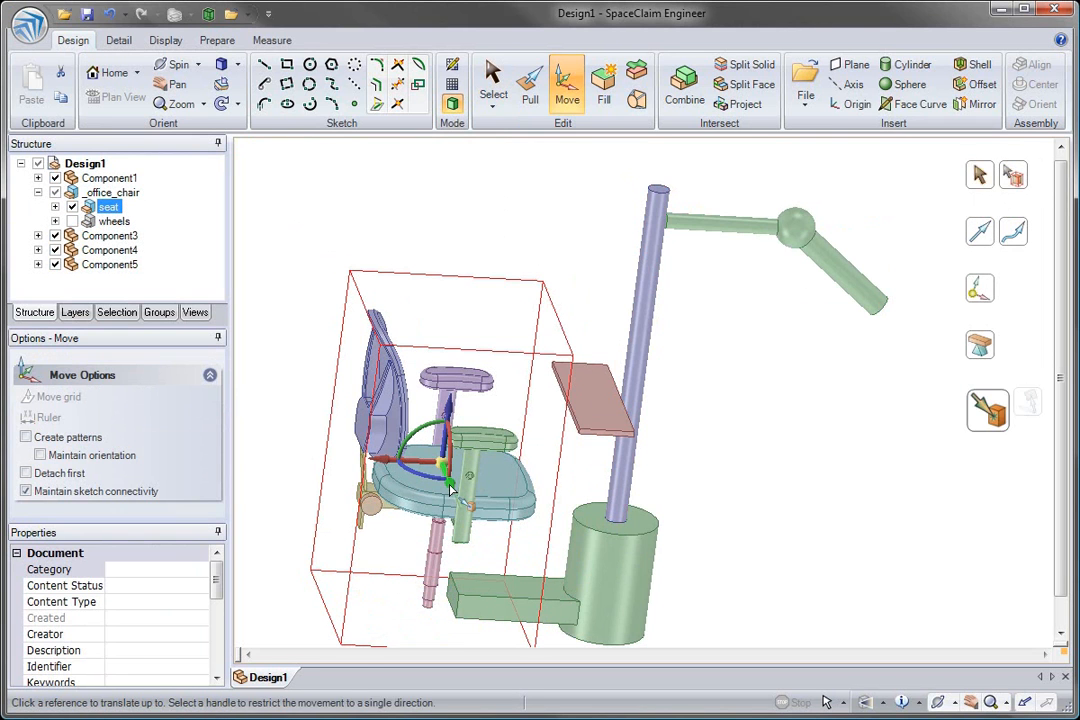
drag(382, 480, 373, 443)
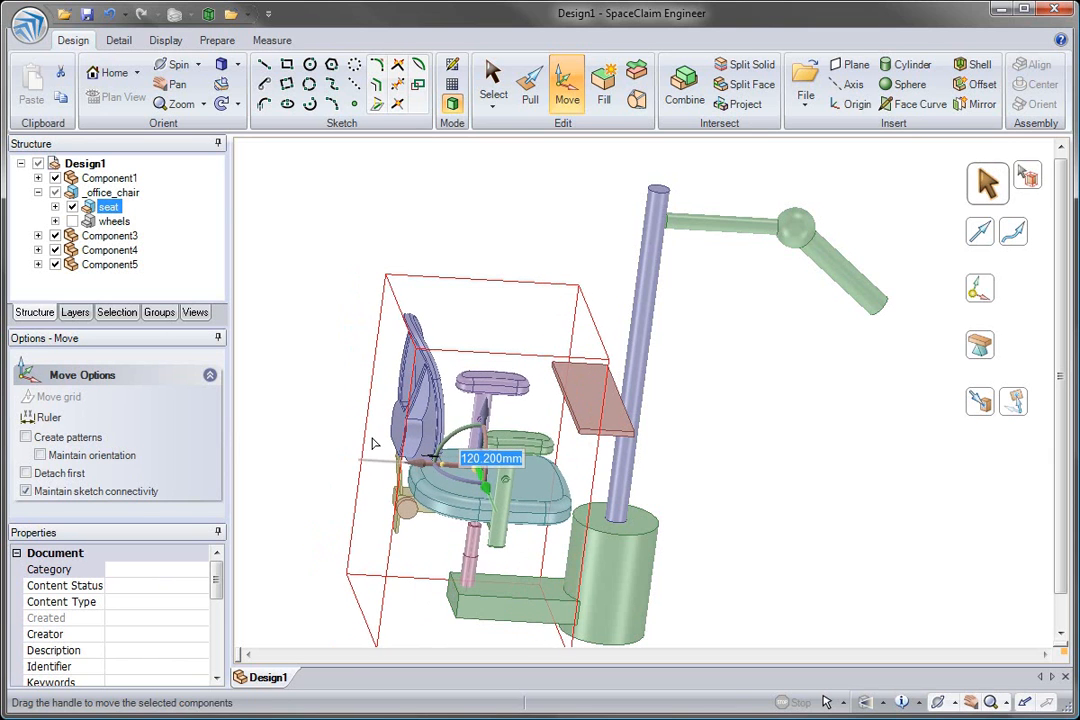
click(300, 293)
Replace the lamp arm component, Component4, with the Pro/E assembly _tmnt83972.asm.1.
shift+middle_drag(323, 231, 313, 260)
key(s)
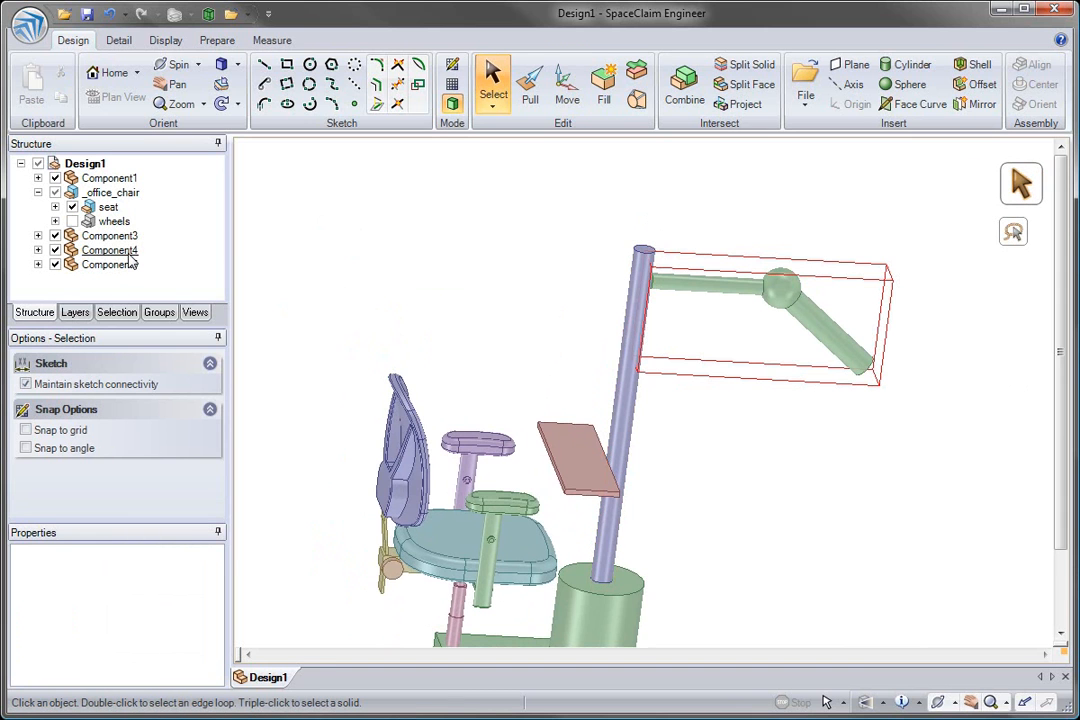
click(129, 255)
right_click(129, 255)
click(212, 375)
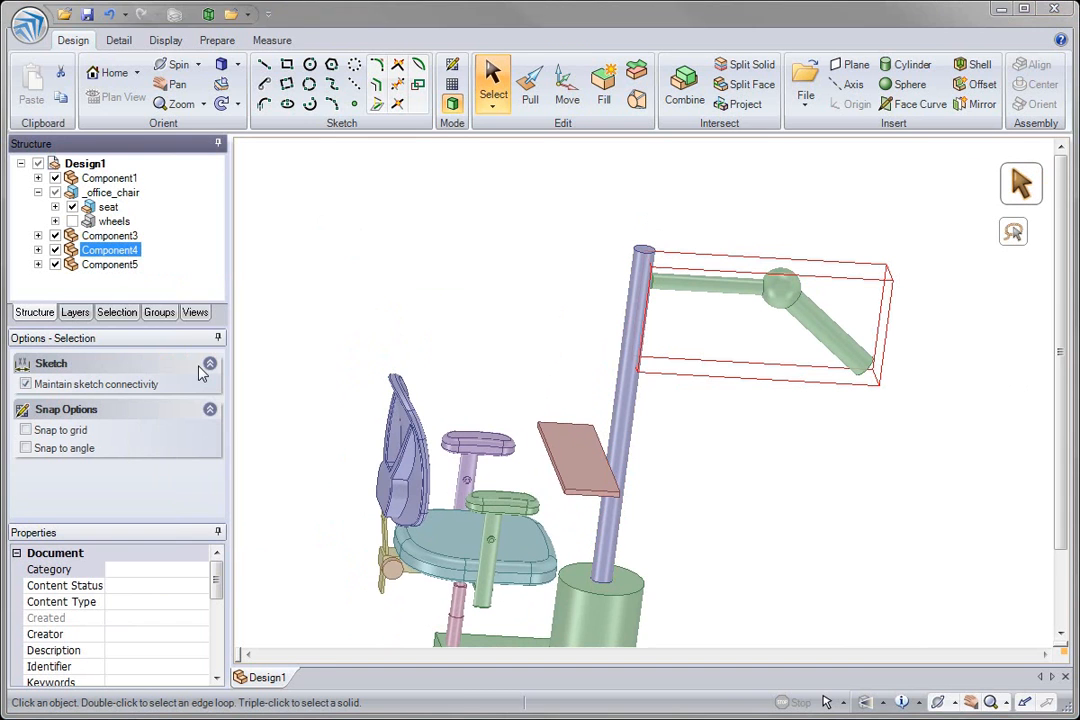
click(390, 381)
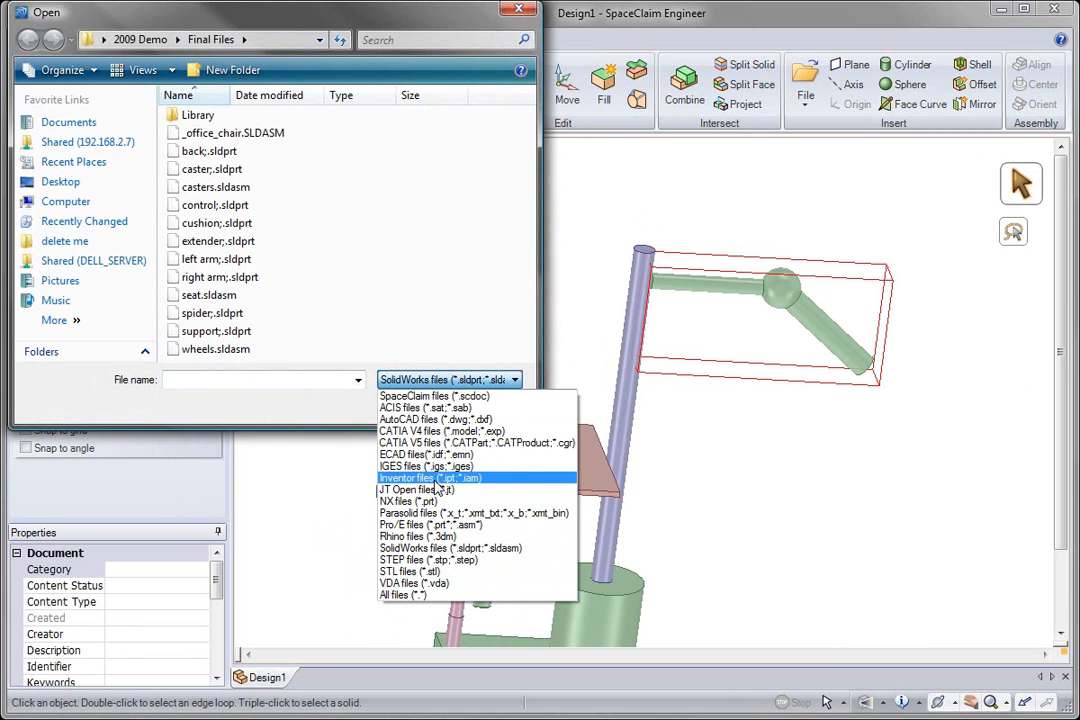
click(437, 525)
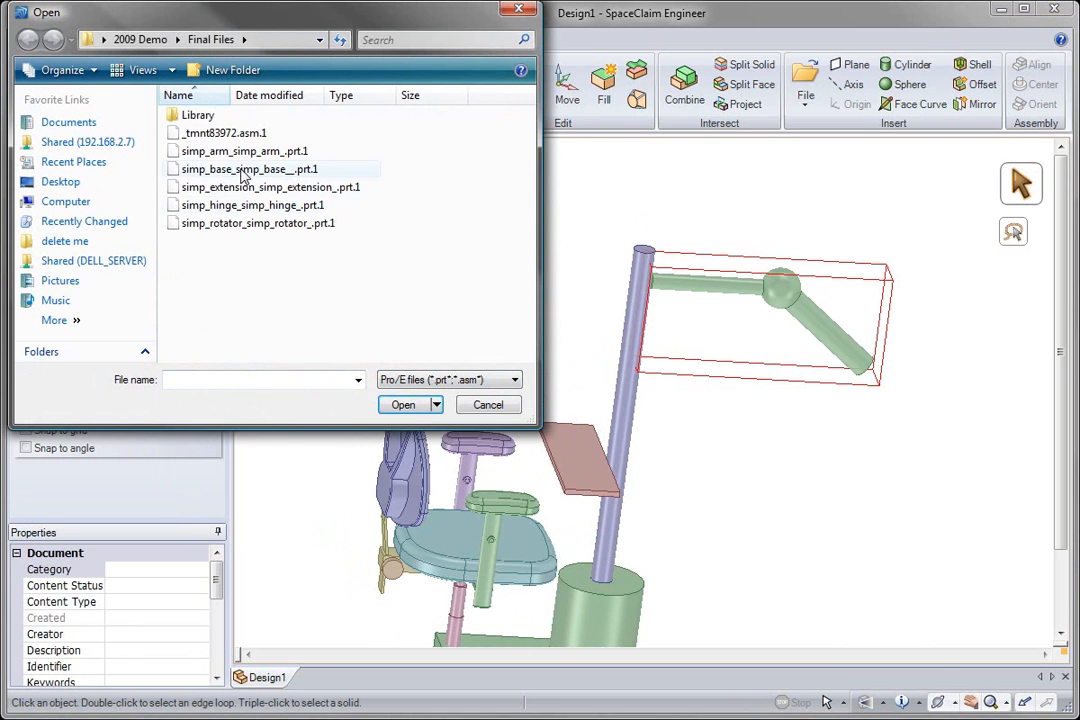
double_click(238, 137)
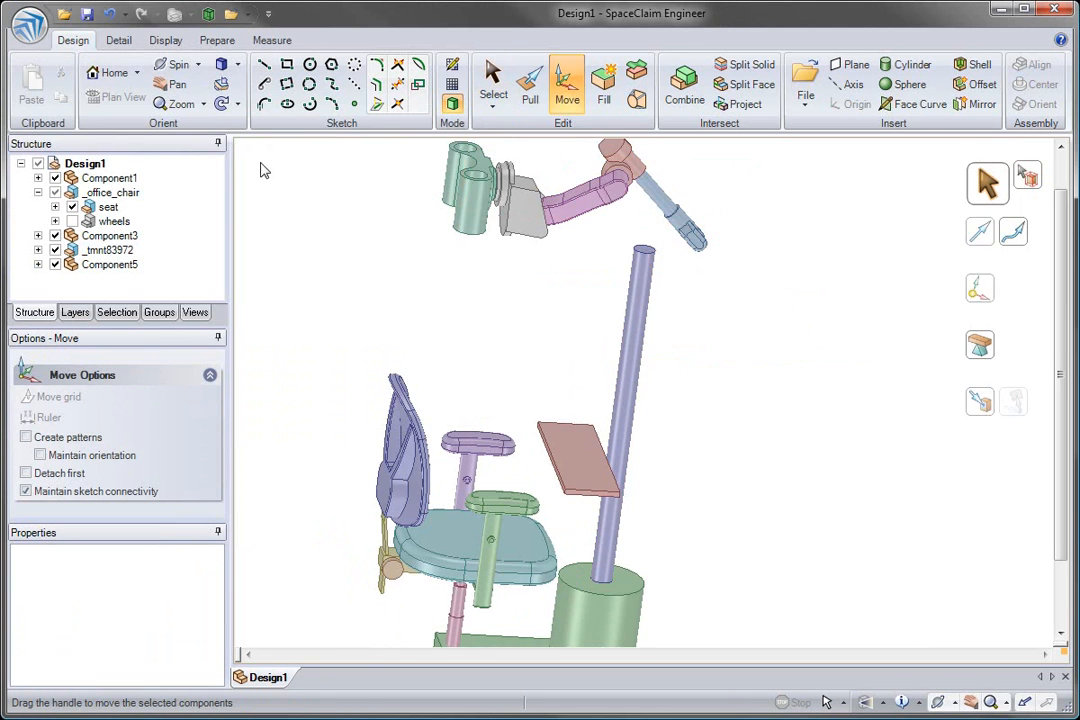
Pull the pole's axis 120 mm on both sides along the tray's long edge to stretch the pole into a slot shape.
middle_drag(590, 307, 627, 345)
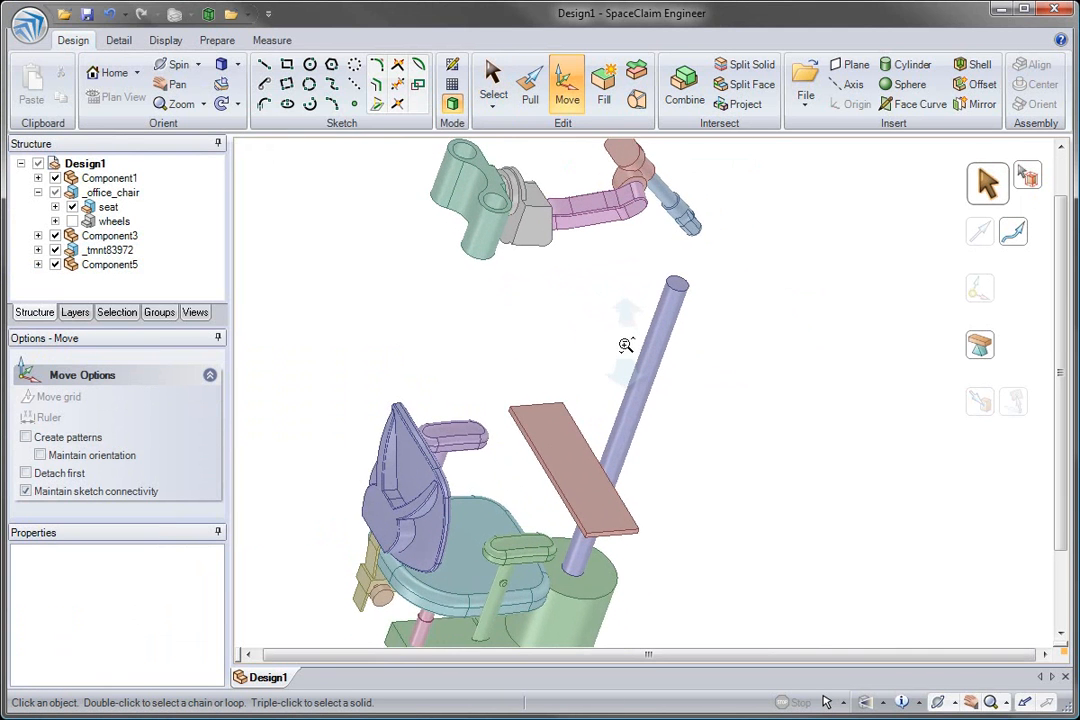
click(530, 92)
click(683, 286)
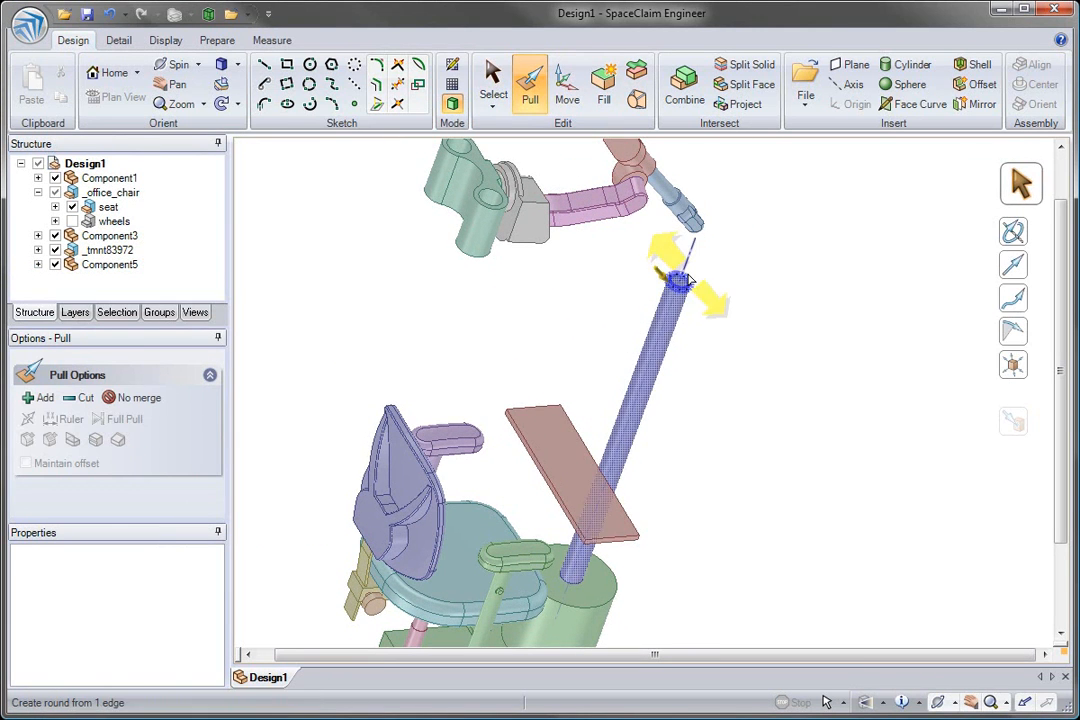
click(530, 448)
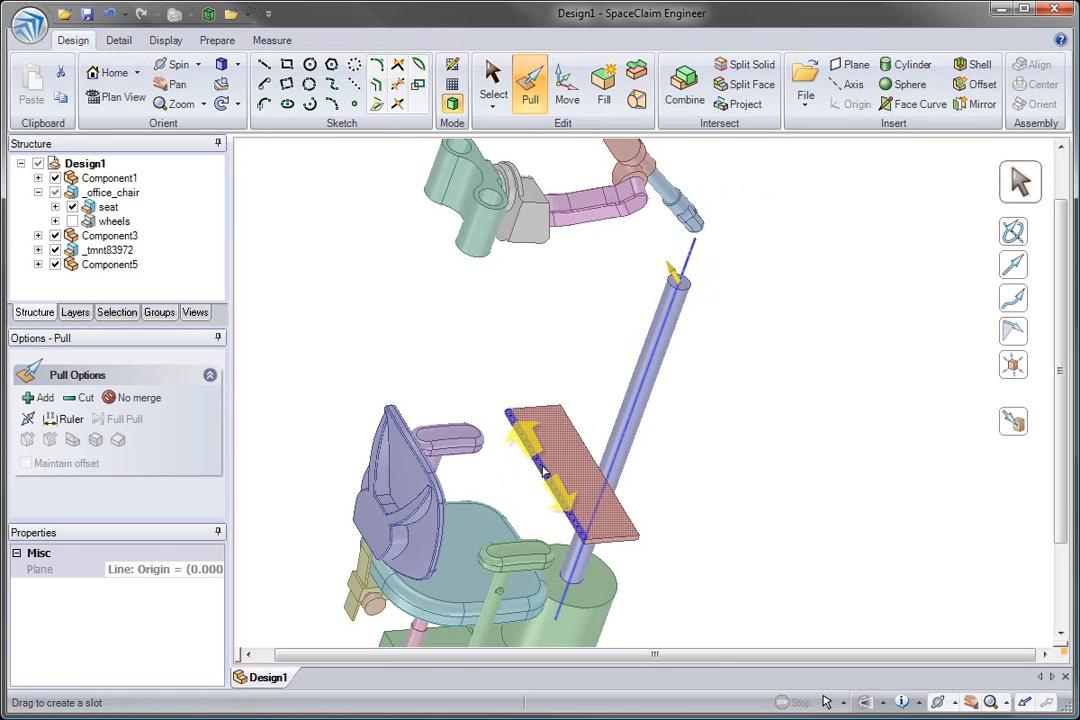
click(597, 390)
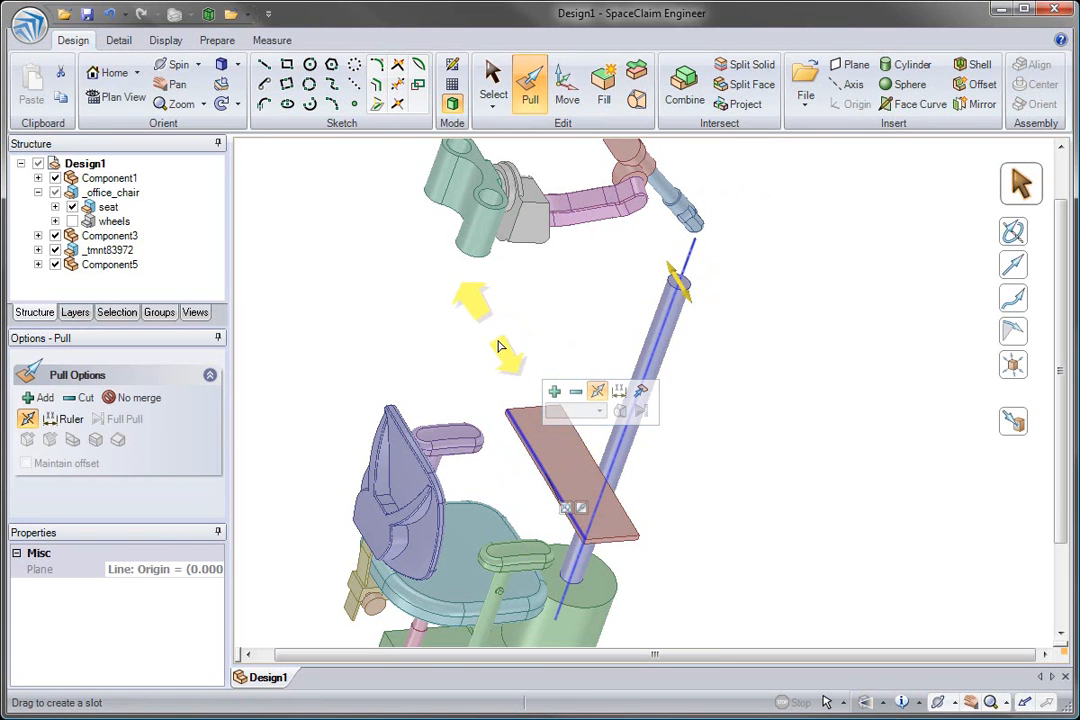
drag(498, 341, 504, 349)
text(120)
key(Return)
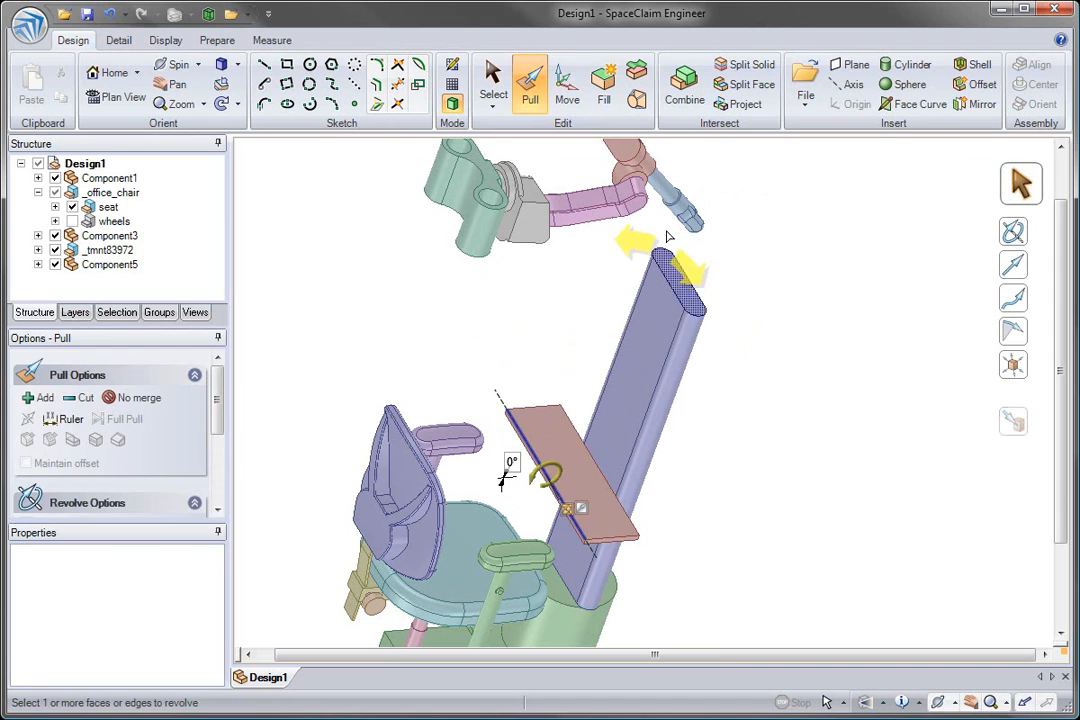
click(590, 338)
Split the stretched pole's top face using its rounded side faces as splitters.
click(745, 84)
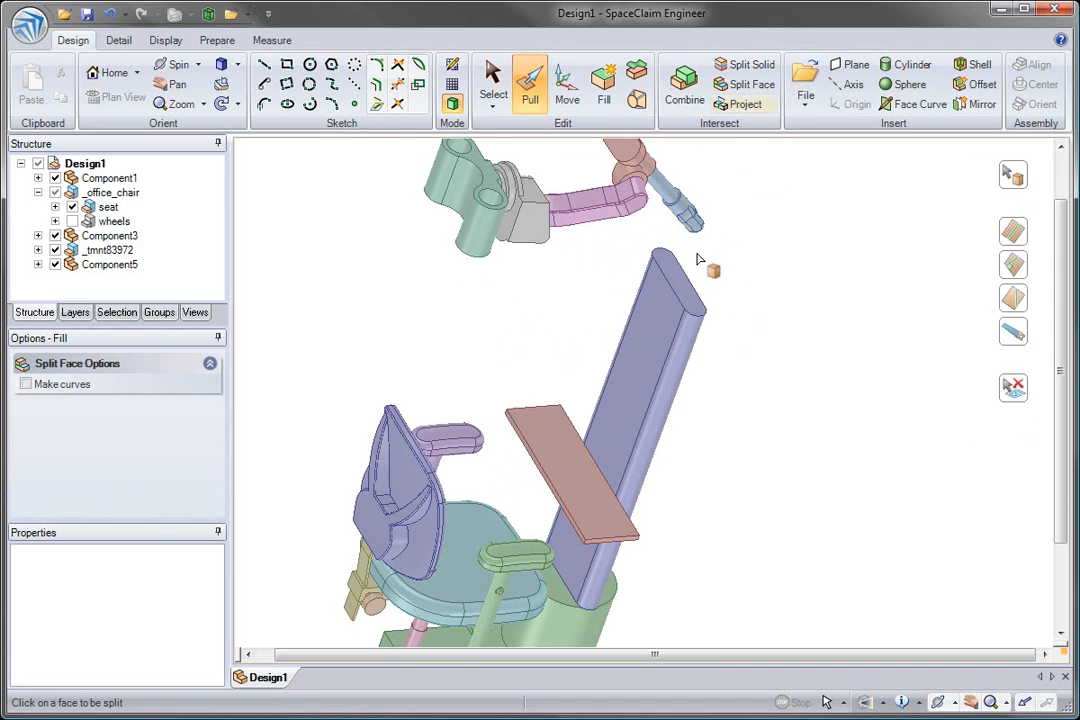
click(695, 305)
click(1020, 355)
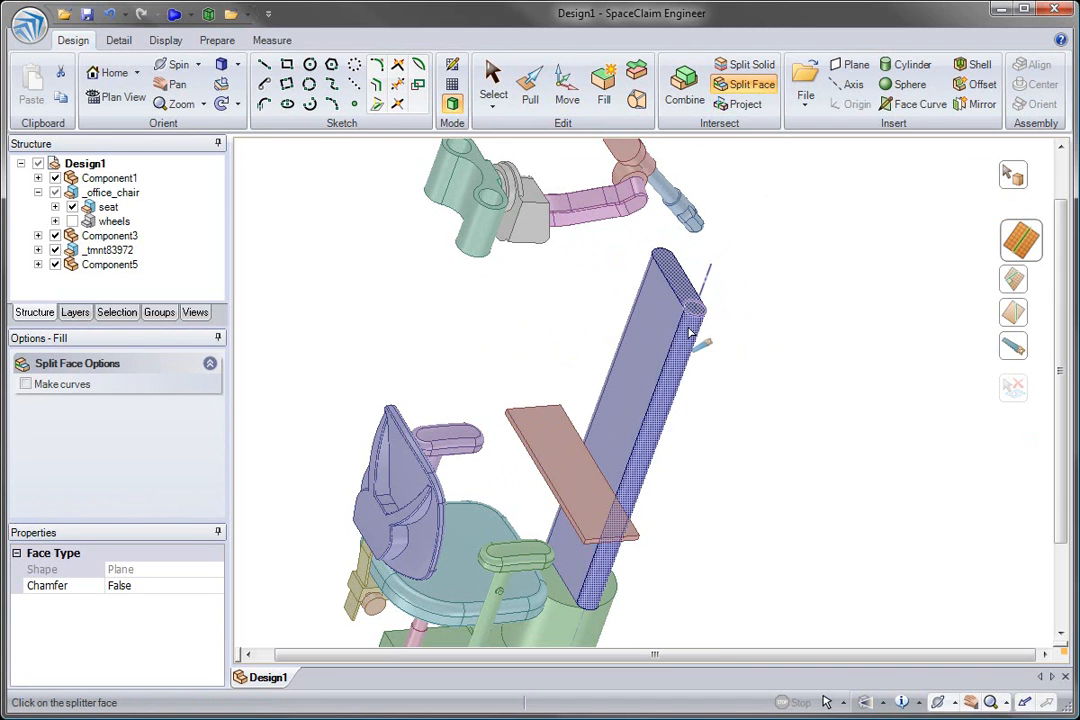
Pull the middle section of the split top face down about 658 mm, leaving two round uprights.
click(530, 88)
click(675, 280)
drag(668, 288, 607, 439)
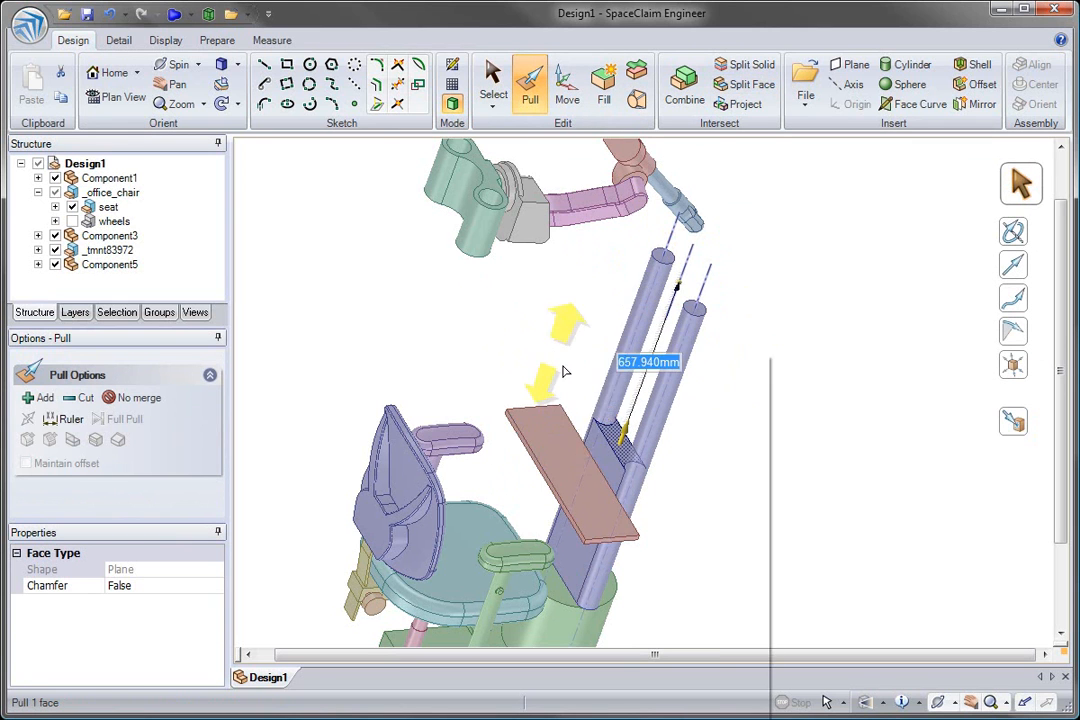
Activate the pole component and pull copies of the lowered middle face upward to two positions between the uprights.
right_click(552, 355)
click(625, 497)
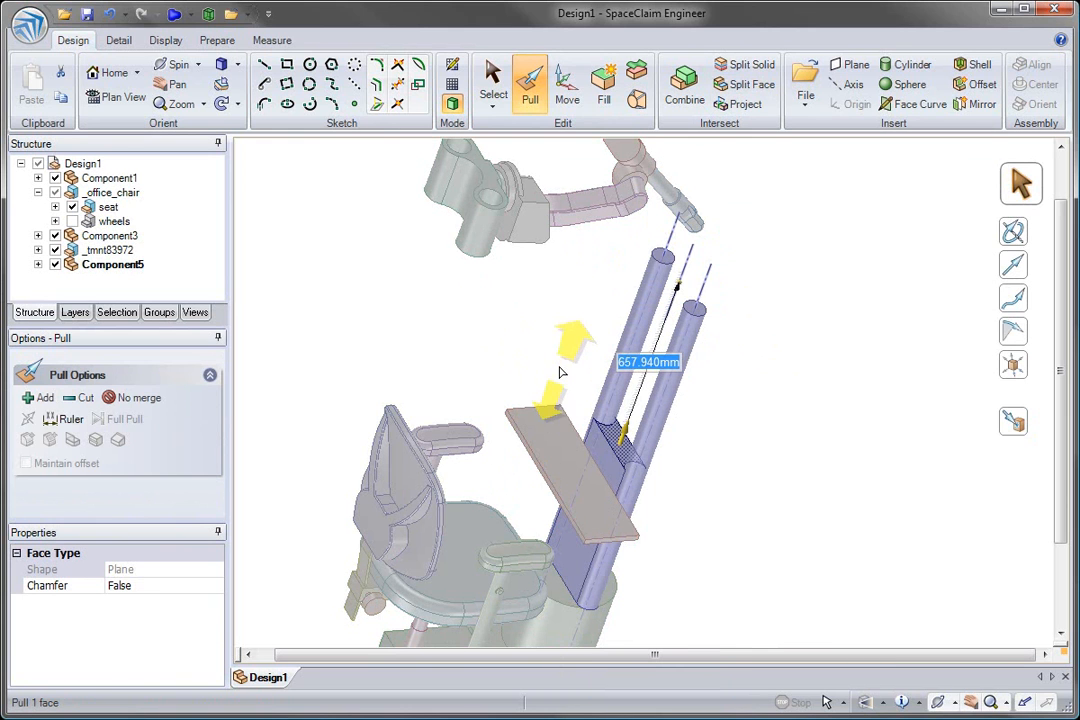
drag(565, 367, 610, 247)
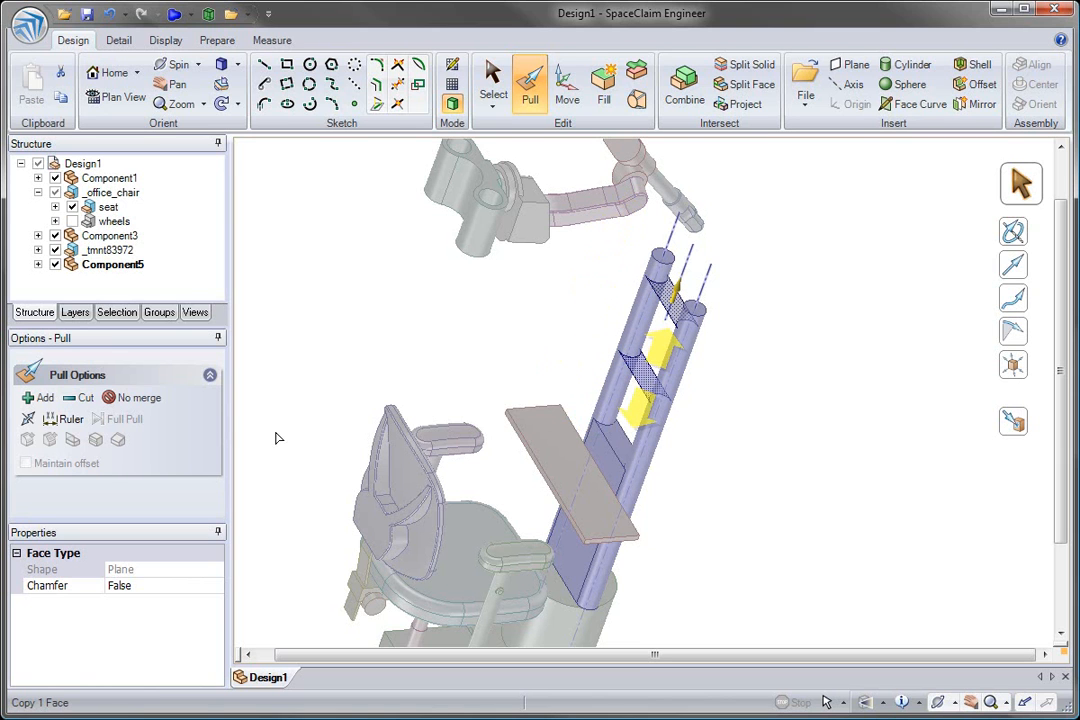
Select both copied faces and pull them about 24 mm thick to form crossbars between the uprights.
click(100, 502)
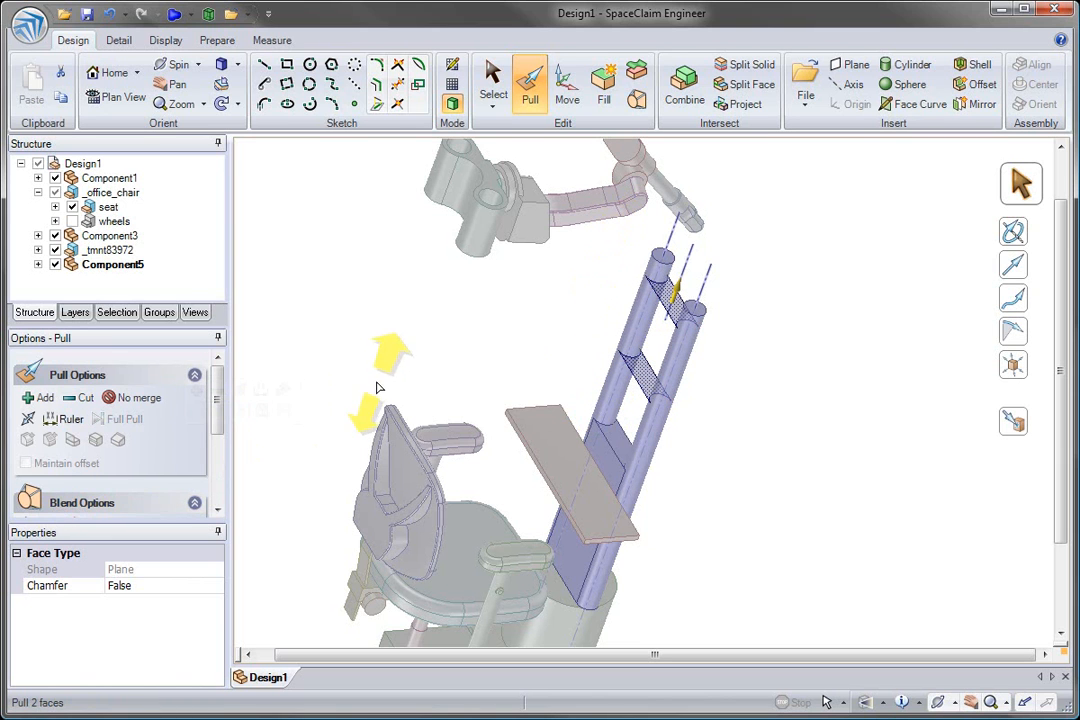
drag(677, 290, 650, 306)
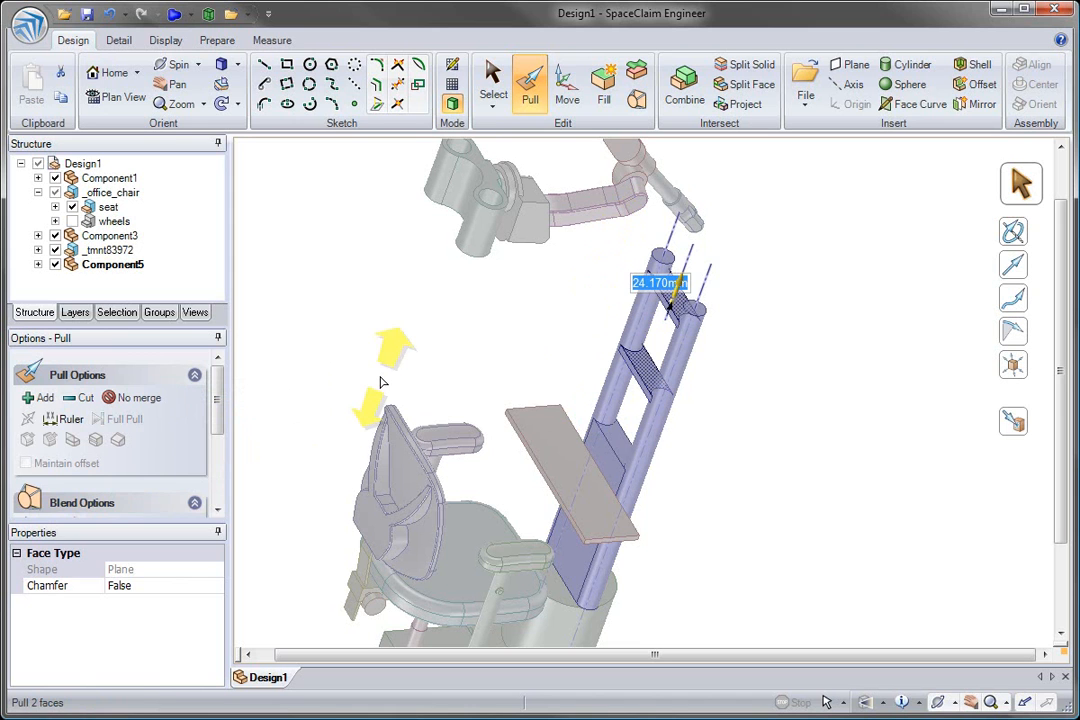
click(381, 382)
Make the top-level Design1 the active component again.
click(90, 166)
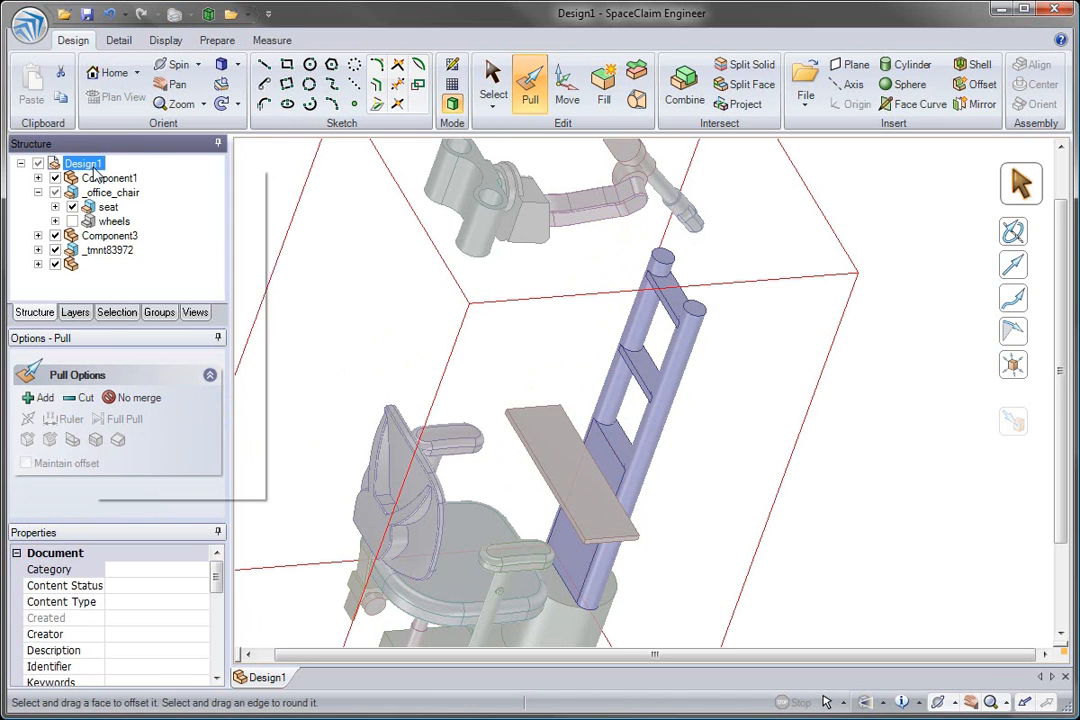
right_click(90, 167)
click(155, 248)
click(438, 293)
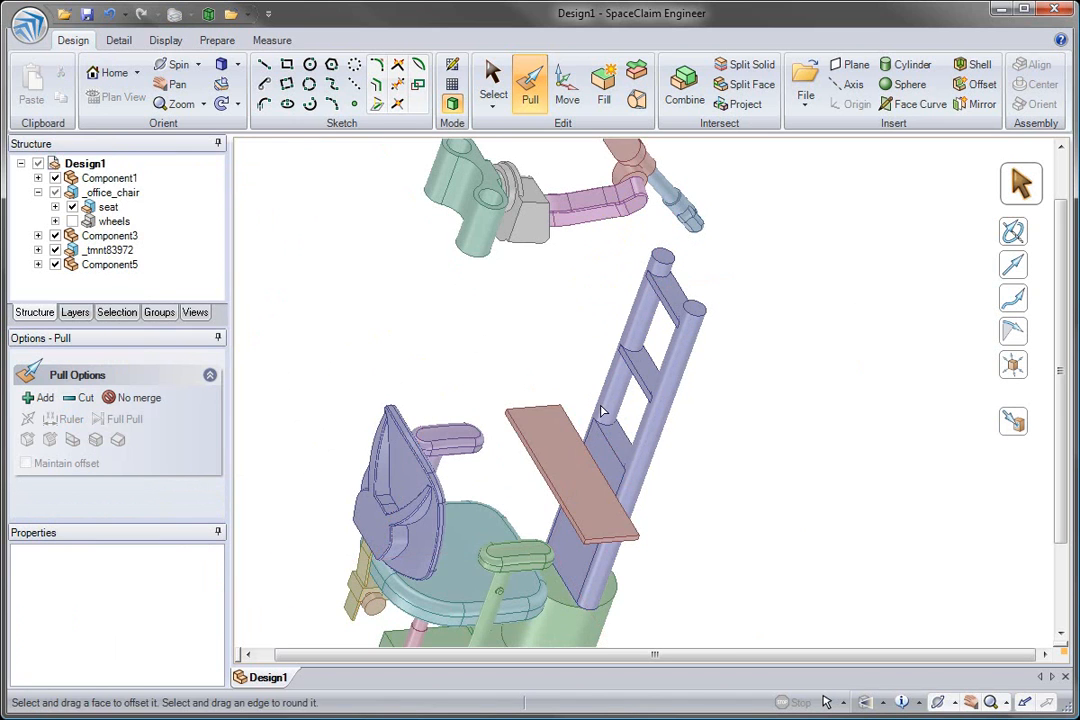
click(595, 445)
right_click(607, 430)
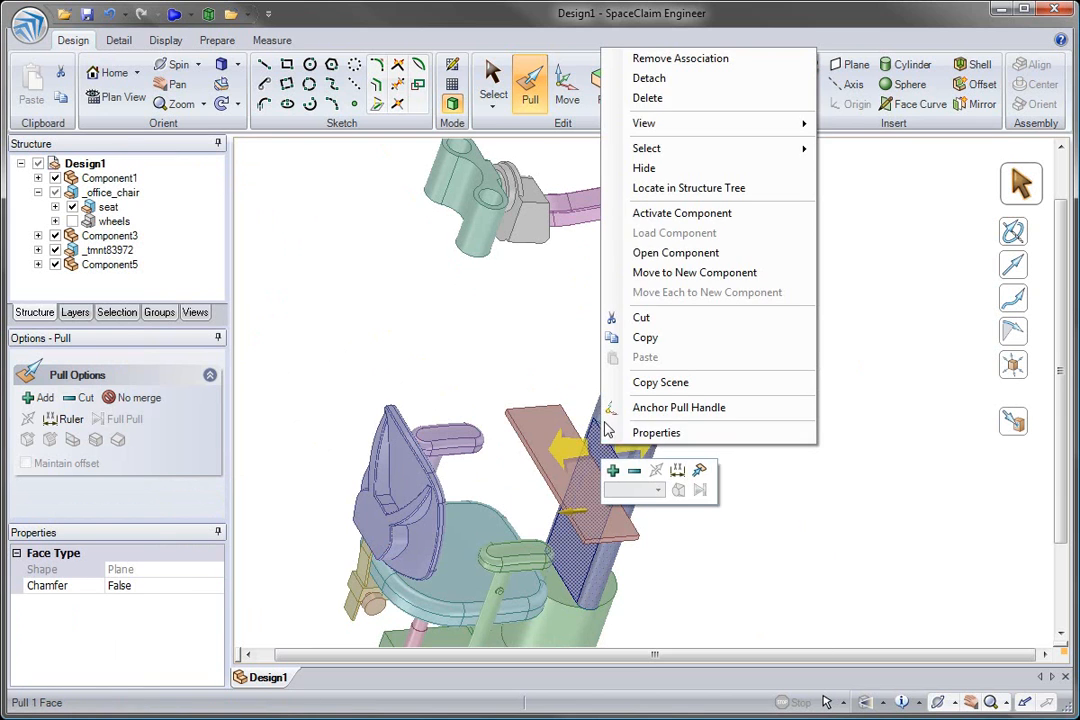
click(648, 78)
Center the imported arm's clamp hole axis on the axis of the chair-side upright.
click(591, 347)
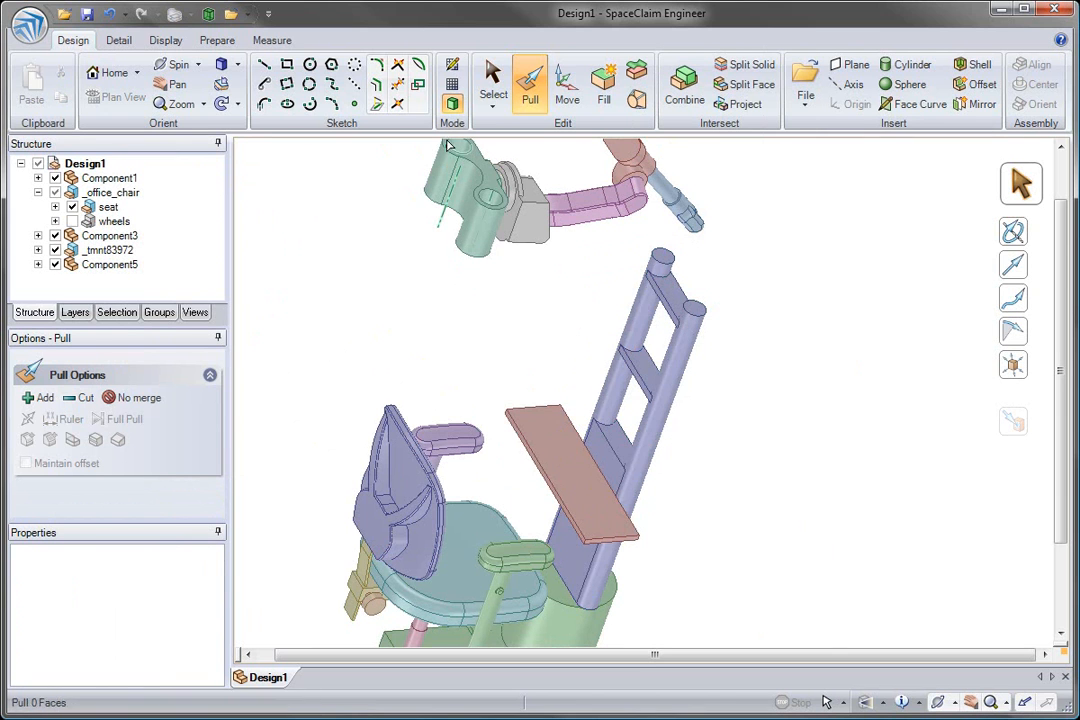
click(650, 265)
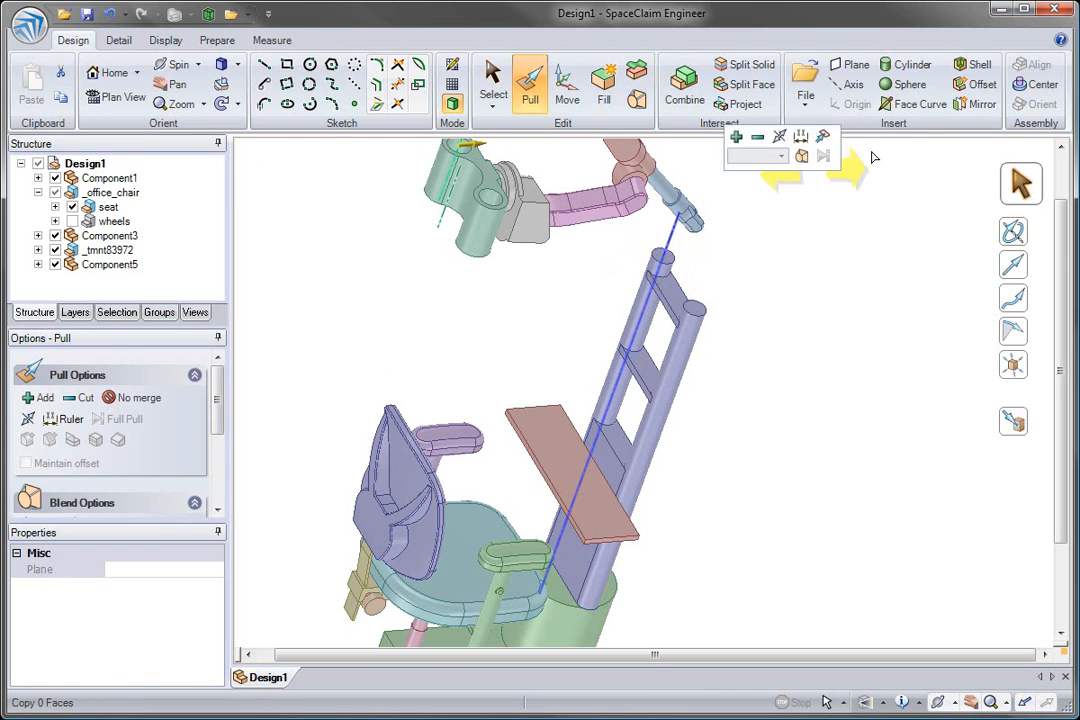
click(1024, 86)
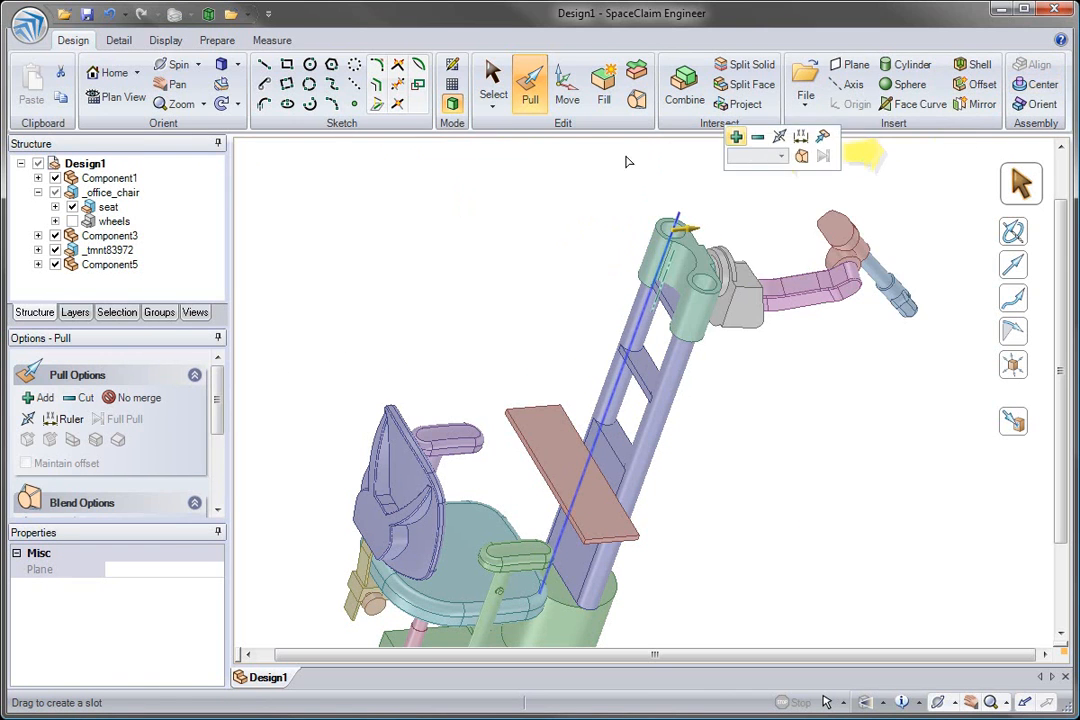
Move the imported _tmnt83972 arm assembly down along the two uprights so the post ends protrude above its clamp.
click(568, 92)
click(568, 92)
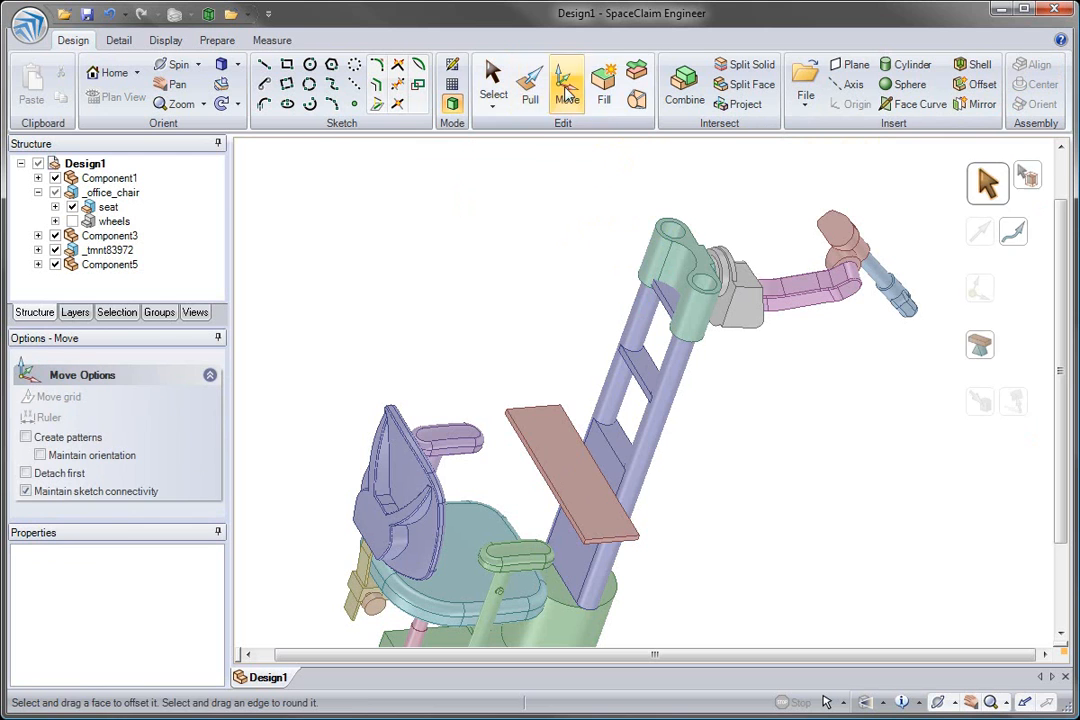
click(113, 250)
drag(825, 224, 805, 285)
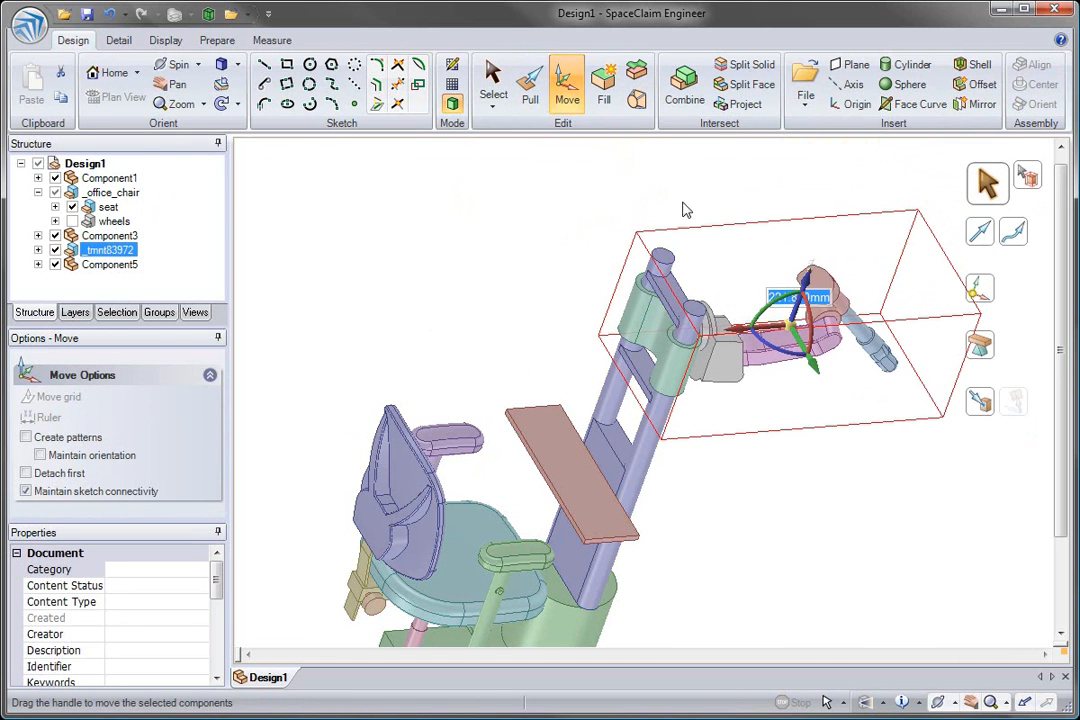
click(724, 247)
Pull the cylindrical faces of both uprights outward up to the radius of the arm clamp's hole.
click(530, 92)
scroll(647, 536, up, 5)
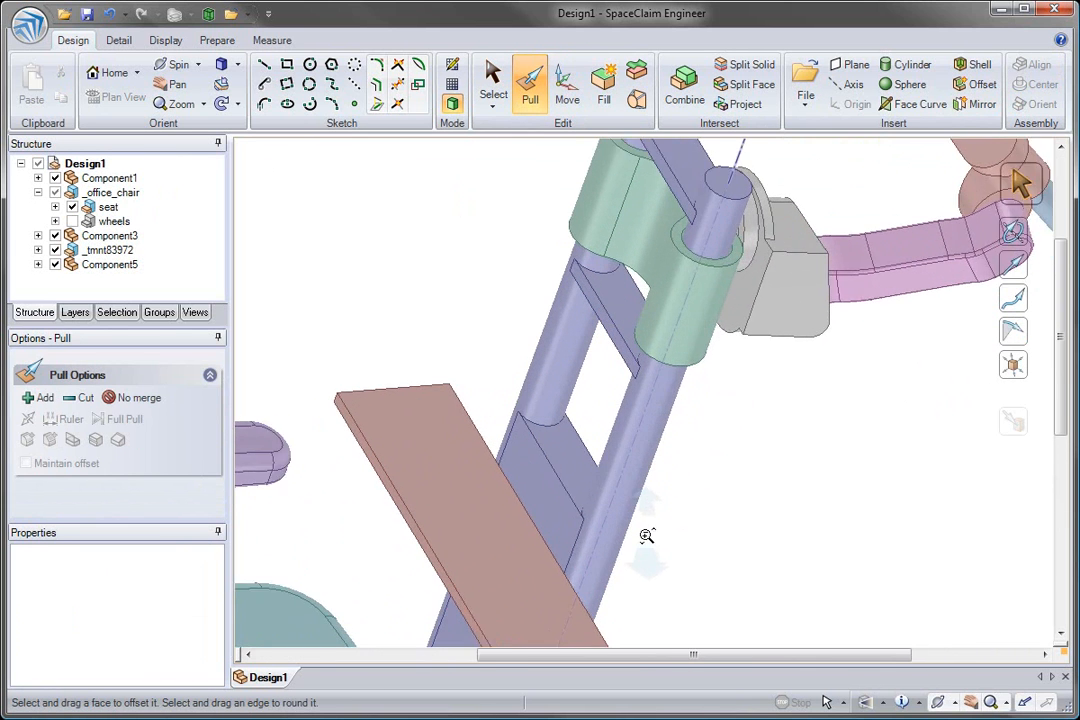
scroll(647, 536, up, 1)
click(655, 405)
shift+middle_drag(658, 404, 641, 467)
triple_click(650, 446)
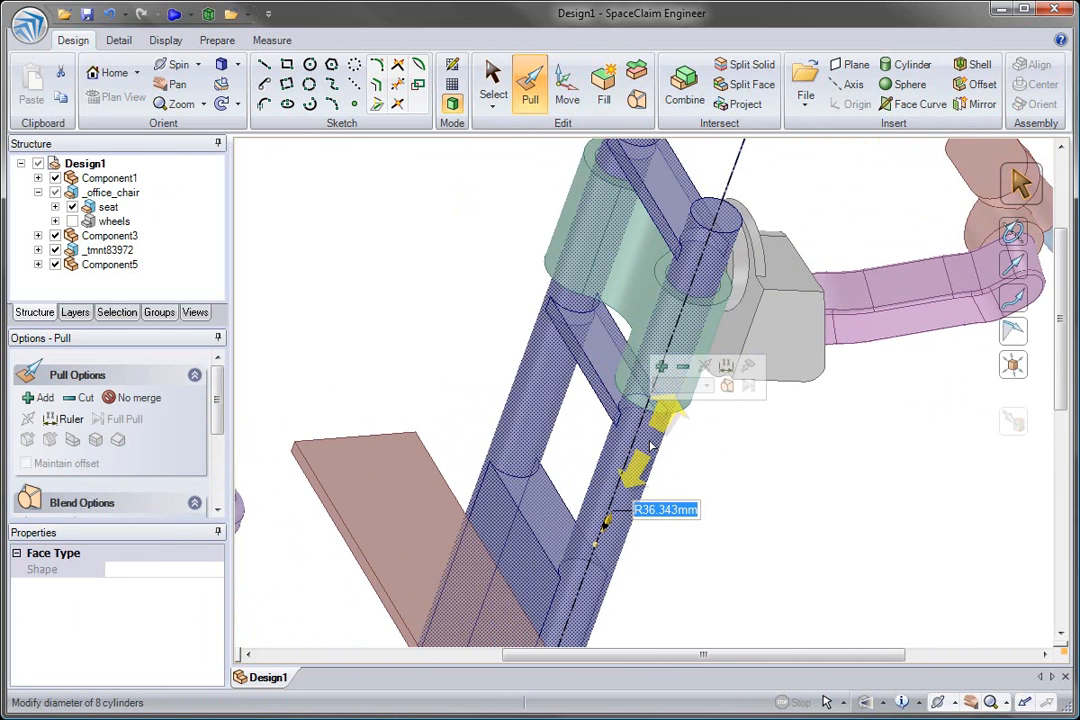
drag(650, 440, 644, 463)
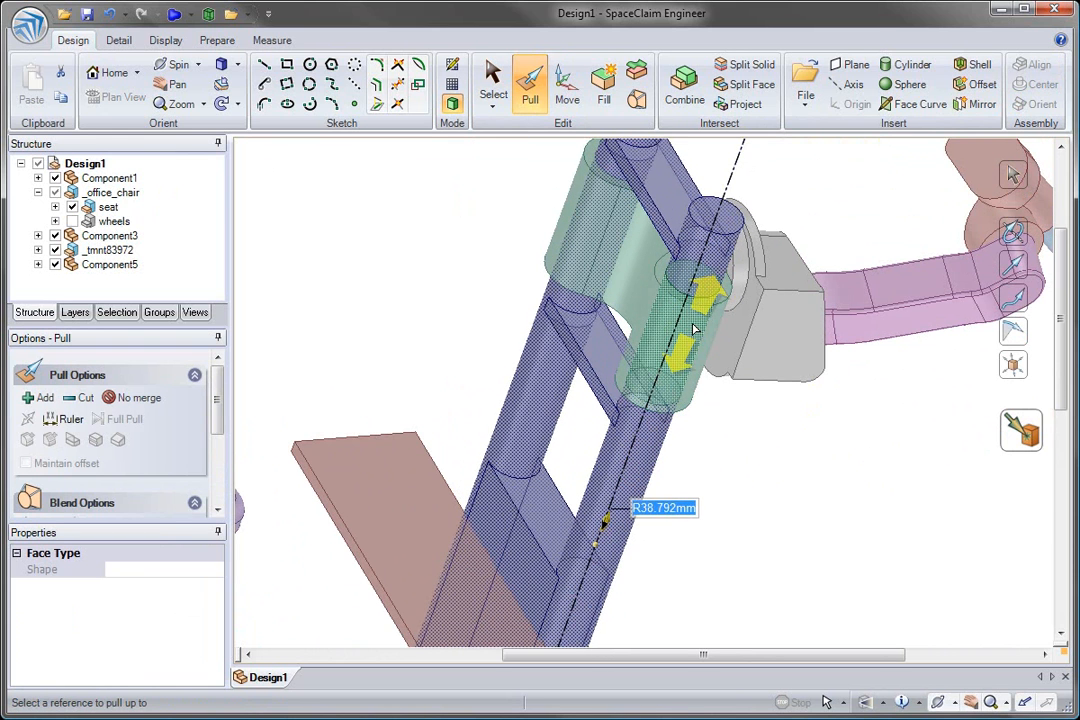
click(740, 455)
Extrude the upper chair-side edge of the lower crossbar toward the chair and build it into a solid block about 77 mm deep.
middle_drag(709, 454, 864, 279)
click(672, 344)
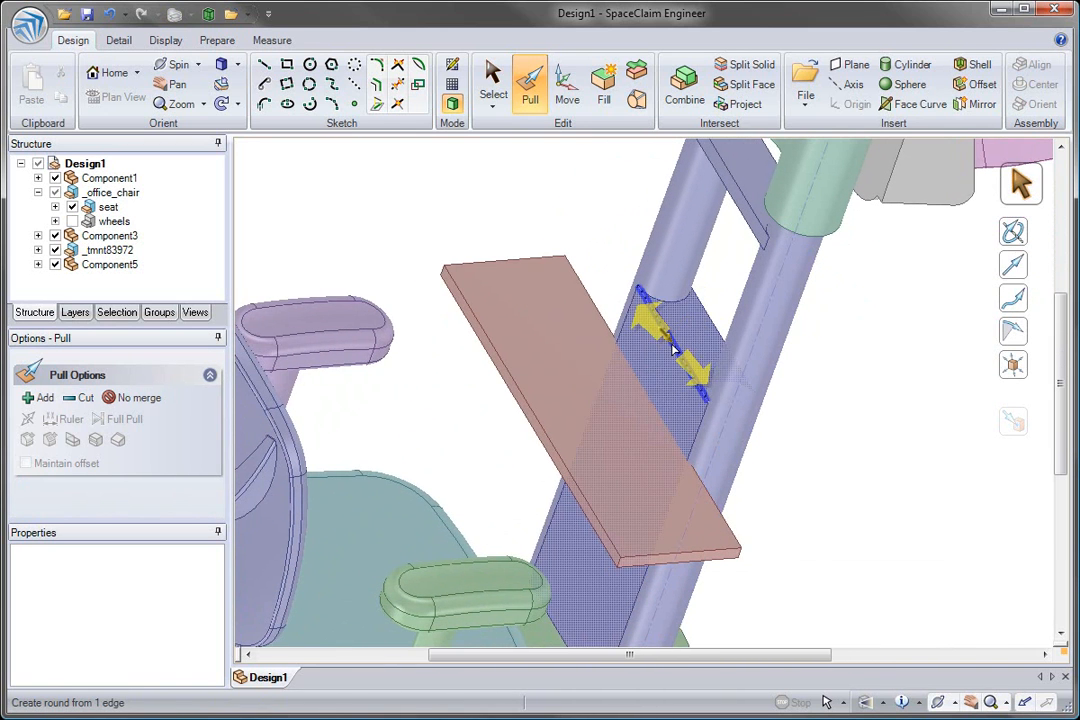
click(728, 270)
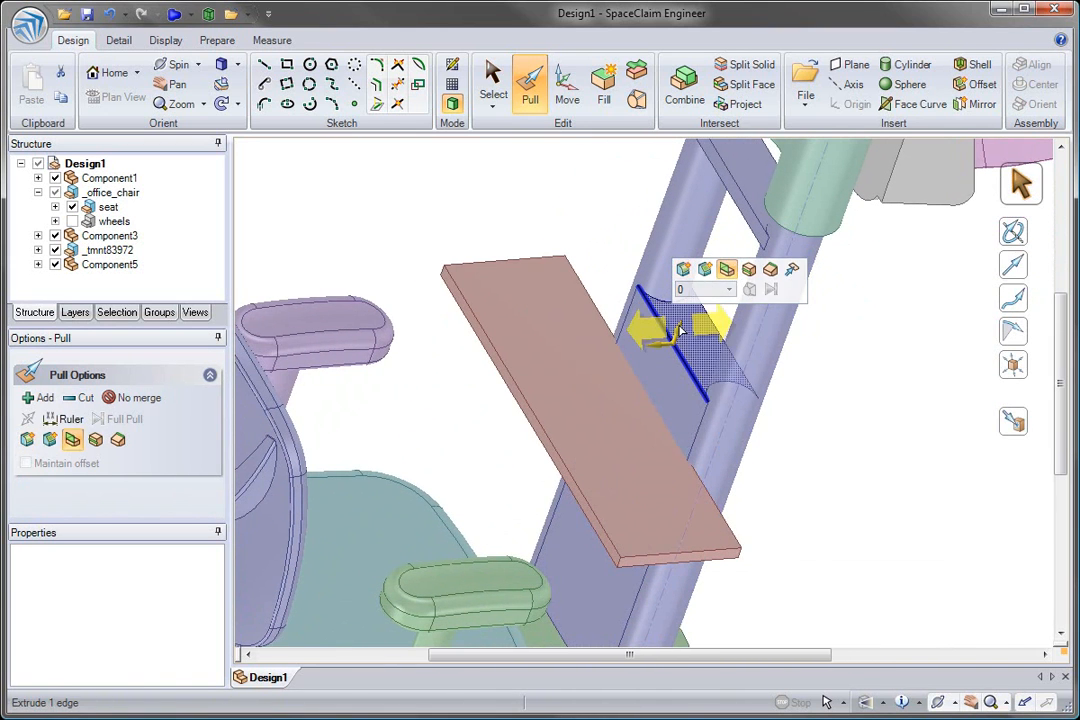
drag(674, 356, 628, 352)
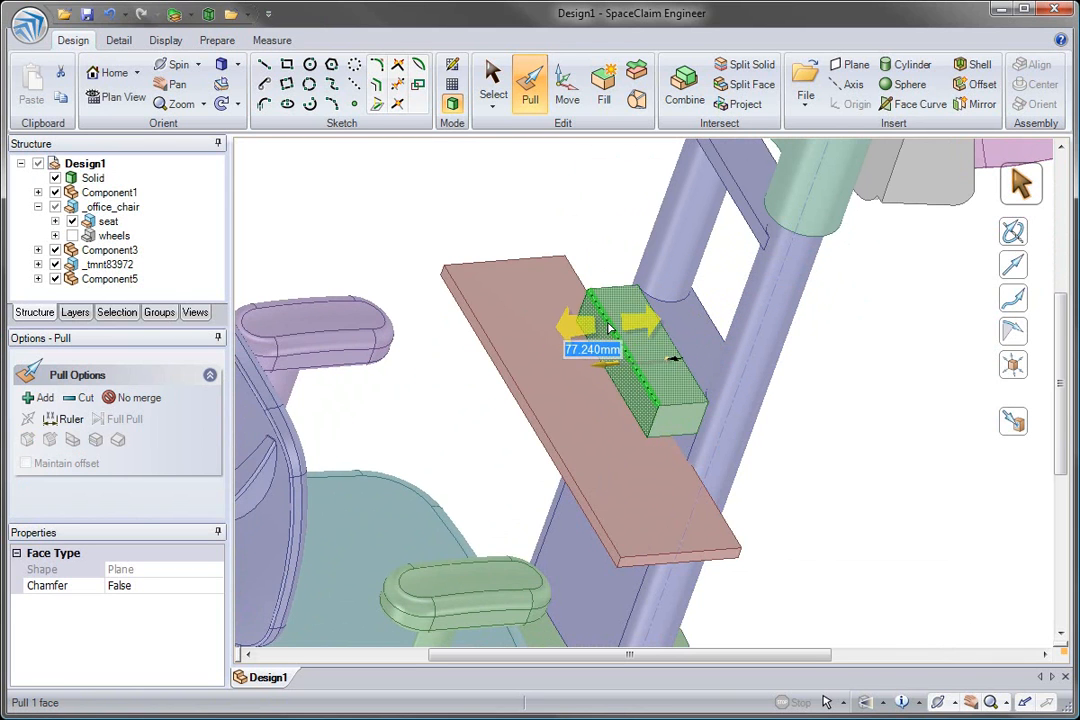
Create a narrow strip along the block's chair-side top edge and pull it upward about 276 mm into an upright panel.
click(609, 328)
click(621, 324)
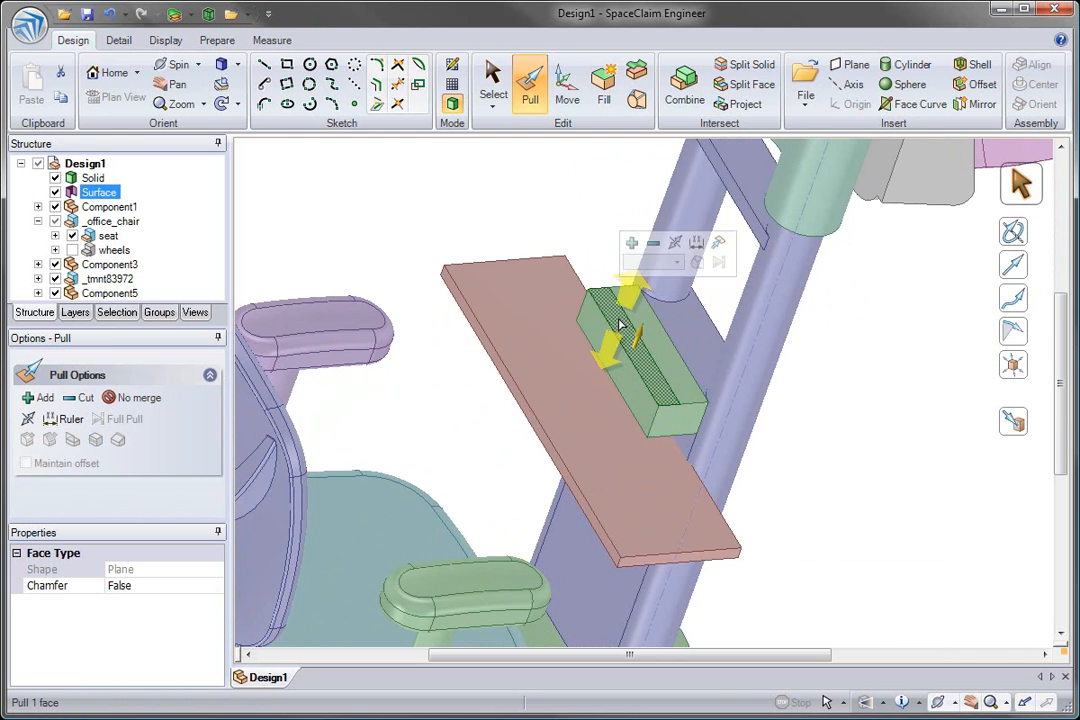
drag(679, 172, 686, 153)
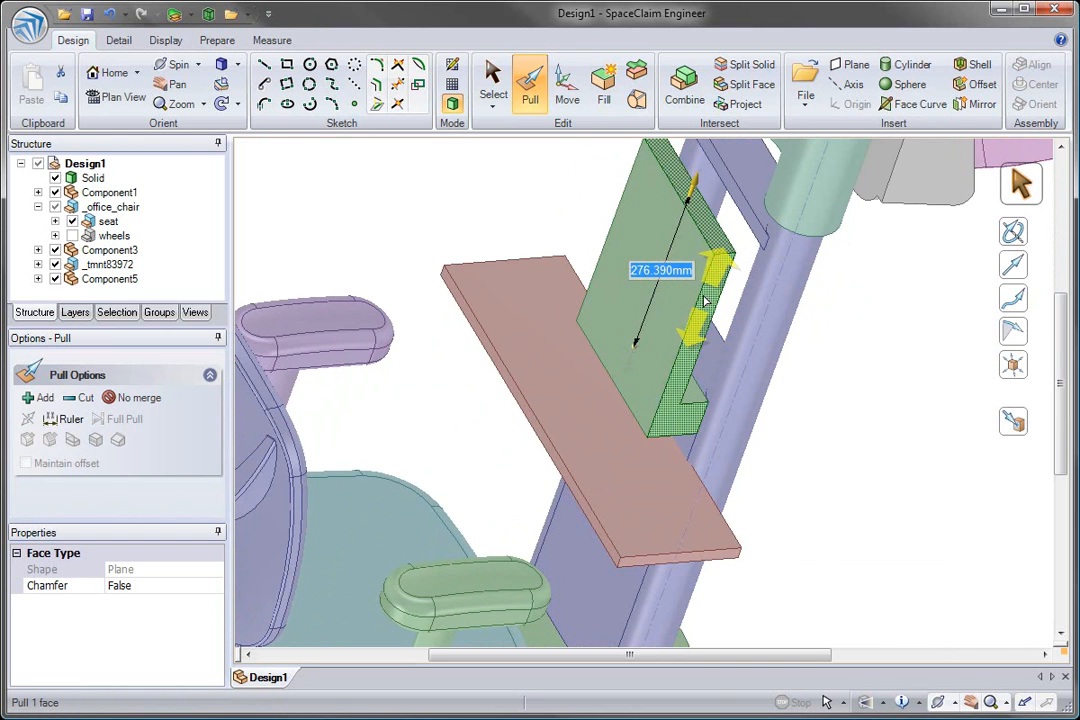
Extrude the upright panel's two side edges about 185 mm outward each and thicken the extensions about 24 mm to form a wide screen.
click(699, 298)
ctrl+click(617, 213)
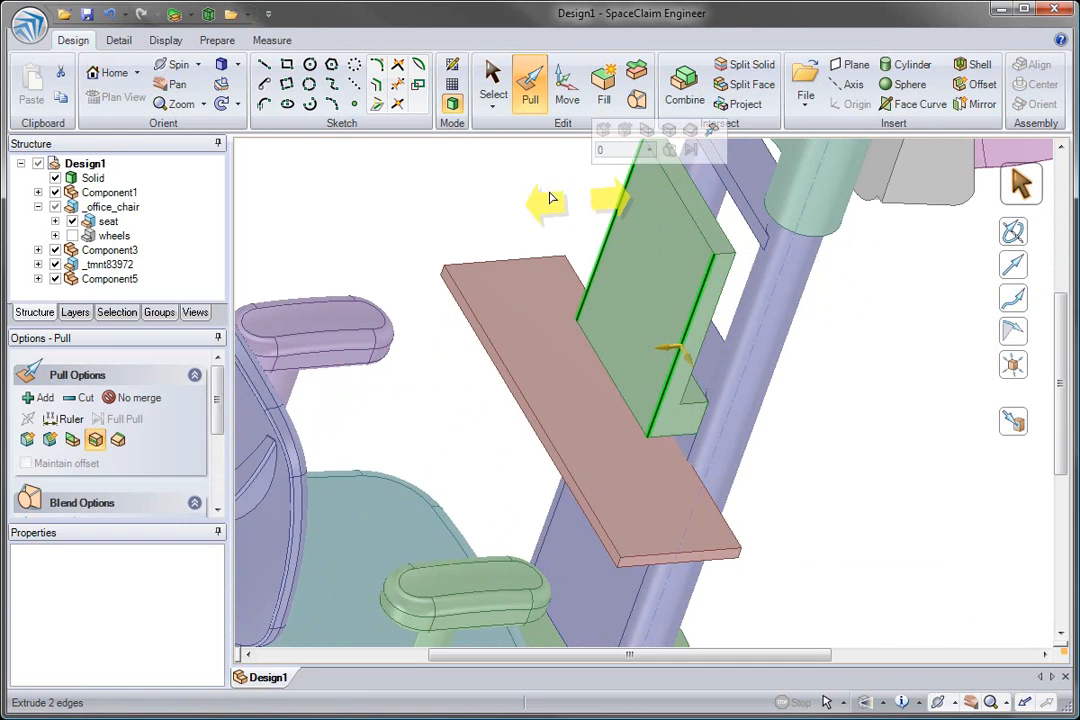
drag(554, 217, 590, 312)
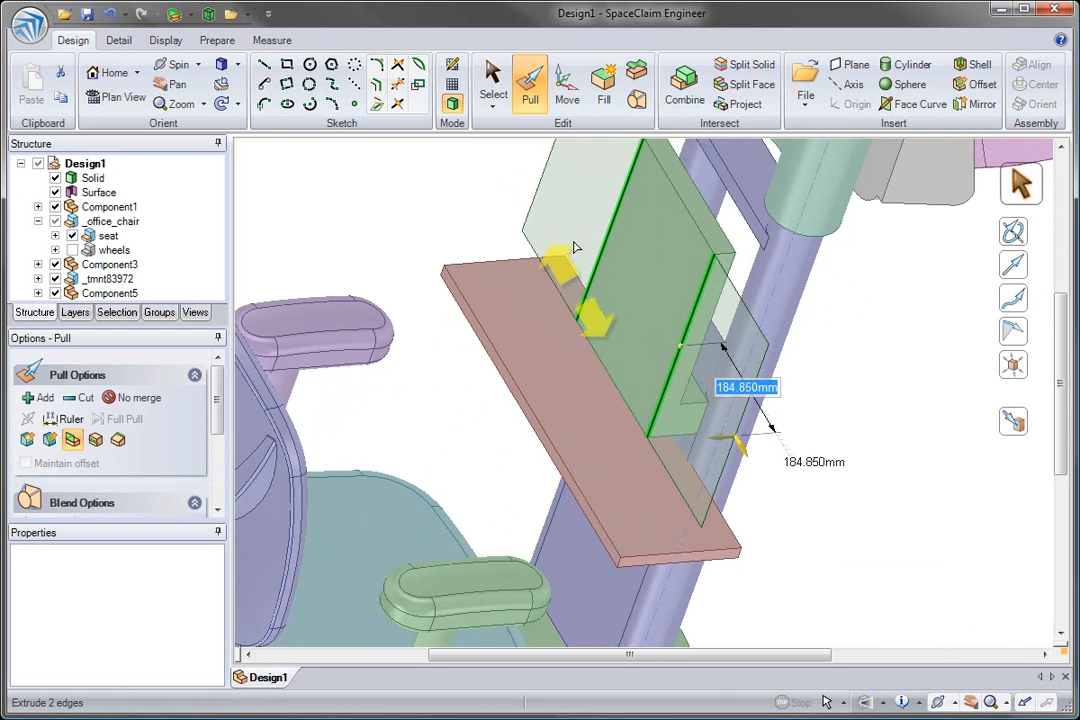
click(648, 282)
ctrl+click(721, 346)
drag(714, 347, 694, 254)
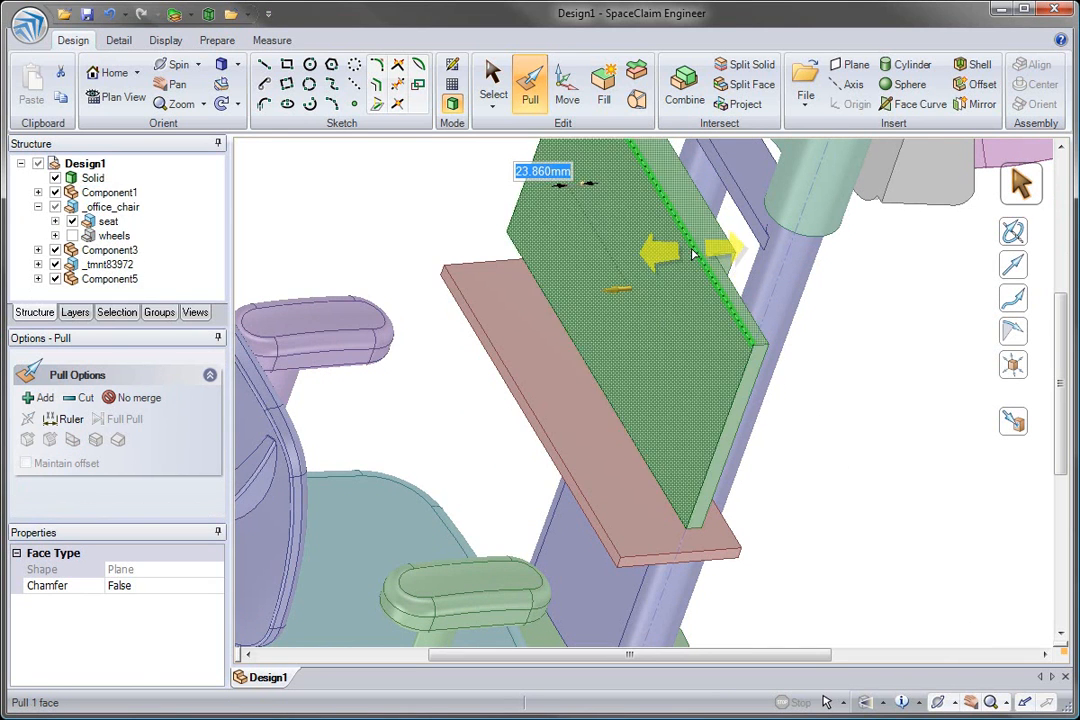
Offset the screen's front perimeter edges inward and recess the inner face about 13 mm to leave a bezel.
double_click(694, 254)
mouse_move(636, 290)
mouse_down()
mouse_move(663, 205)
mouse_move(646, 236)
mouse_move(632, 309)
mouse_move(641, 310)
mouse_move(624, 306)
mouse_up()
click(636, 309)
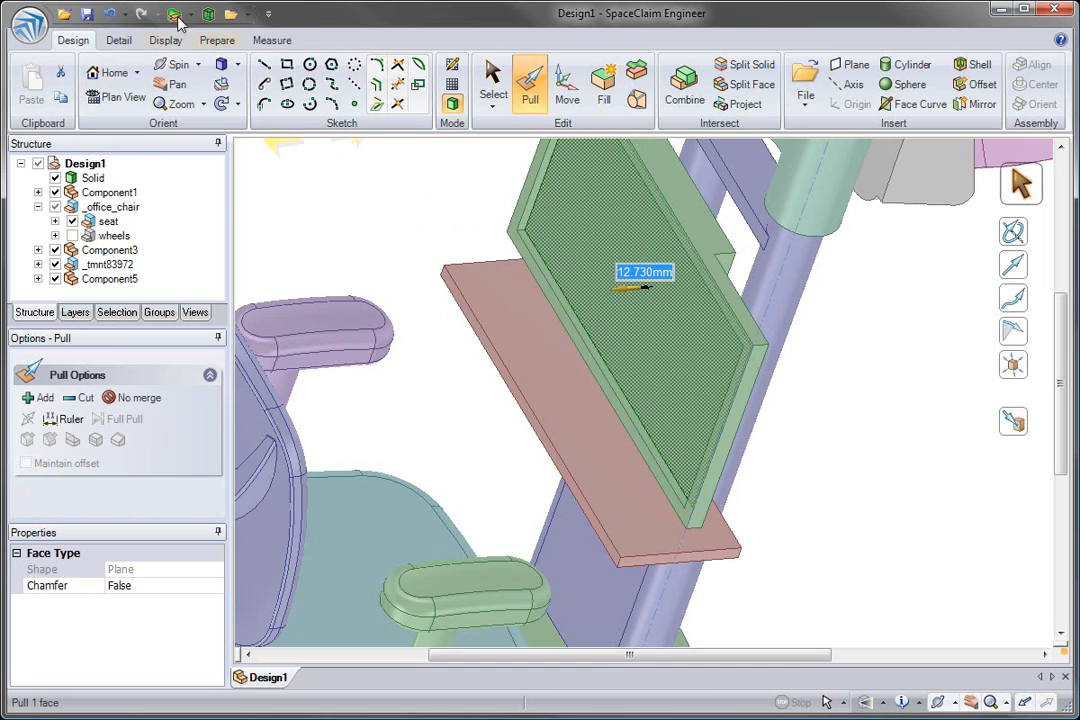
Color the screen's recessed front face black.
click(174, 14)
click(205, 35)
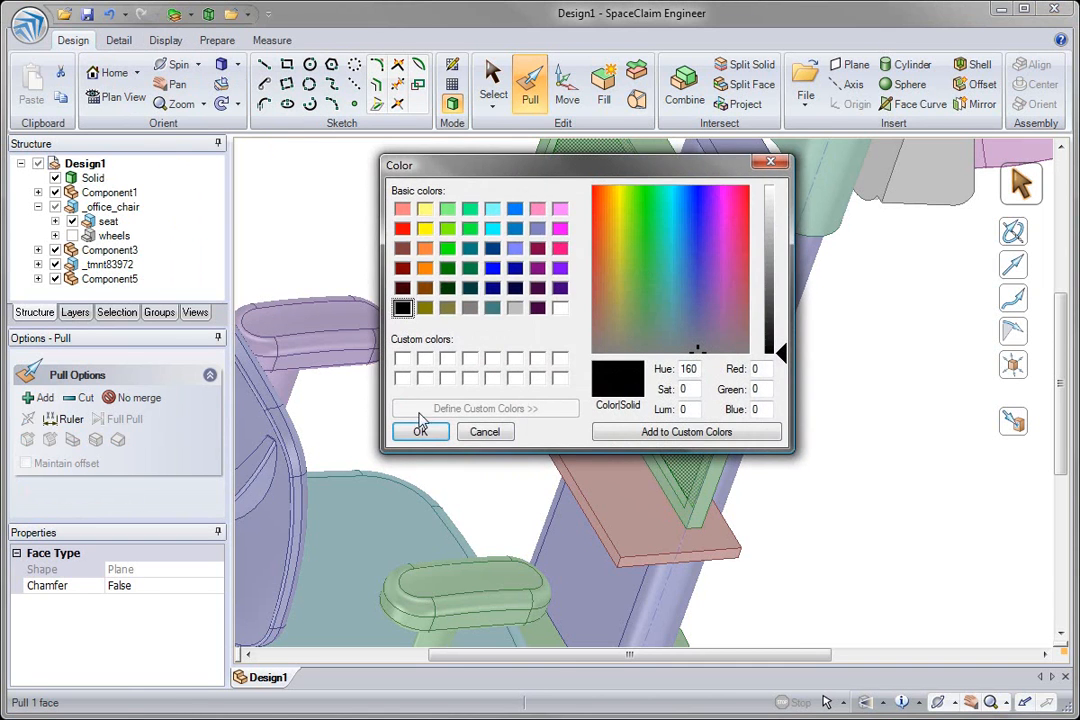
click(422, 433)
Section the model at the tray's top face and pull the tray's front edge toward the chair to deepen it.
middle_drag(460, 420, 482, 371)
click(552, 360)
mouse_move(562, 357)
middle_down()
mouse_move(688, 365)
mouse_move(650, 376)
middle_up()
key(x)
click(651, 377)
mouse_move(651, 377)
mouse_down()
mouse_move(583, 385)
mouse_move(606, 388)
mouse_up()
Select one tray corner plus its related equal-length edges and round all four corners to a radius of about 50 mm.
click(648, 482)
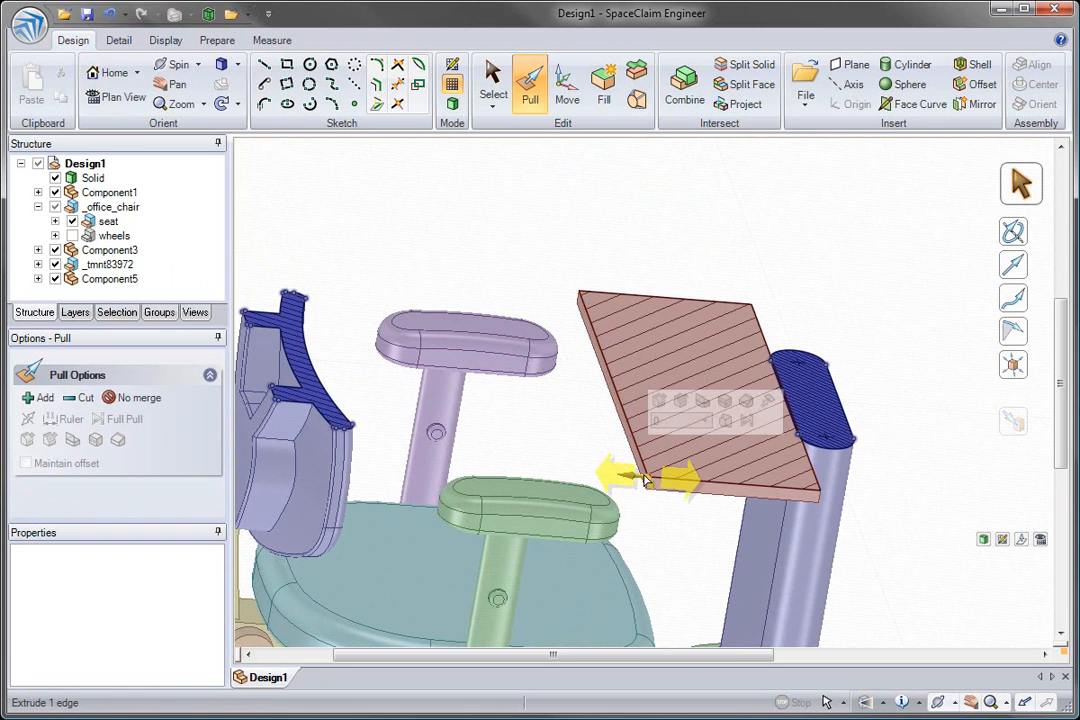
click(126, 313)
click(100, 223)
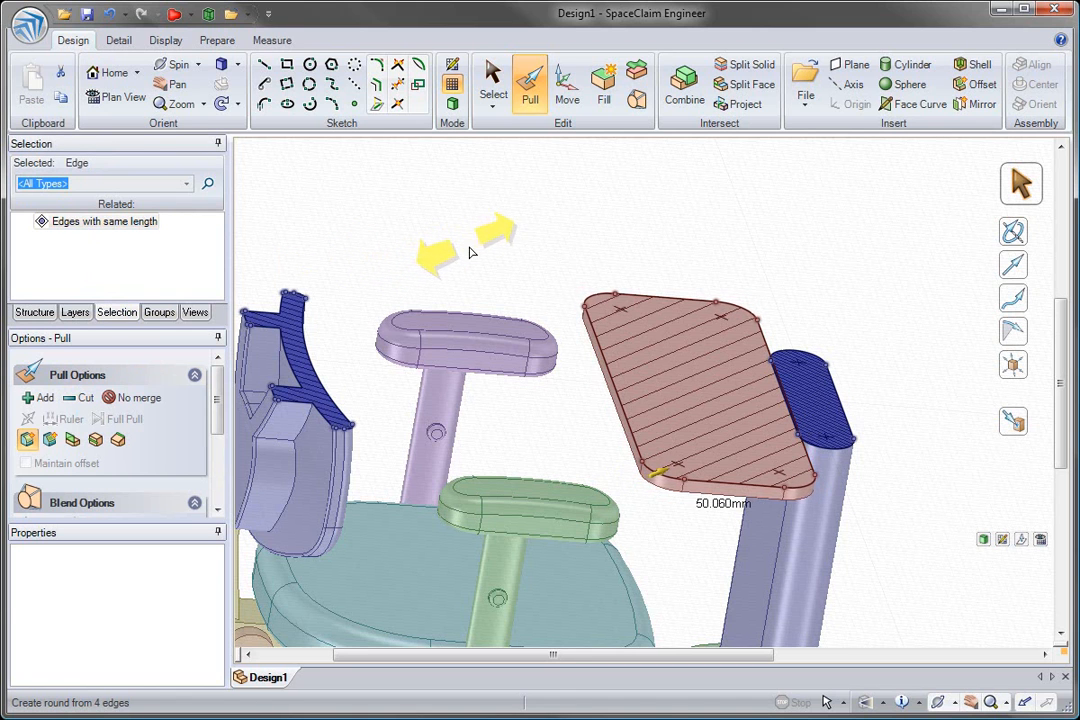
drag(464, 247, 477, 250)
Bend the tray's straight front edge outward into an arc with a radius of about 913 mm.
click(613, 357)
key(l)
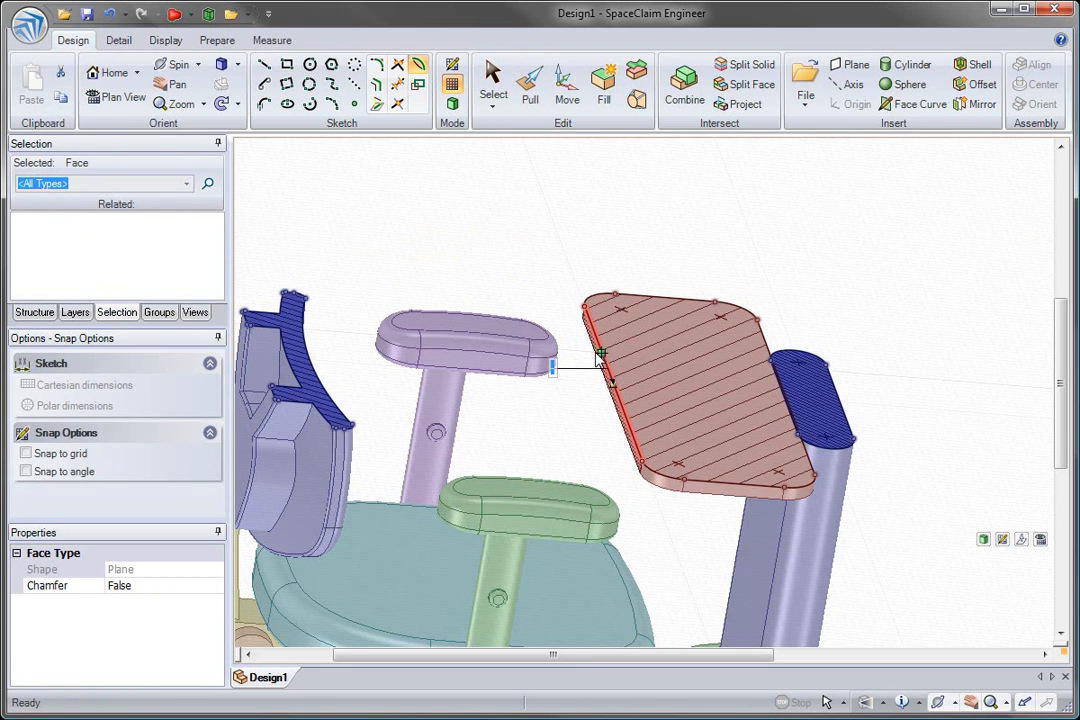
click(588, 352)
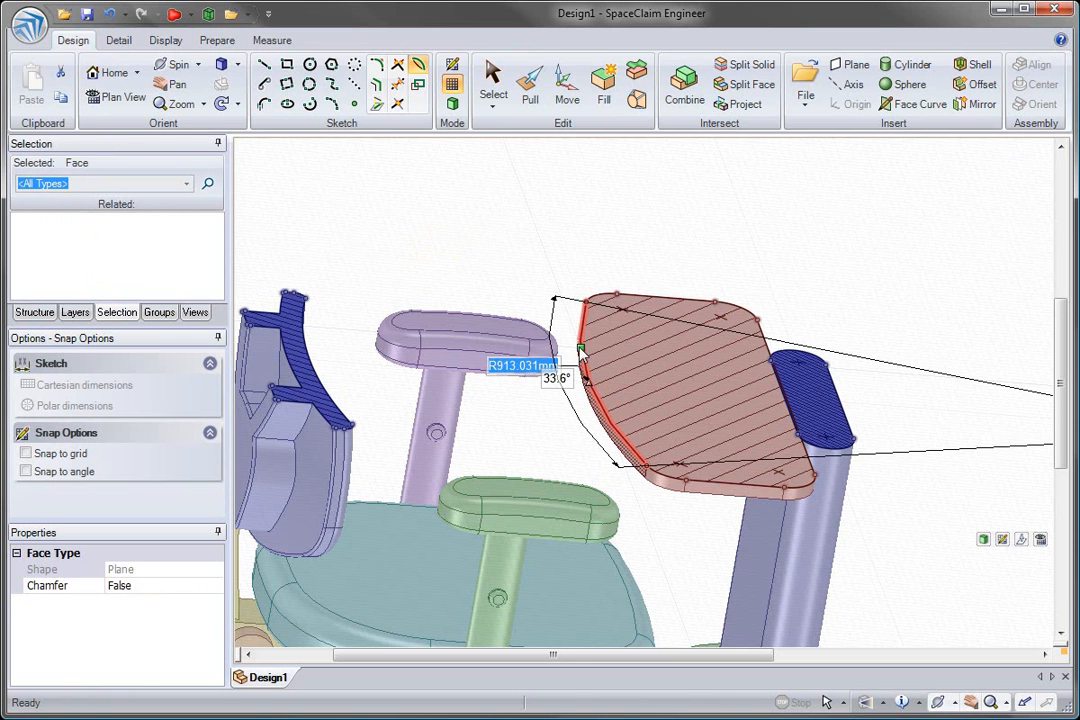
key(Escape)
Return to 3D mode, offset a copy of the tray's top edge loop inward, and move that loop upward to slope the rim.
key(p)
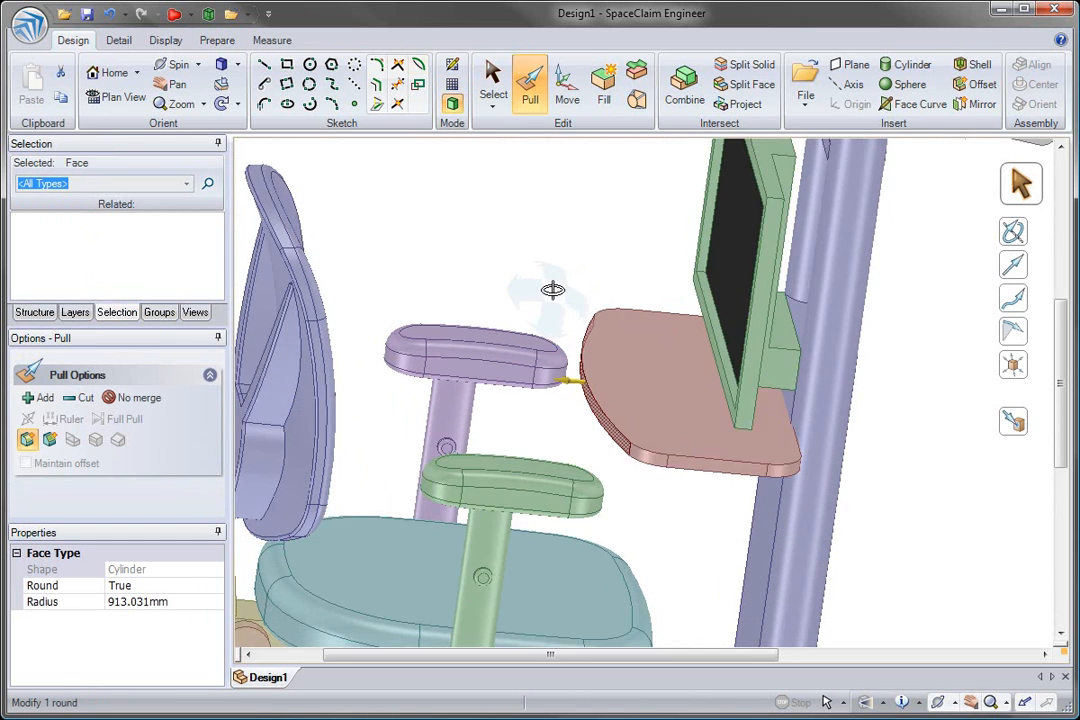
click(590, 338)
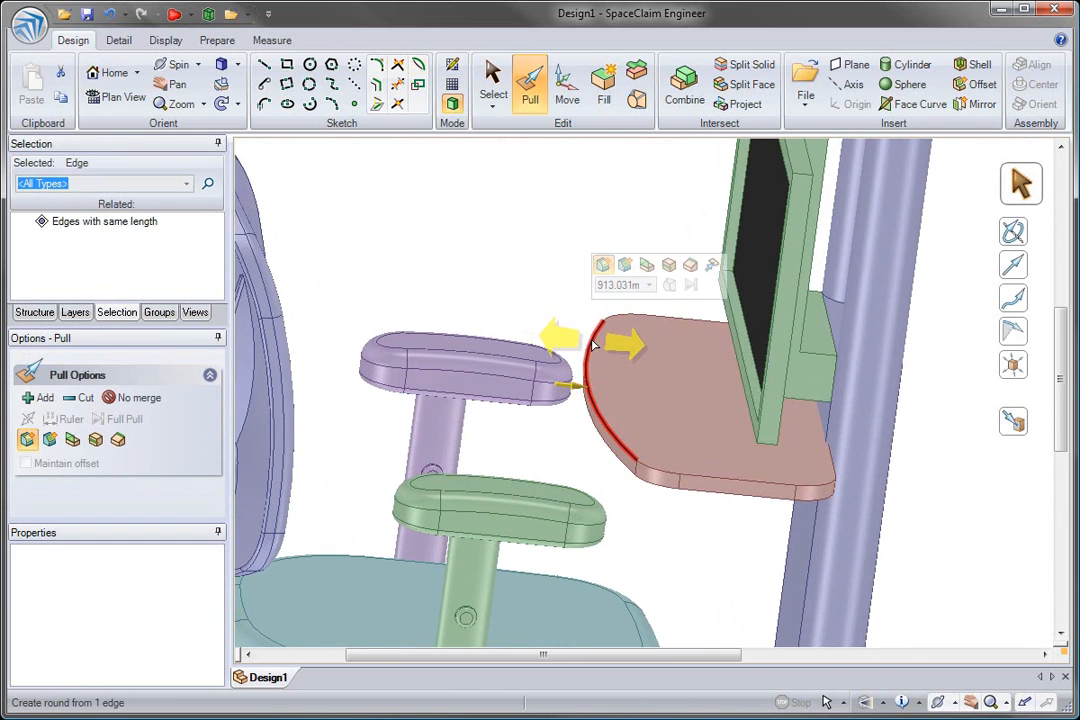
double_click(615, 325)
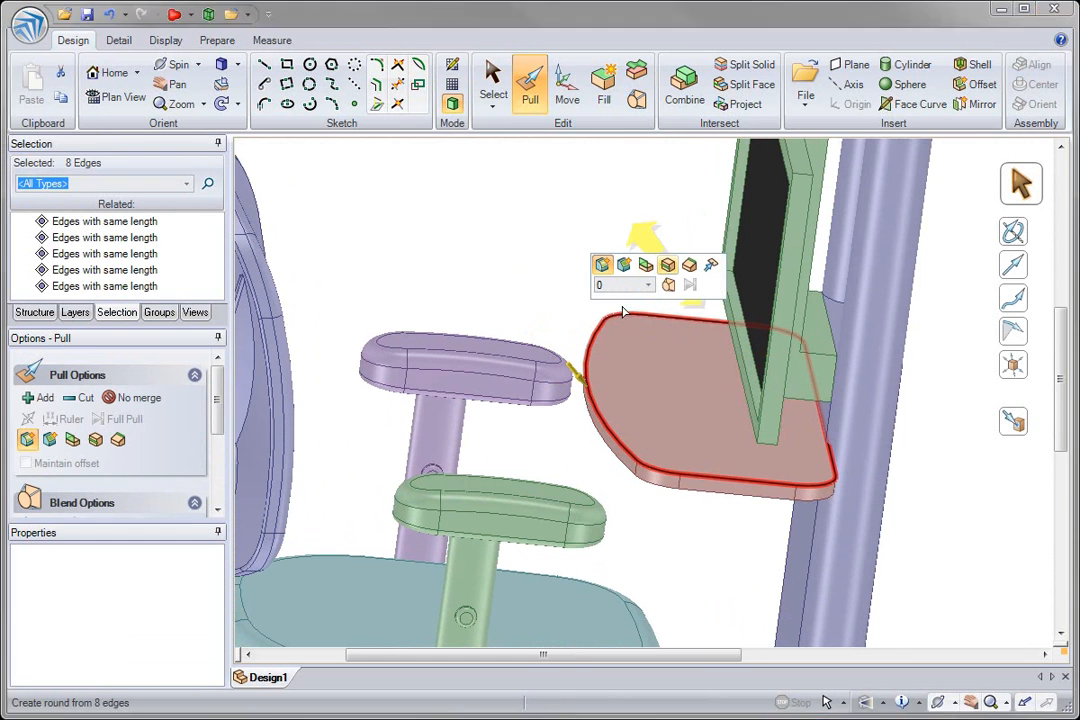
key(ctrl)
drag(563, 332, 576, 330)
click(567, 88)
drag(1020, 450, 1030, 425)
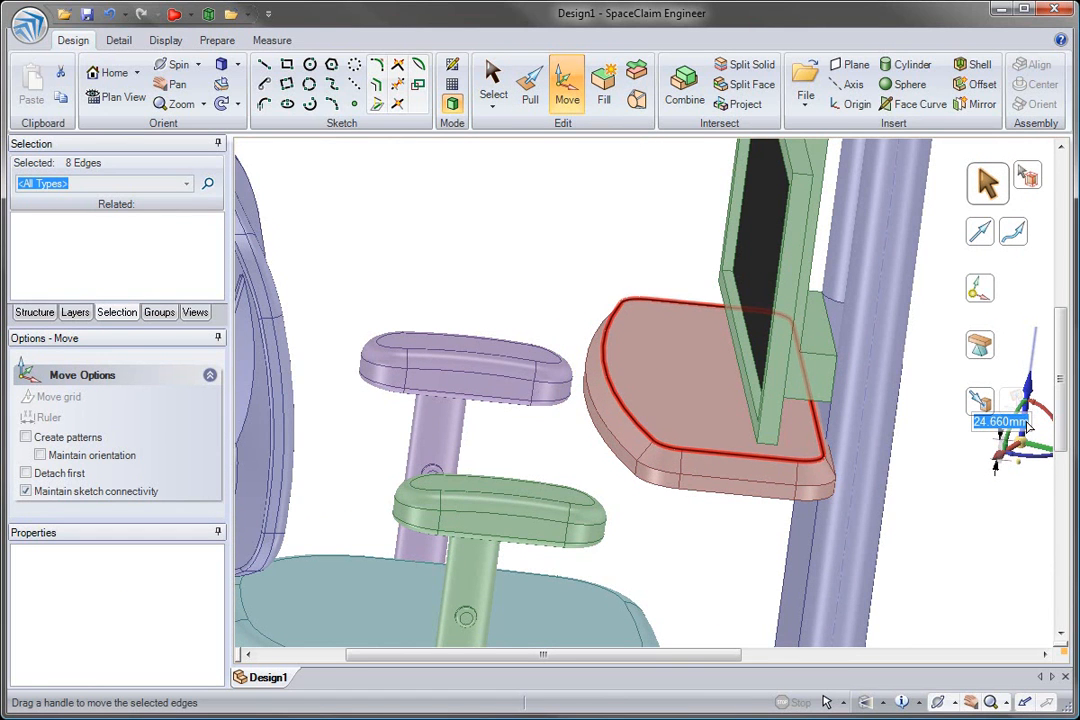
click(504, 260)
Round the tray's inner and outer rim edge loops with a radius of about 16 mm.
click(528, 95)
double_click(592, 348)
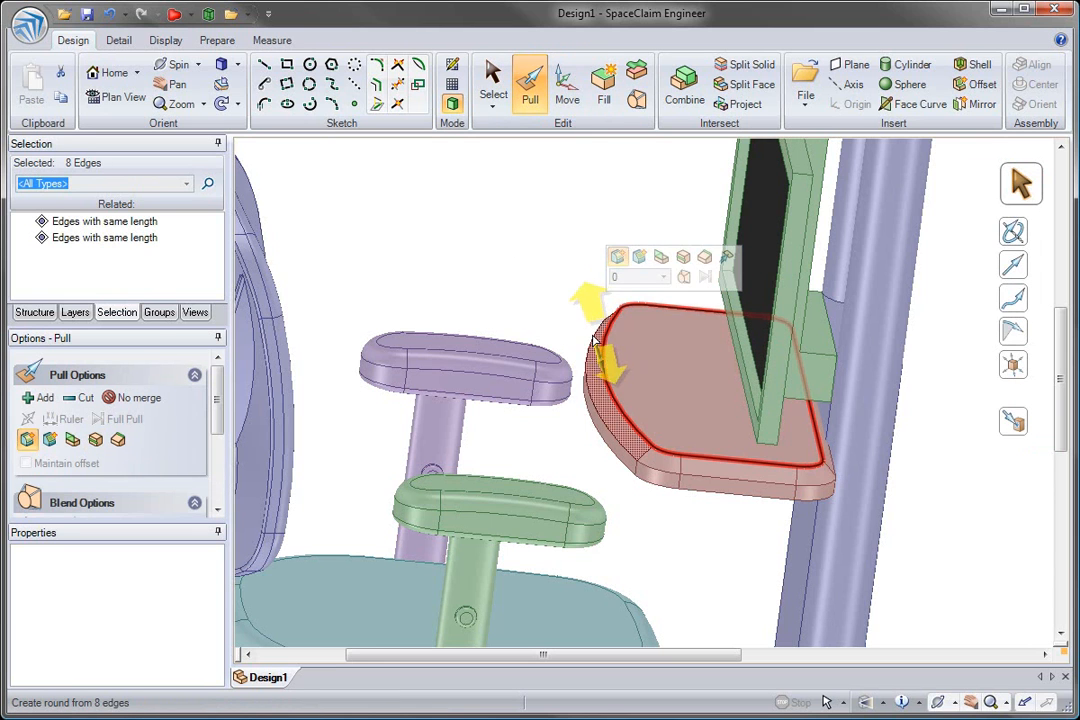
drag(536, 340, 542, 352)
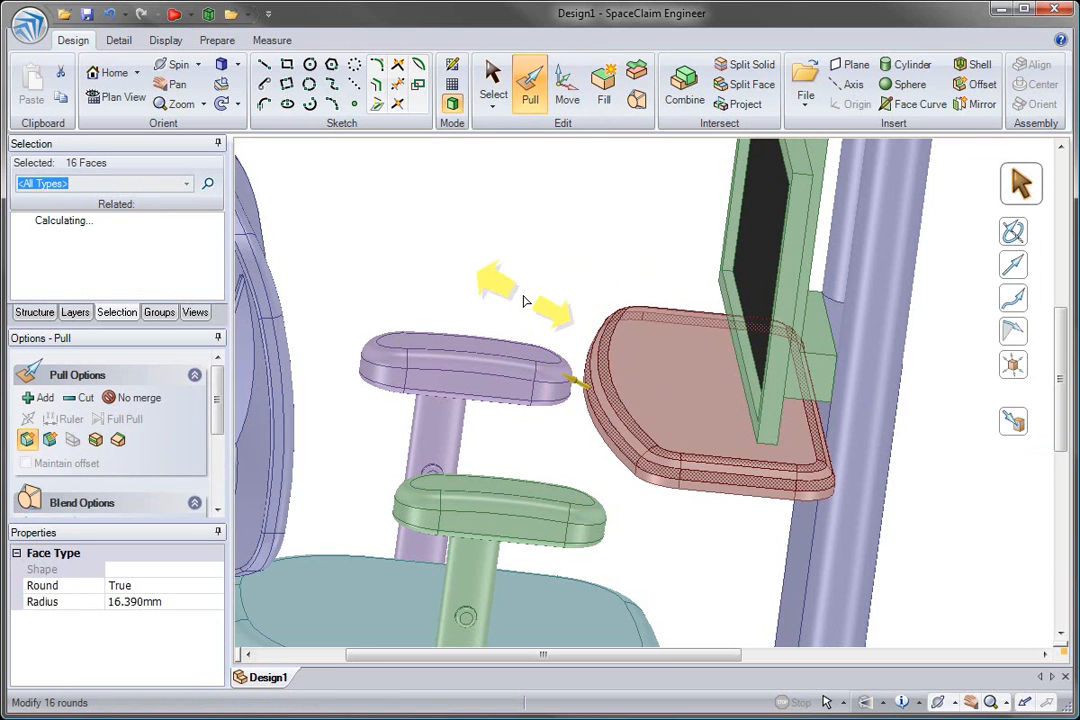
click(526, 301)
Open the base component, made up of the cylinder and horizontal beam, in its own window.
ctrl+middle_drag(650, 410, 563, 238)
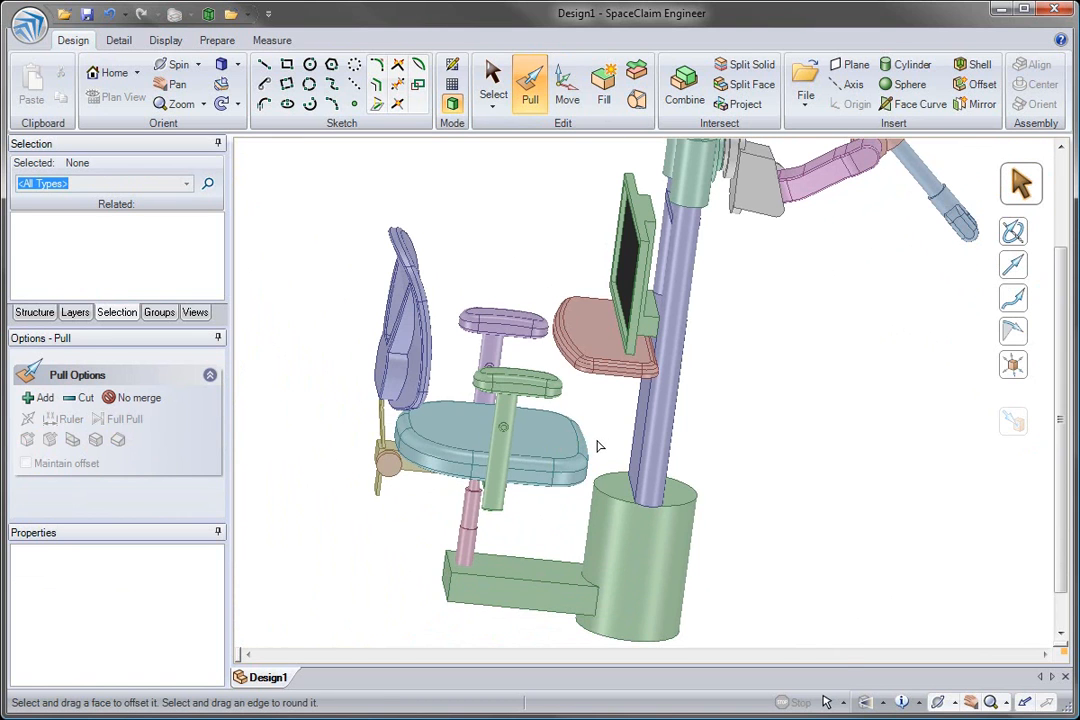
key(s)
click(631, 528)
right_click(631, 528)
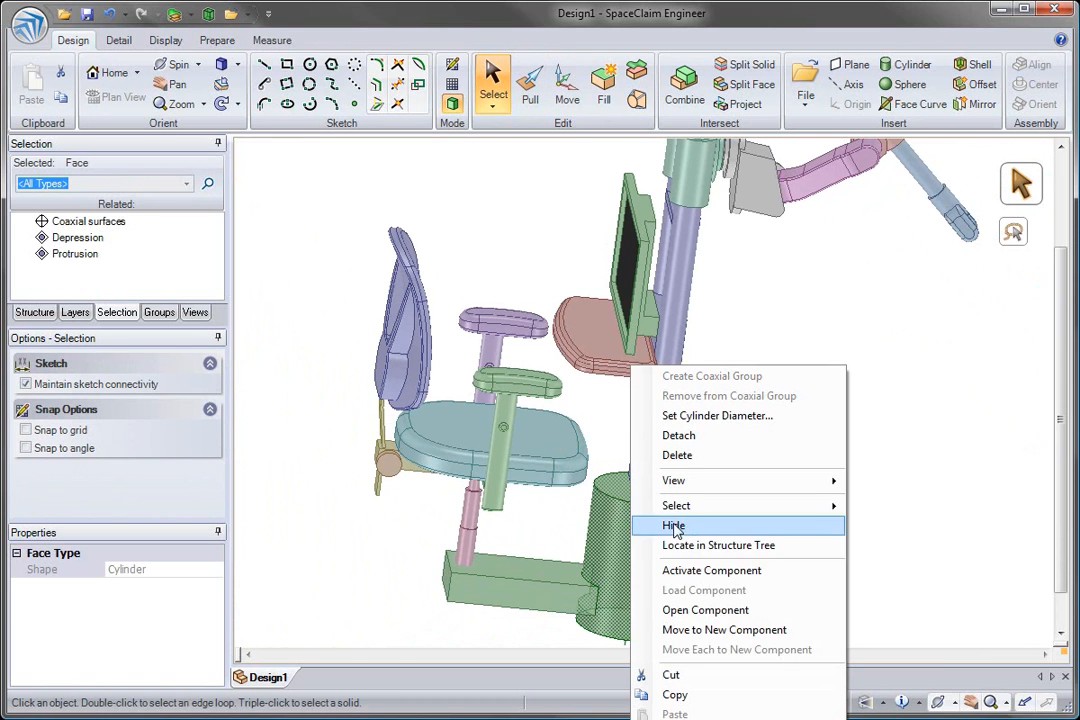
click(705, 610)
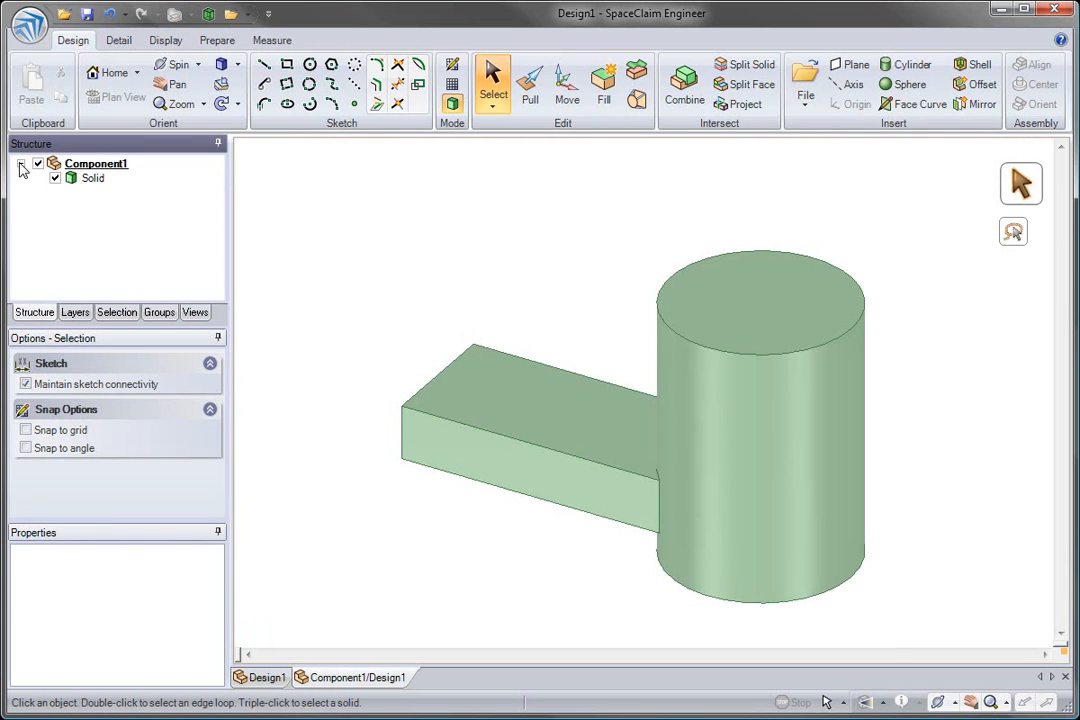
Insert a lengthwise plane through the base using the beam's end face and the cylinder's axis as references.
click(453, 381)
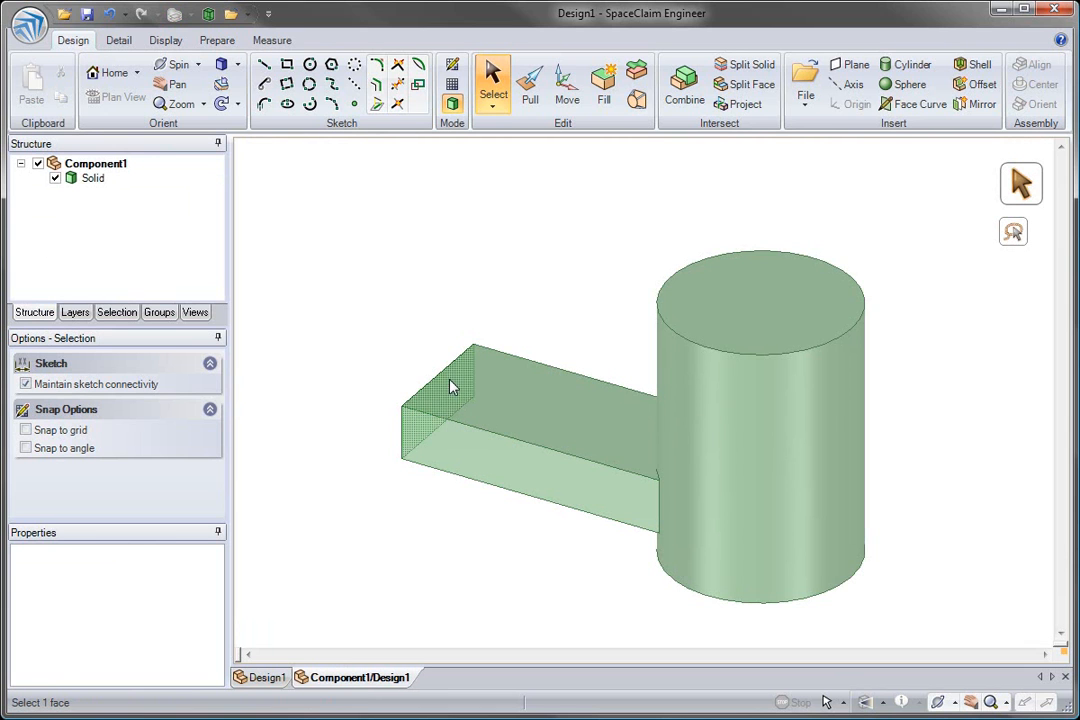
ctrl+click(765, 276)
click(764, 274)
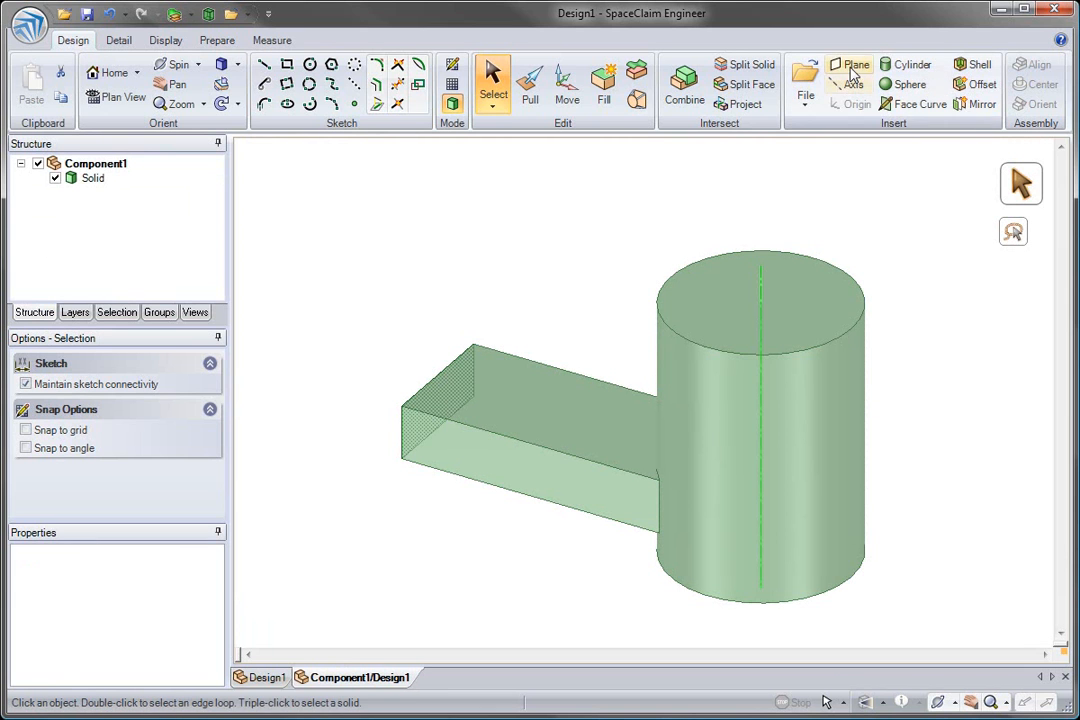
click(852, 66)
Split the base solid into two halves with the plane and delete the plane.
key(i)
click(802, 292)
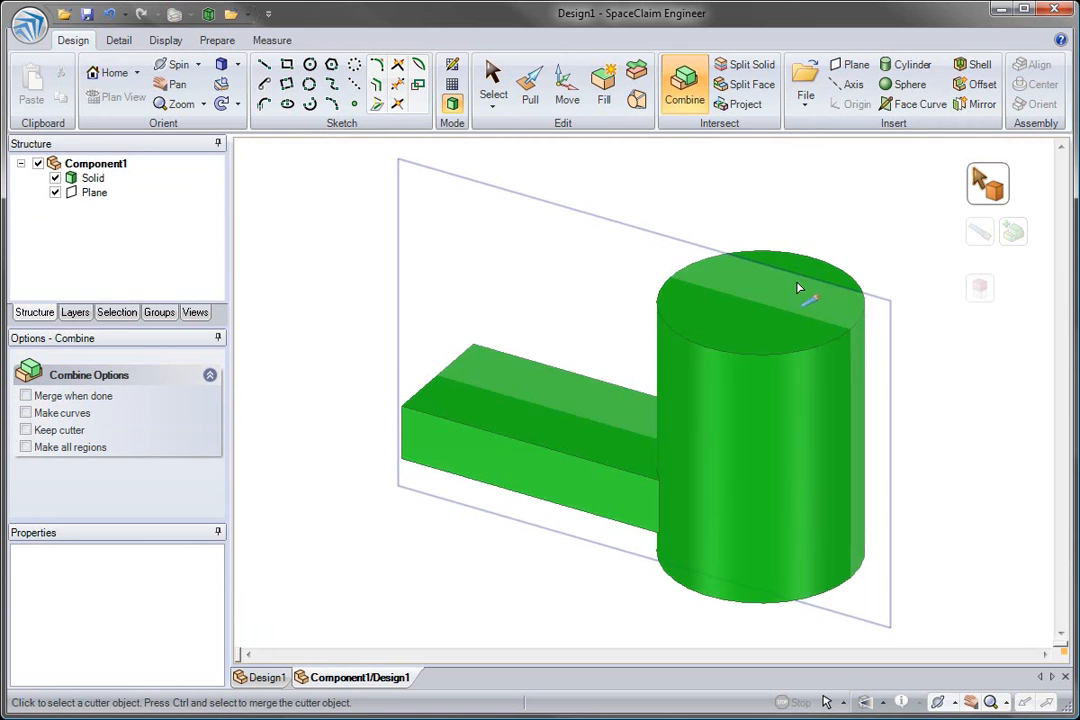
click(803, 281)
key(Escape)
click(685, 241)
key(Delete)
Move the rear half of the base 300 mm away from the front half, perpendicular to the cut.
triple_click(764, 299)
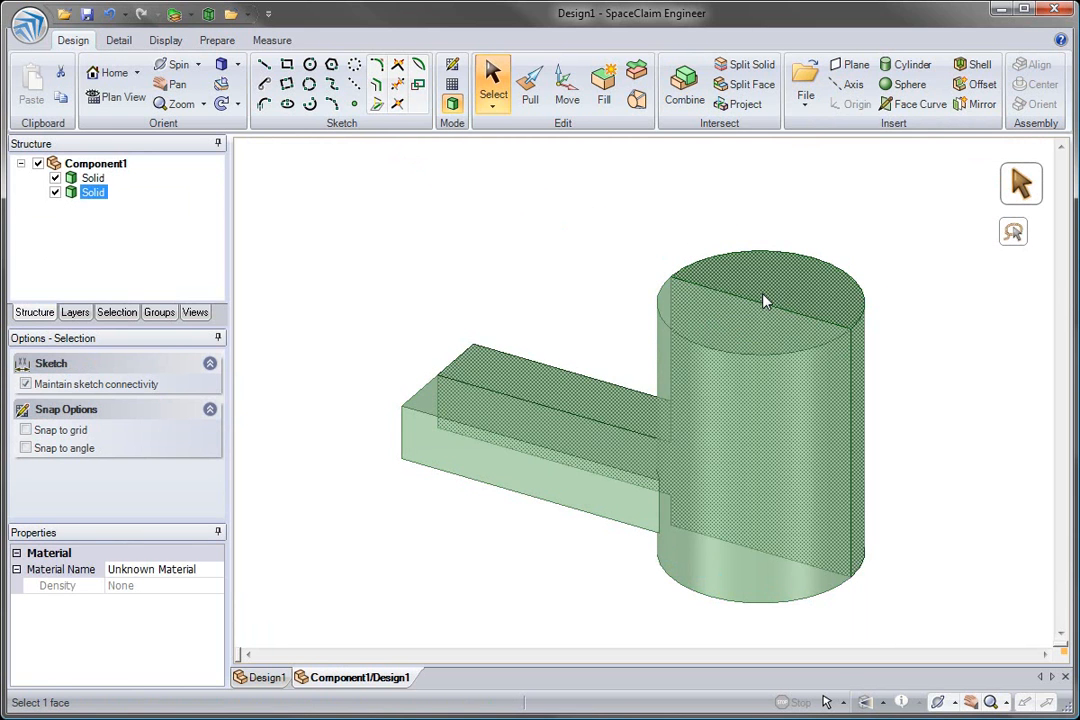
key(m)
drag(645, 395, 722, 335)
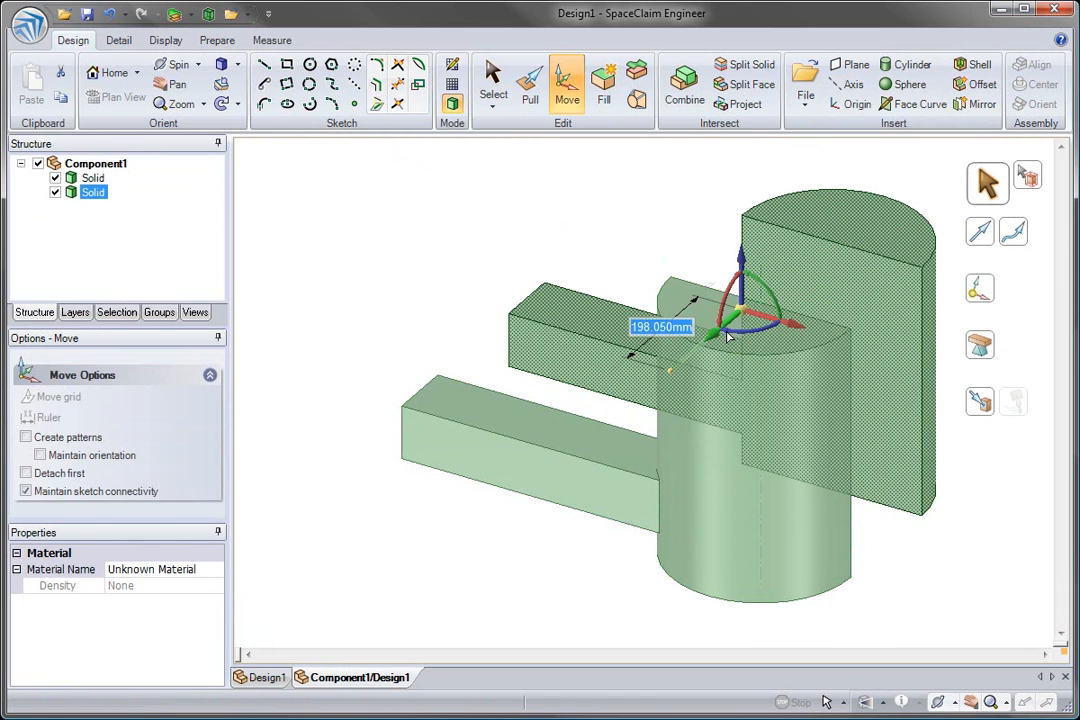
text(300)
key(Return)
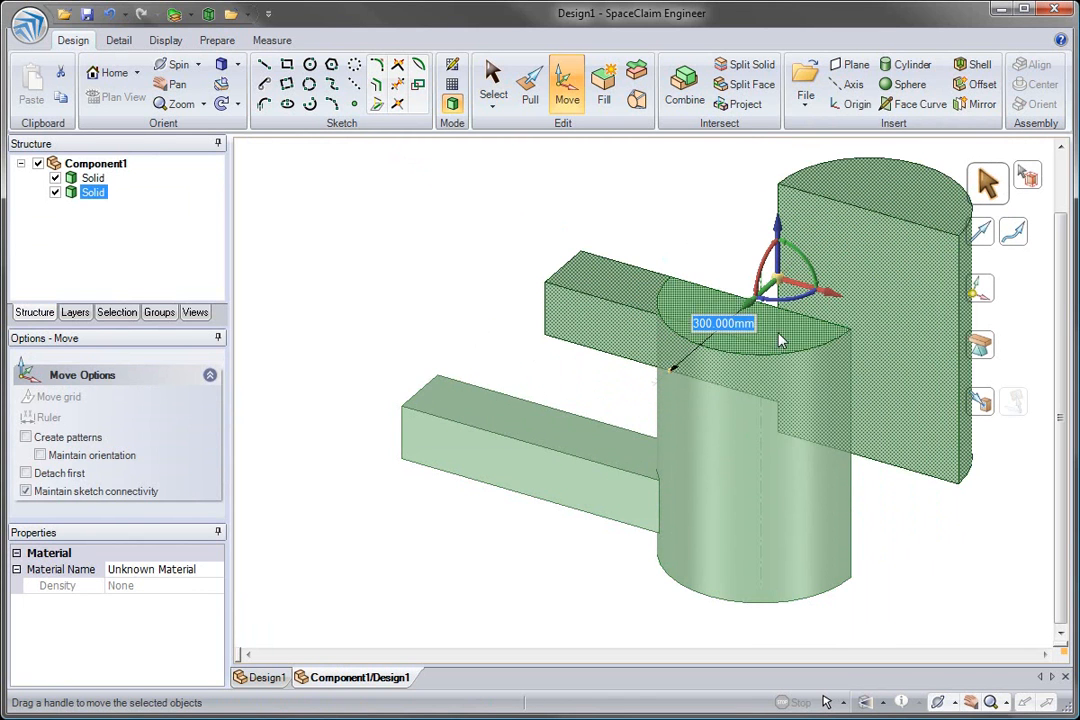
Move the front half of the base 300 mm forward, away from the rear half and perpendicular to the cut.
triple_click(764, 343)
drag(594, 449, 555, 482)
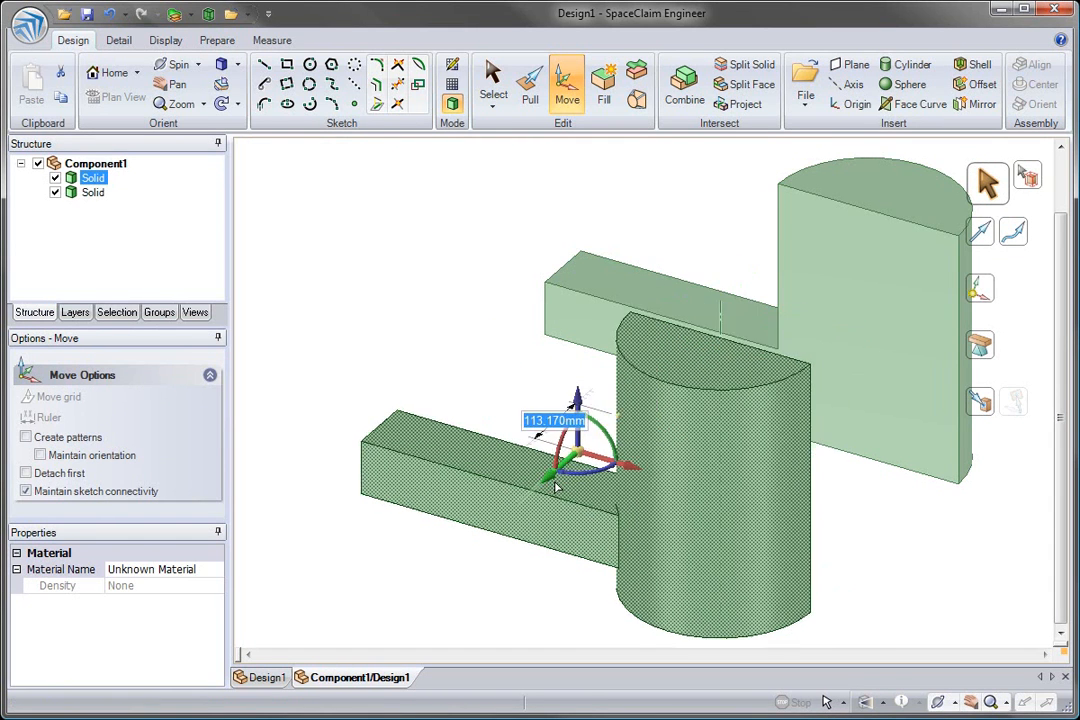
text(300)
key(Return)
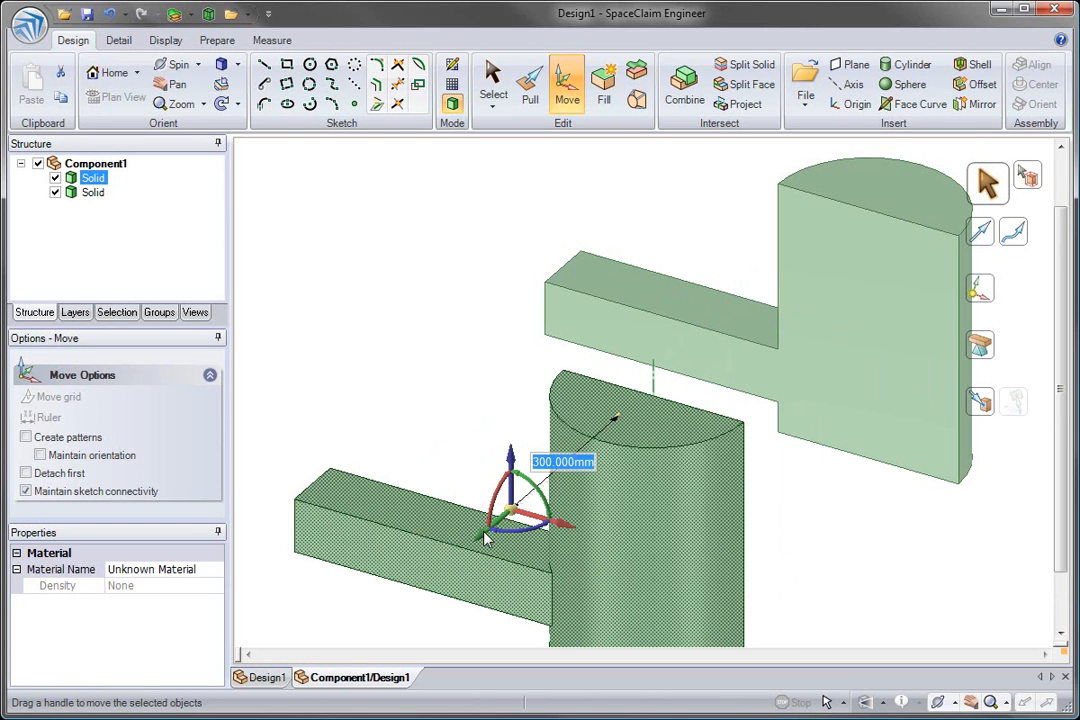
Copy the rear half's cut face as a surface 300 mm towards the front half.
click(824, 400)
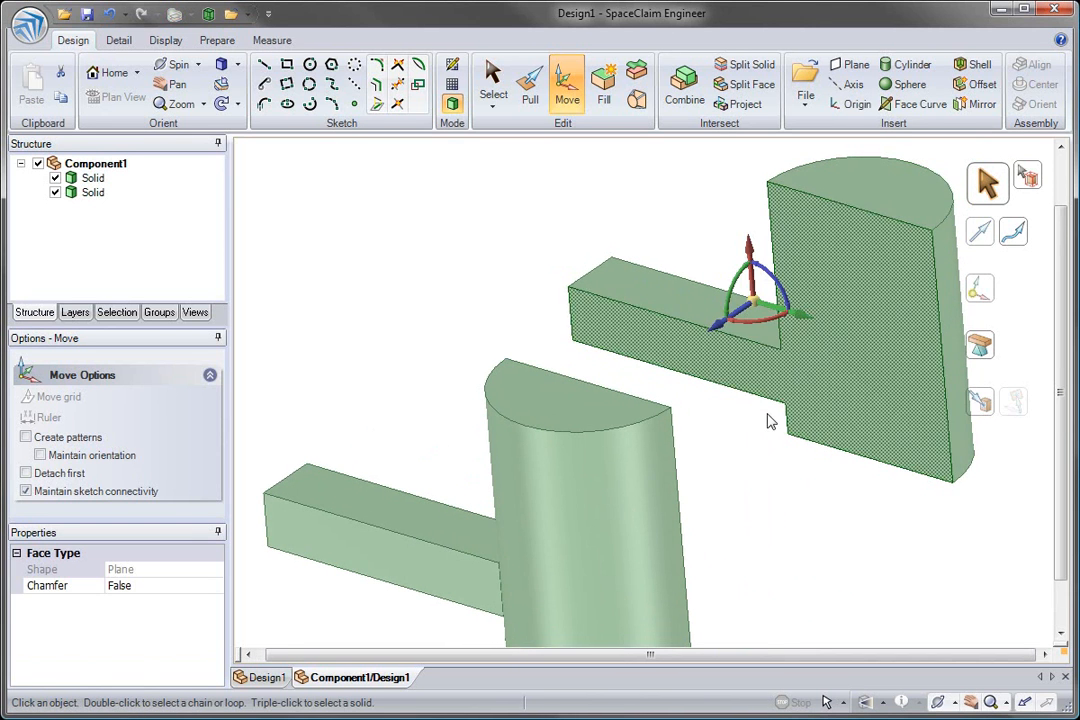
ctrl+drag(718, 327, 650, 370)
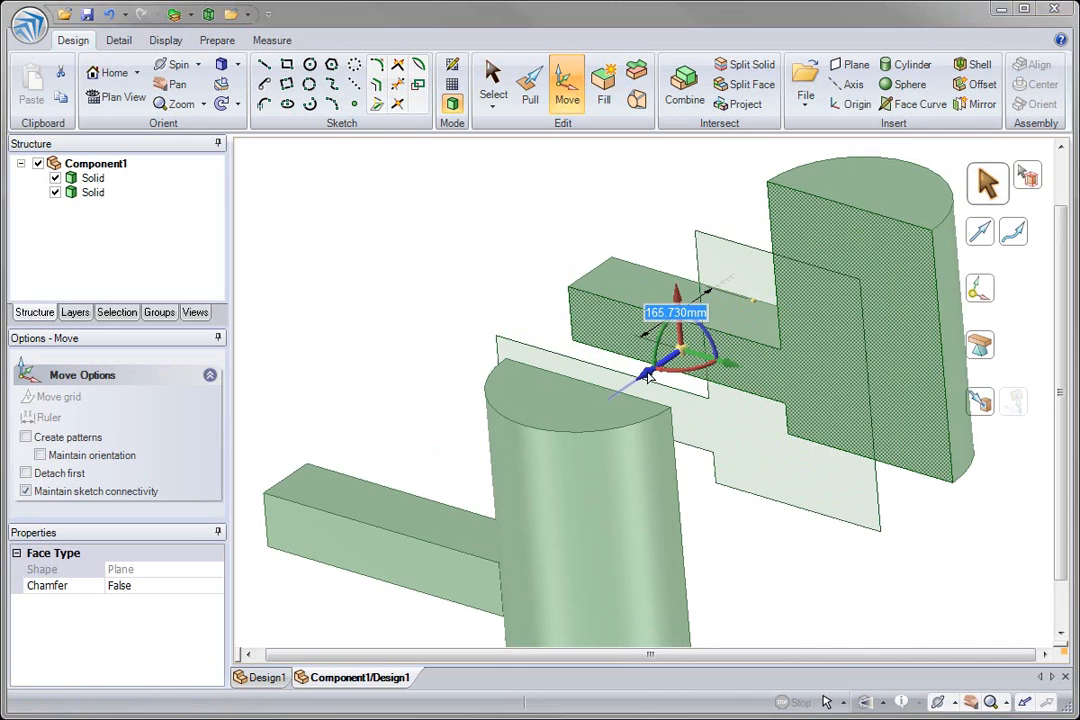
text(300)
key(Return)
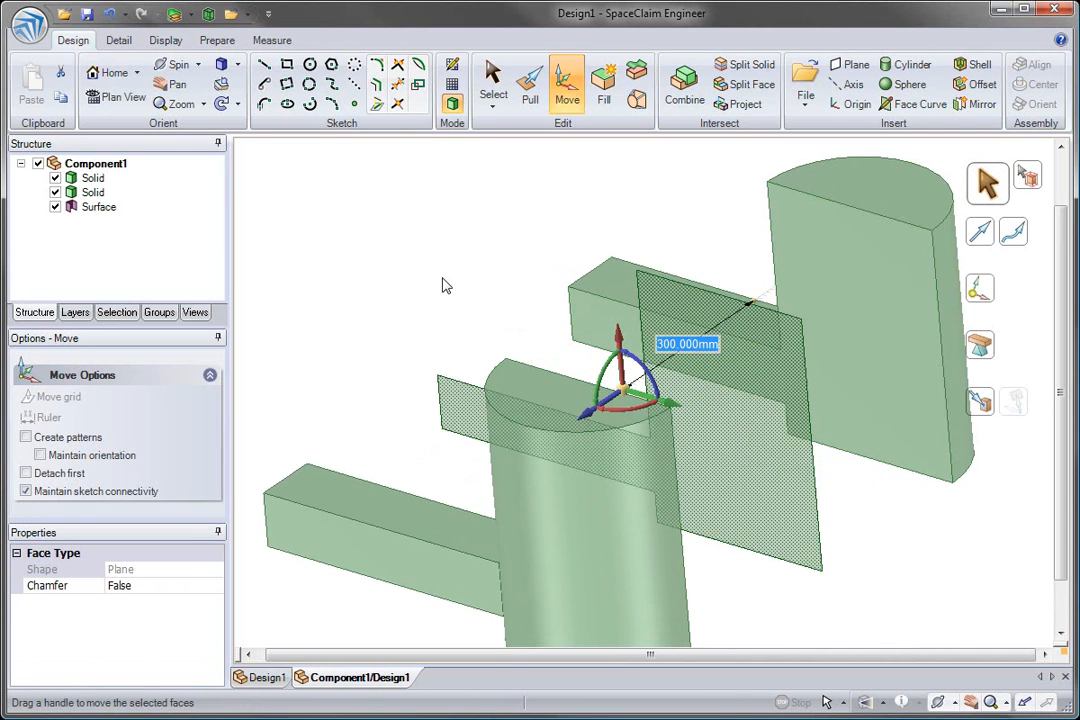
Extend the copied surface's outer vertical edge about 223 mm outward and shift its inner vertical edge in the same direction.
click(530, 92)
click(795, 414)
click(810, 429)
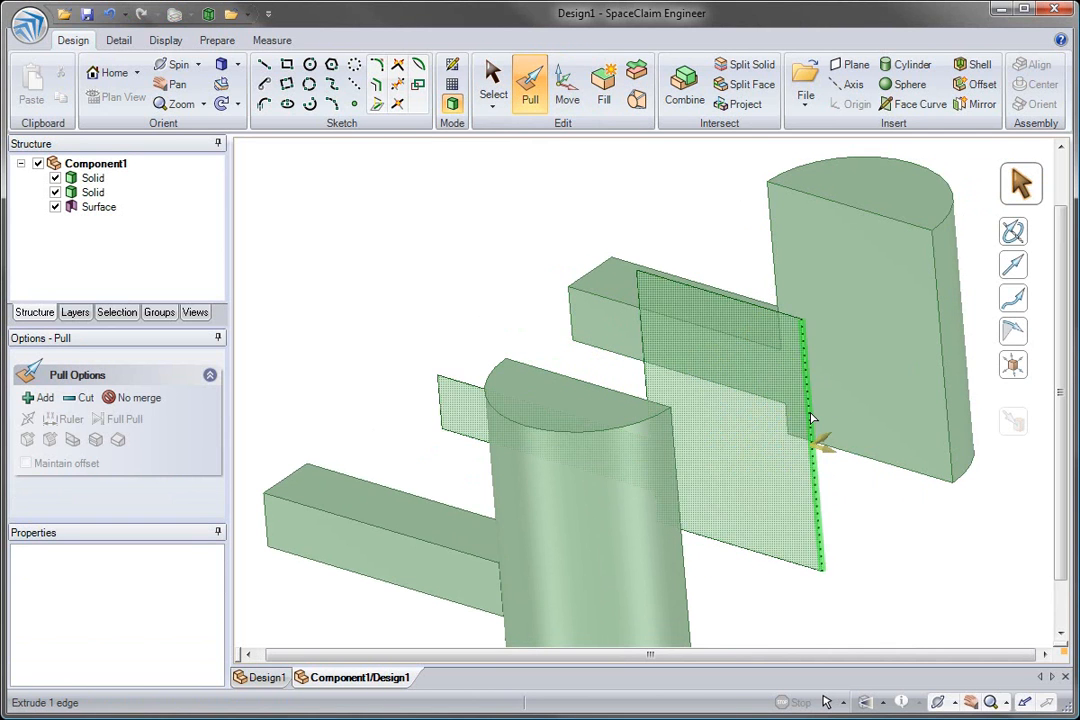
drag(797, 422, 940, 444)
click(700, 378)
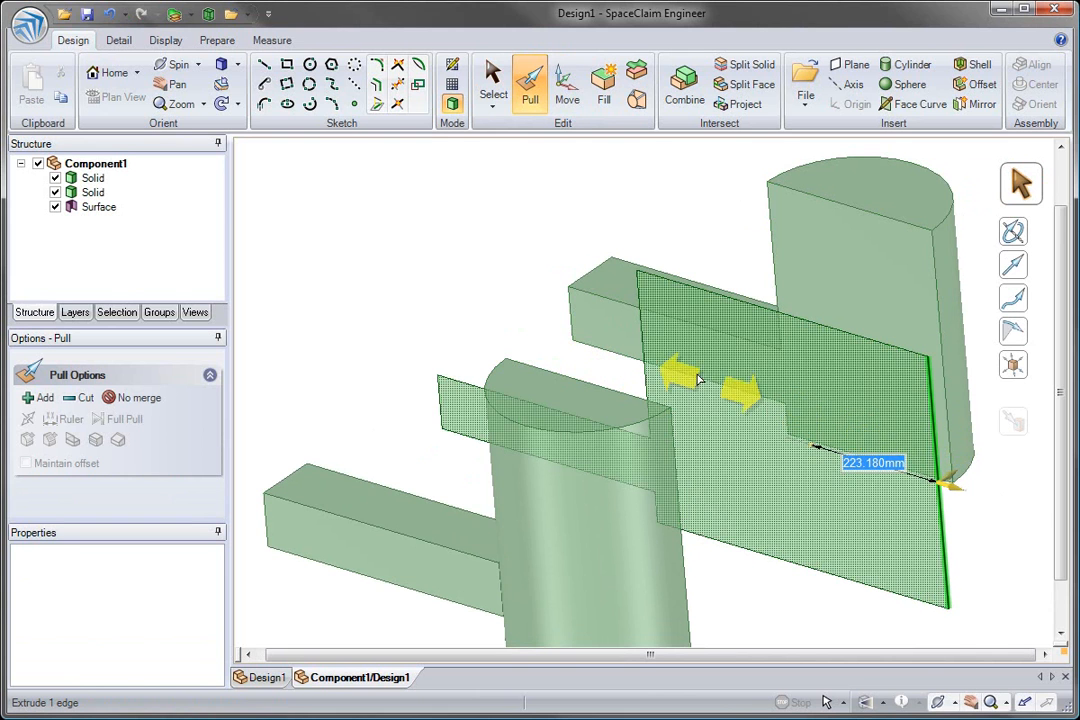
click(643, 360)
mouse_move(643, 360)
mouse_down()
mouse_move(745, 402)
mouse_move(714, 414)
mouse_up()
scroll(714, 414, down, 3)
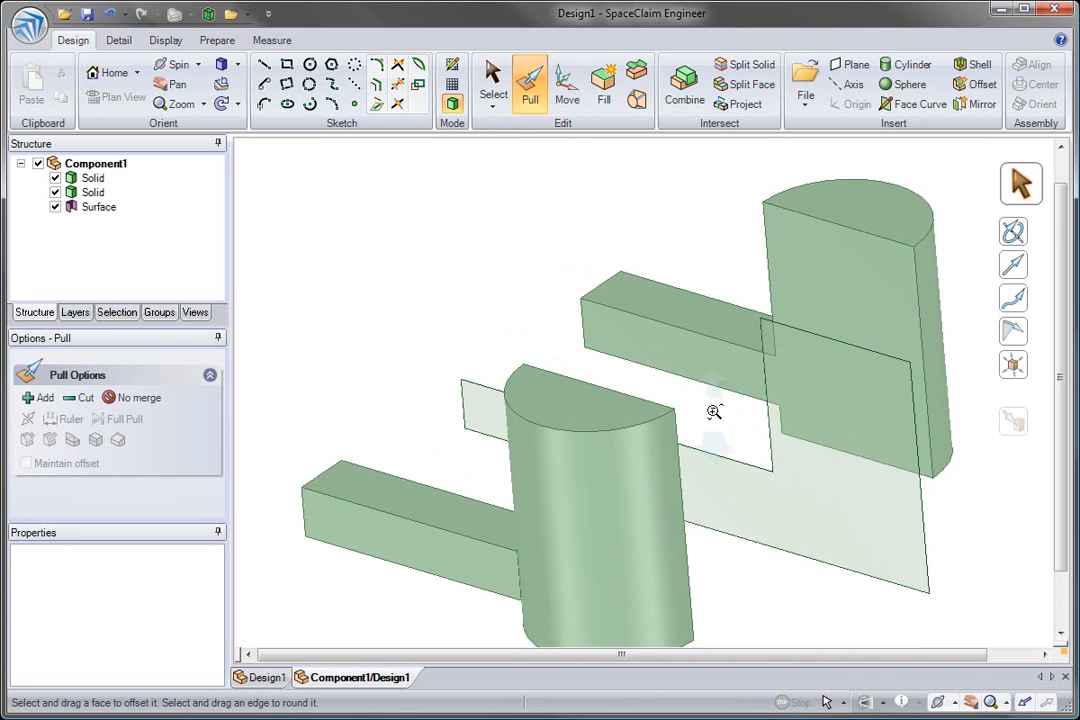
Blend the rear half's cut face, the offset surface and the front half's cut face into one solid.
click(795, 322)
triple_click(663, 457)
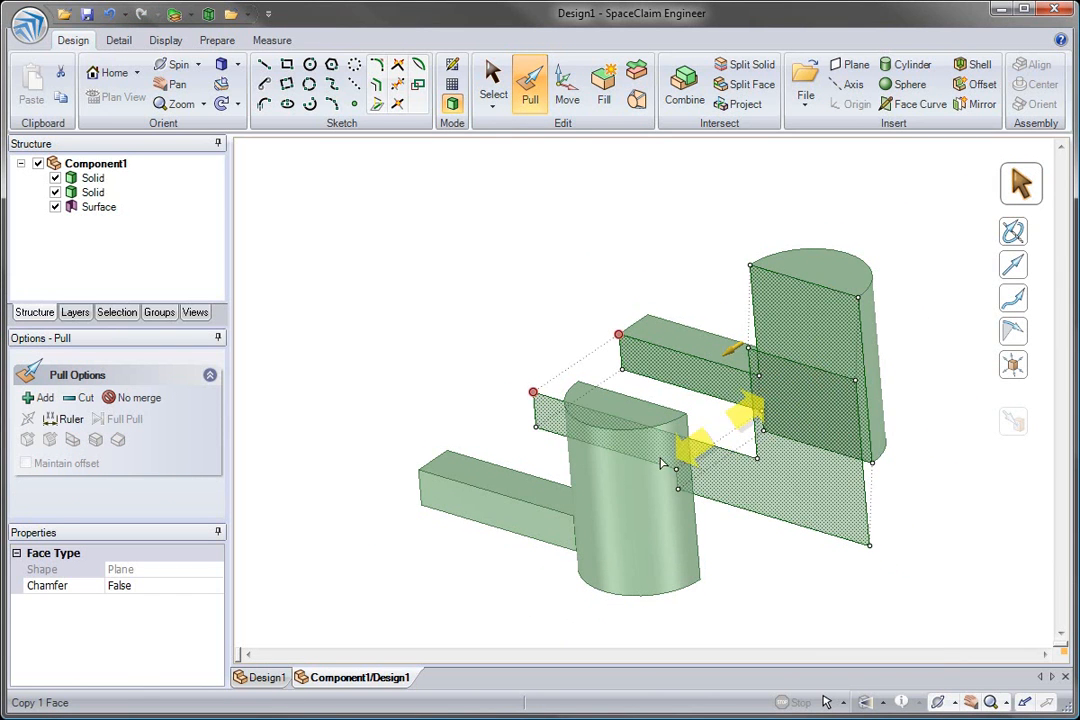
ctrl+click(655, 468)
middle_drag(942, 475, 981, 489)
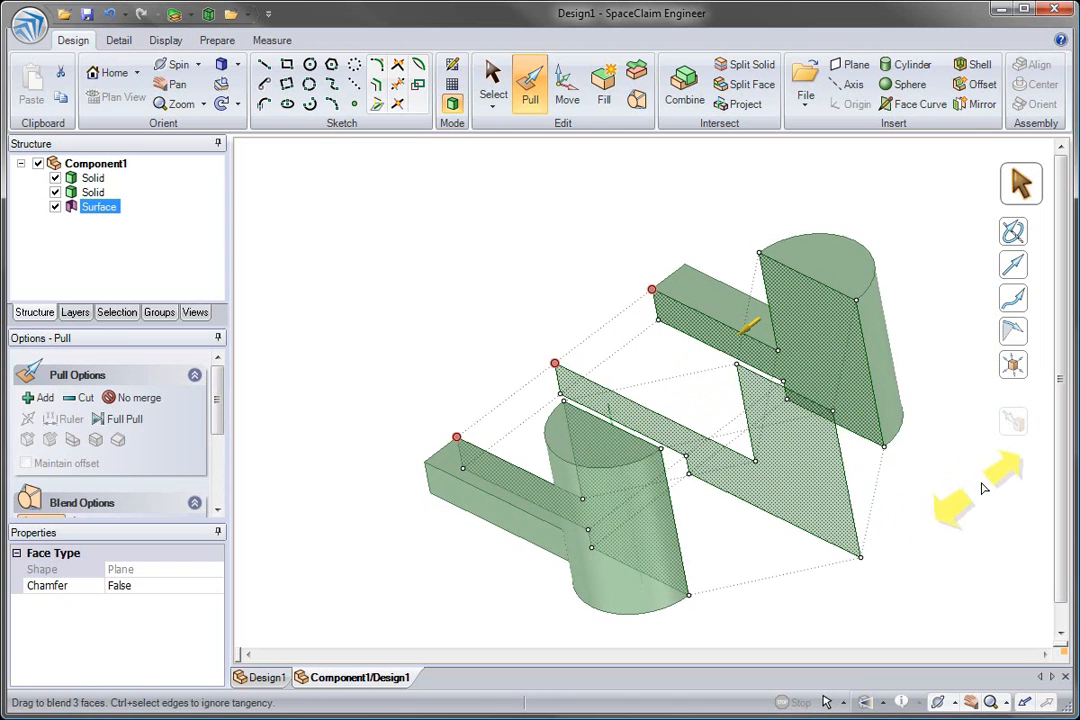
click(930, 540)
Round the two outer vertical edges where the blended side meets the half-cylinders.
click(890, 378)
click(872, 405)
click(668, 495)
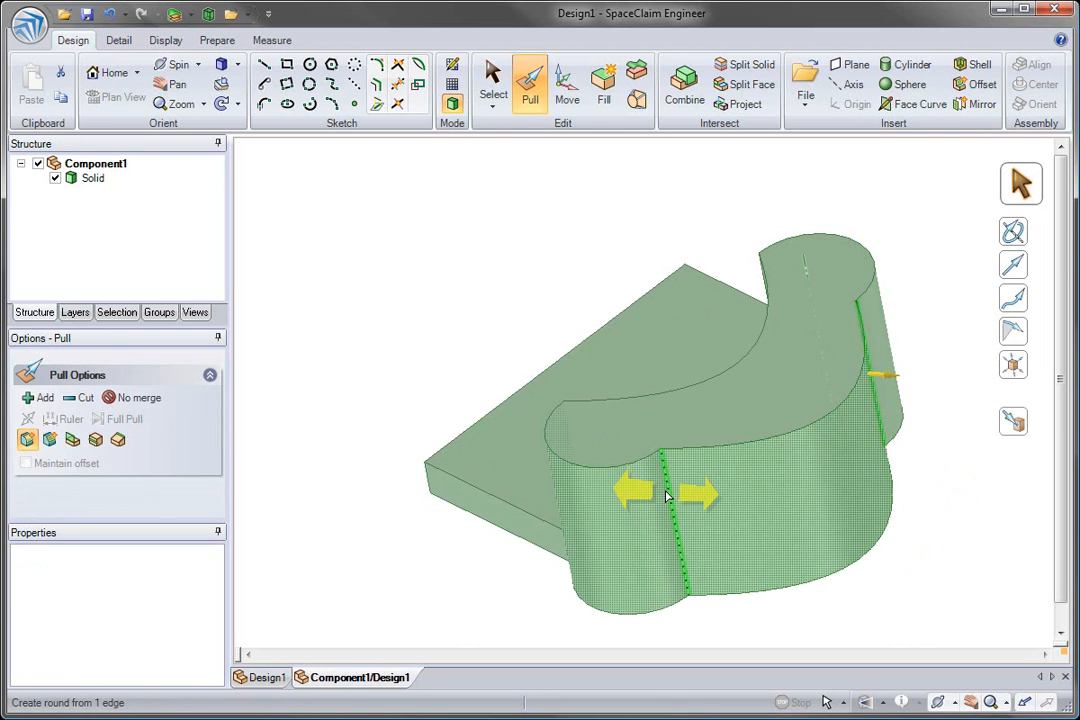
ctrl+click(645, 487)
drag(922, 557, 925, 559)
scroll(603, 552, down, 1)
middle_drag(605, 535, 723, 509)
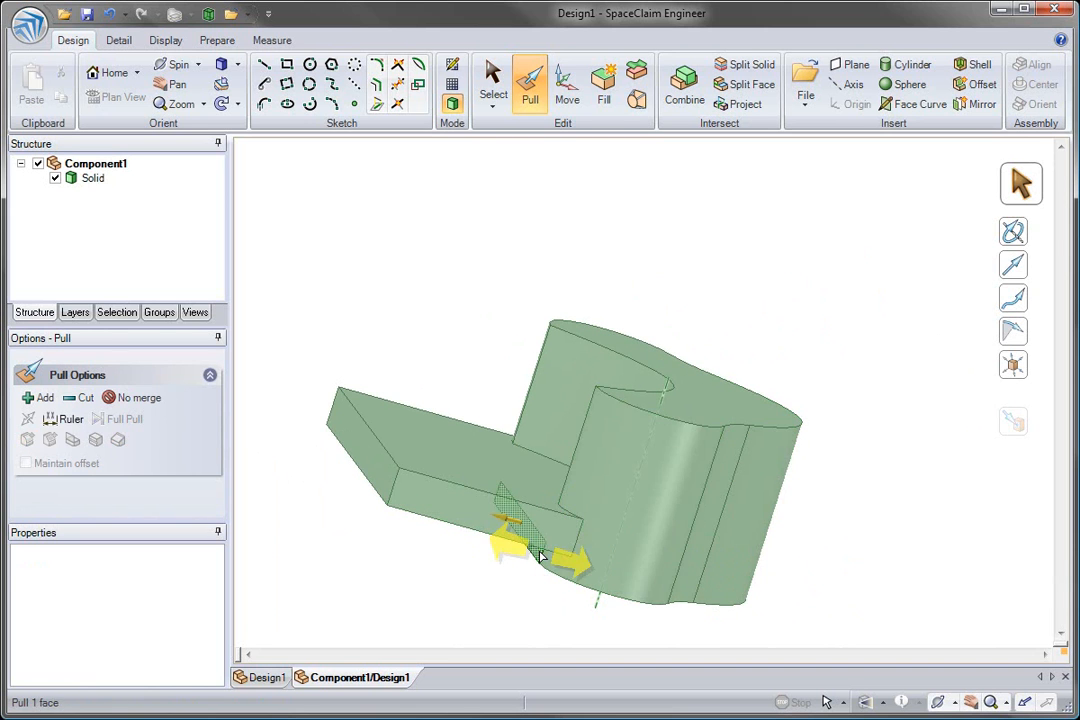
Draft the side faces of the base's raised body by 10° about its top face so it widens downward.
double_click(540, 557)
mouse_move(535, 559)
middle_down()
mouse_move(700, 500)
mouse_move(1010, 355)
middle_up()
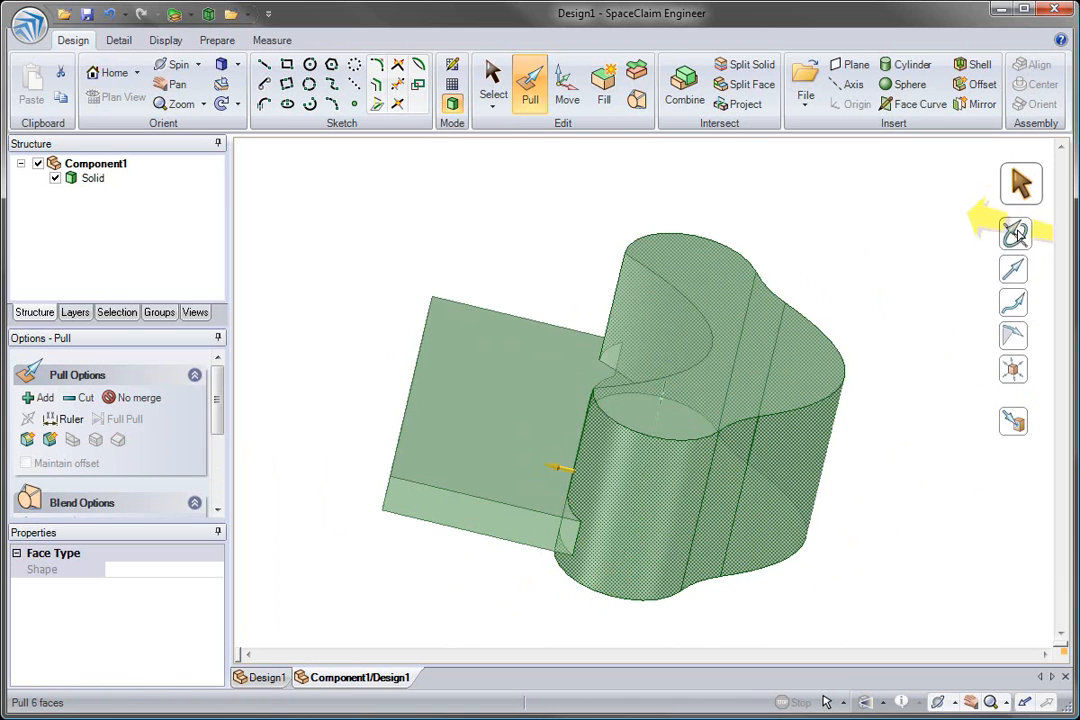
click(755, 338)
drag(907, 329, 926, 298)
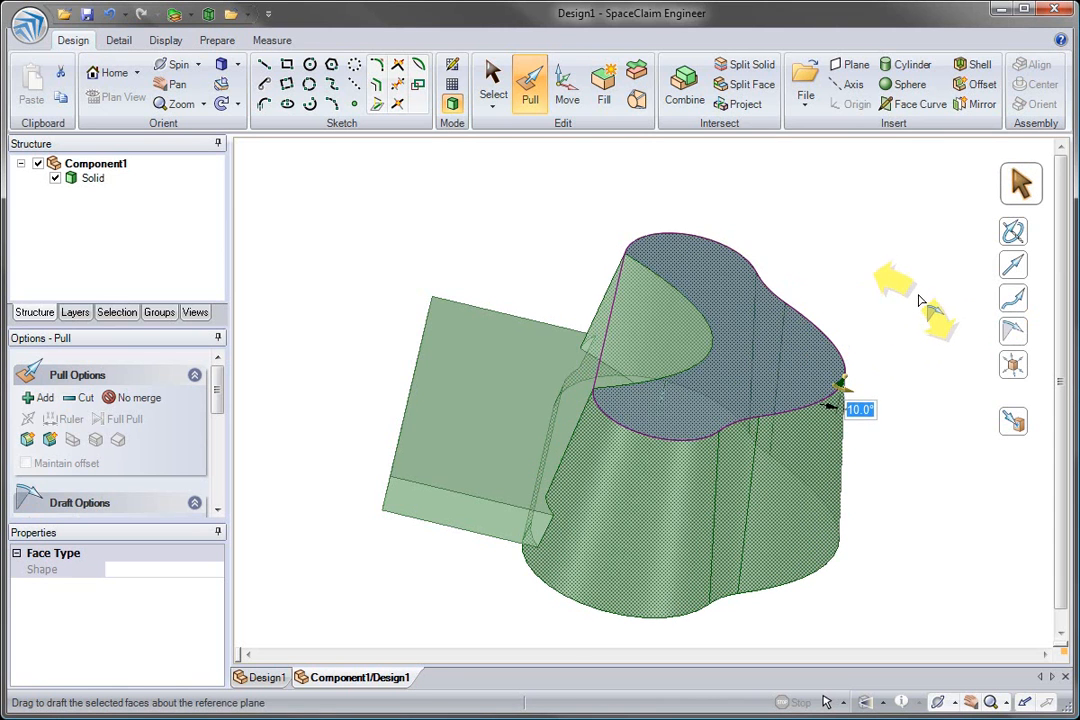
click(778, 251)
Taper the footplate by pivoting the two vertical edges at its free end inward about 134 mm.
middle_drag(419, 397, 405, 404)
drag(405, 404, 380, 406)
click(358, 300)
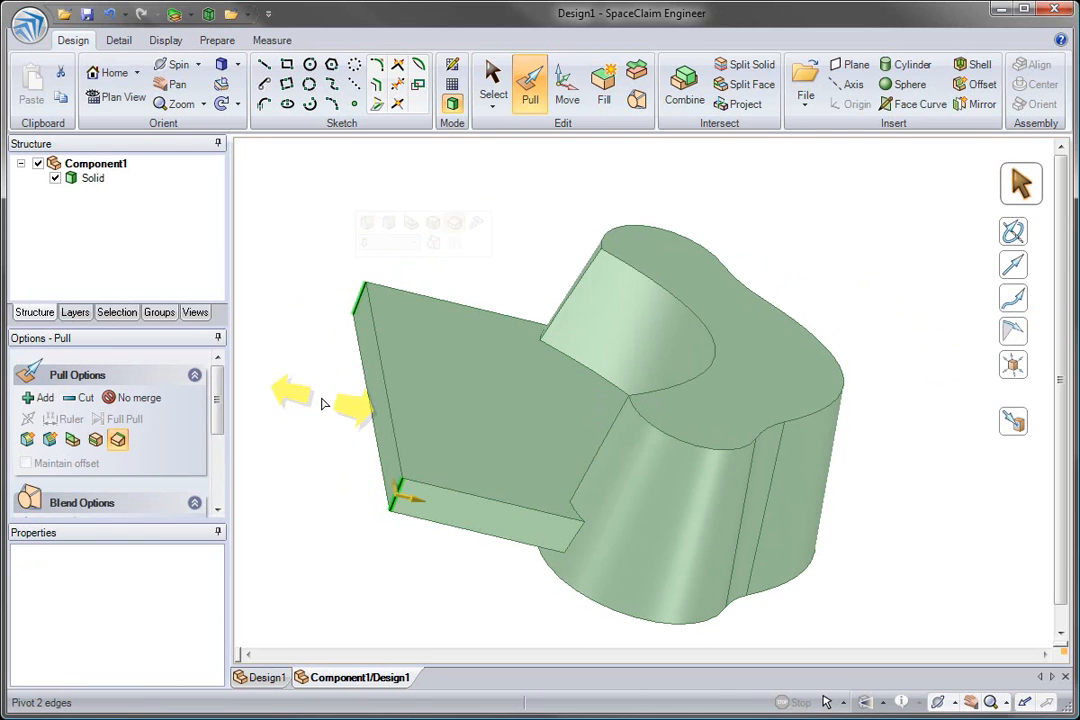
drag(323, 403, 320, 374)
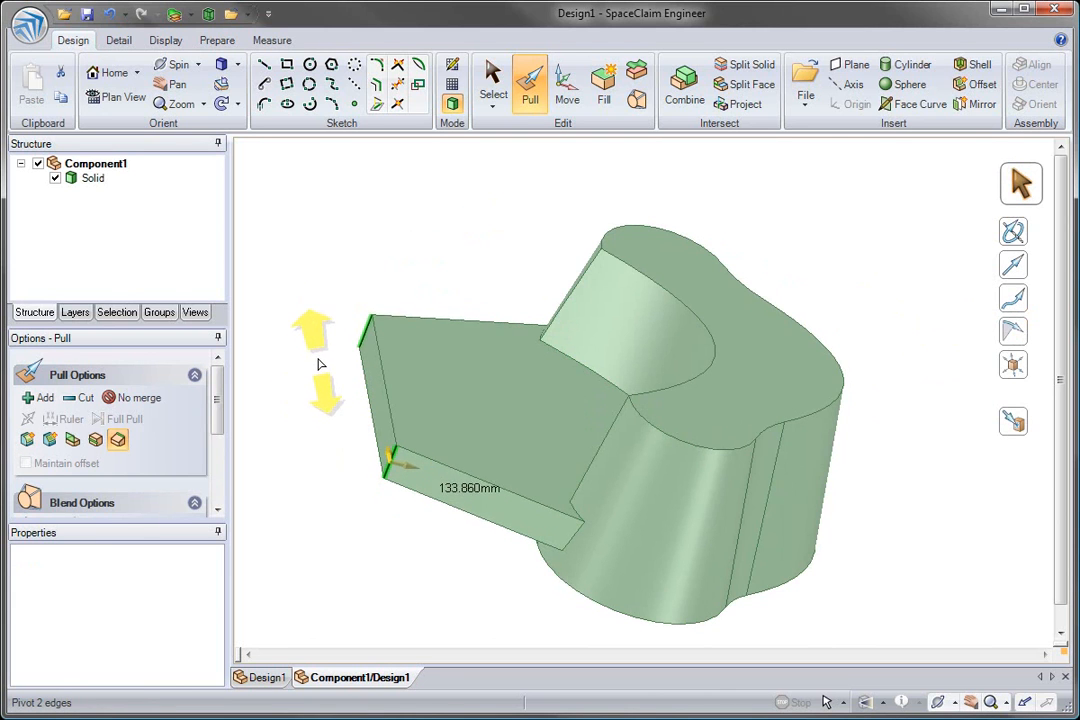
Round the two vertical corner edges at the footplate's free end to give it a curved outline.
click(380, 256)
drag(422, 307, 263, 423)
middle_drag(350, 436, 295, 586)
Return to the full Design1 assembly and move _office_chair and Component1 together horizontally so the posts stand further back on the base.
click(266, 678)
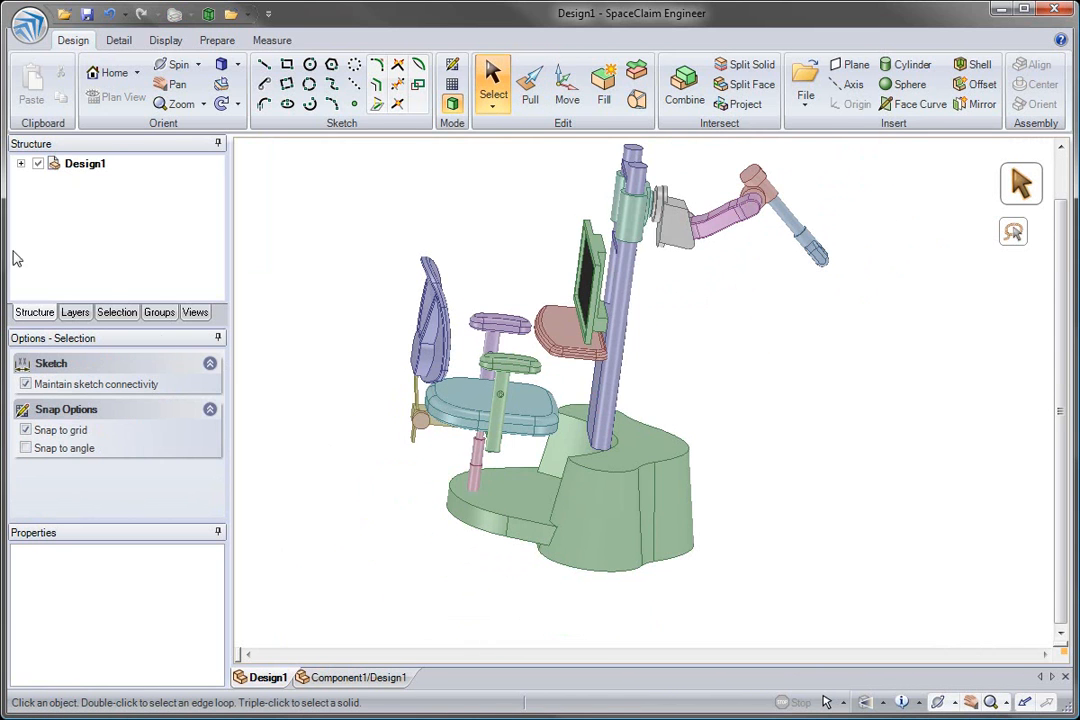
click(22, 164)
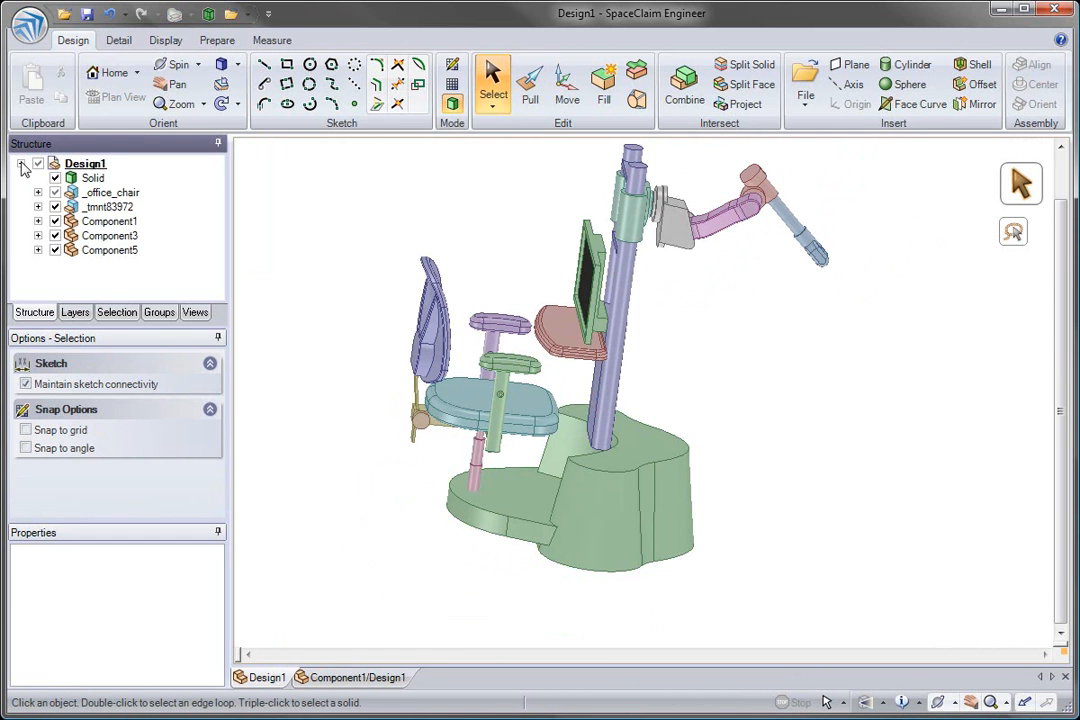
ctrl+click(108, 221)
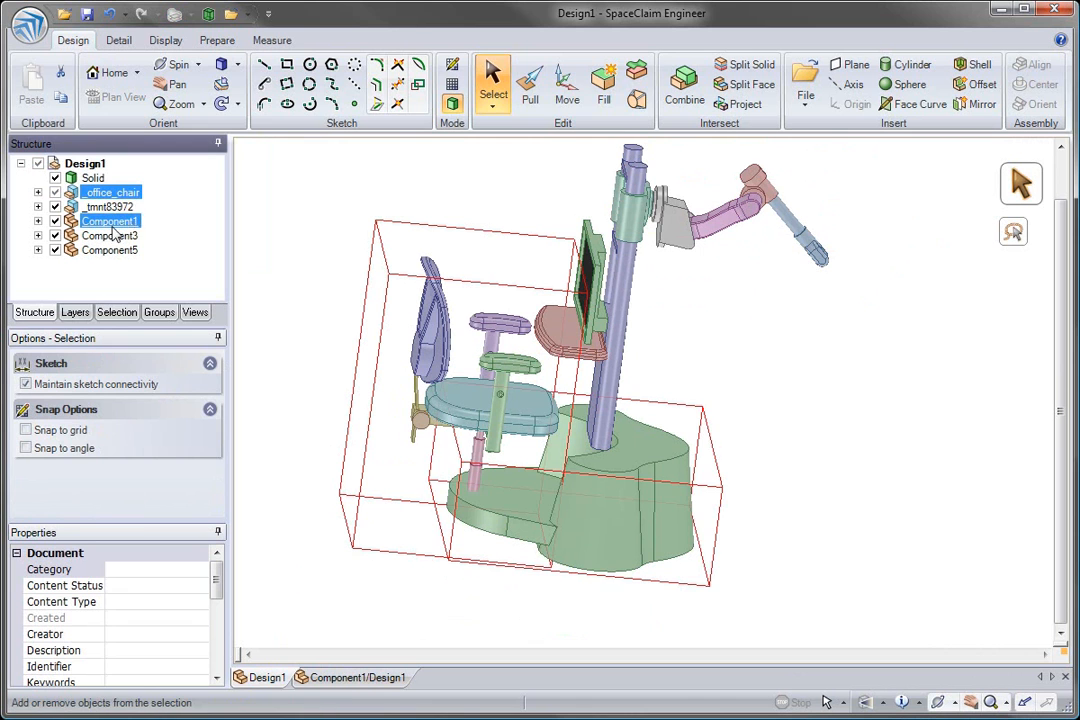
click(566, 92)
drag(508, 402, 460, 395)
click(481, 219)
shift+middle_drag(487, 217, 559, 252)
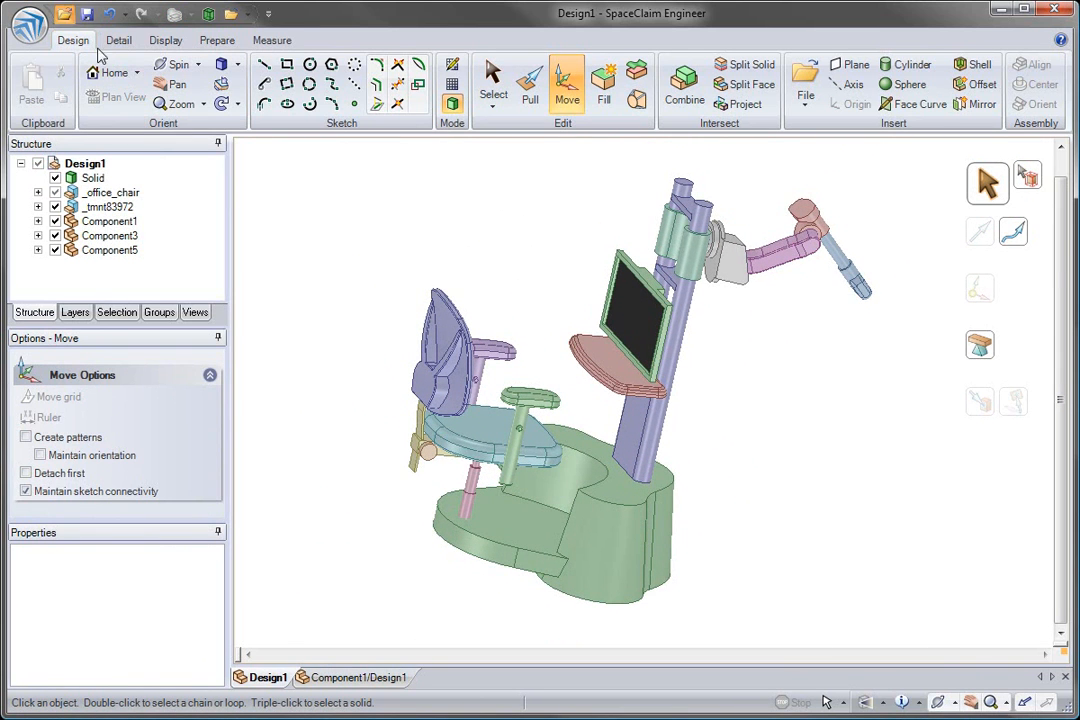
Open the SpaceClaim file Final_dimensioned_cart.8 containing the finished cart with the seated ergonomic model.
click(440, 436)
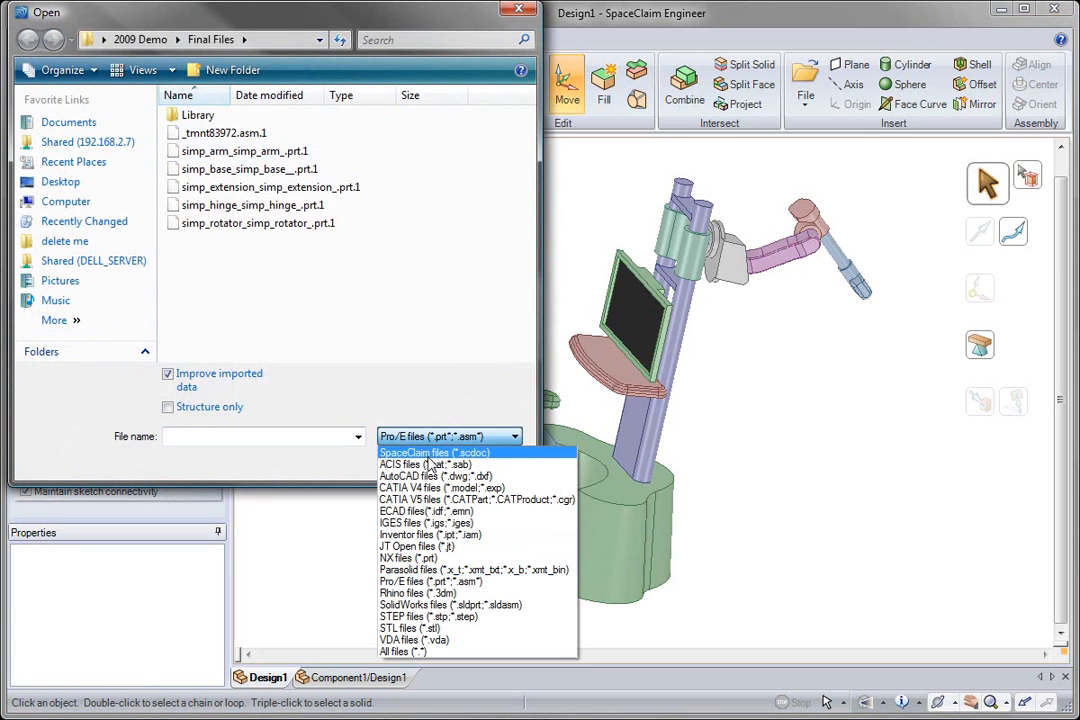
click(432, 453)
double_click(285, 171)
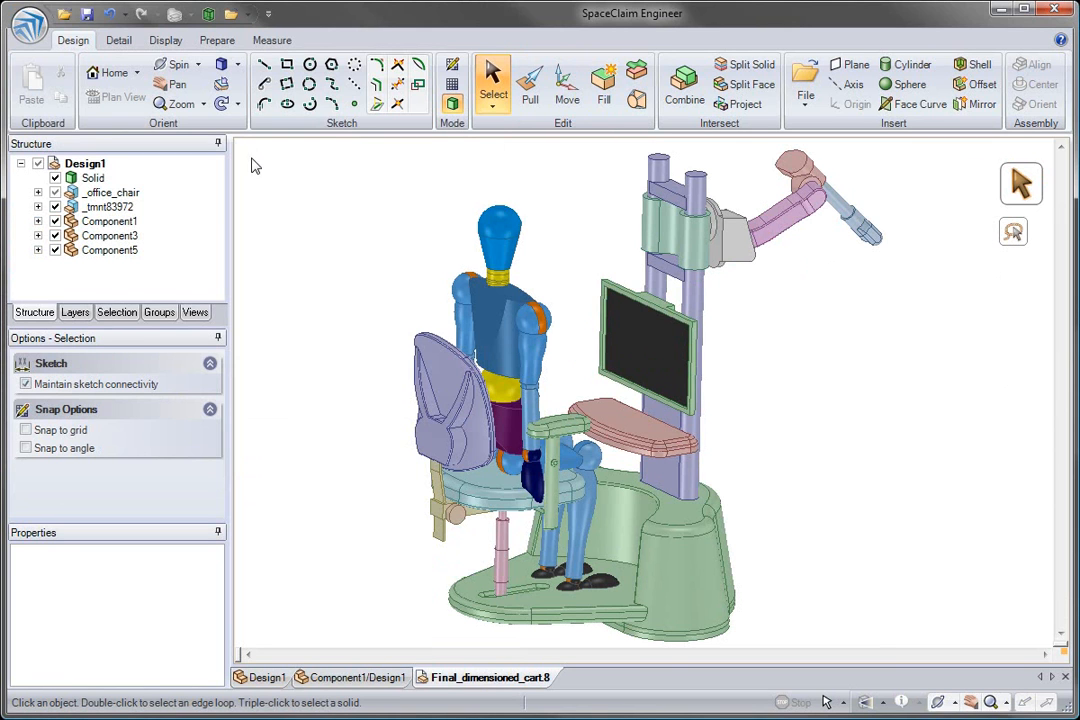
middle_drag(289, 246, 277, 230)
Assign the material Quadrant EPP HDPE - High Density Polyethylene to the base solid.
click(655, 560)
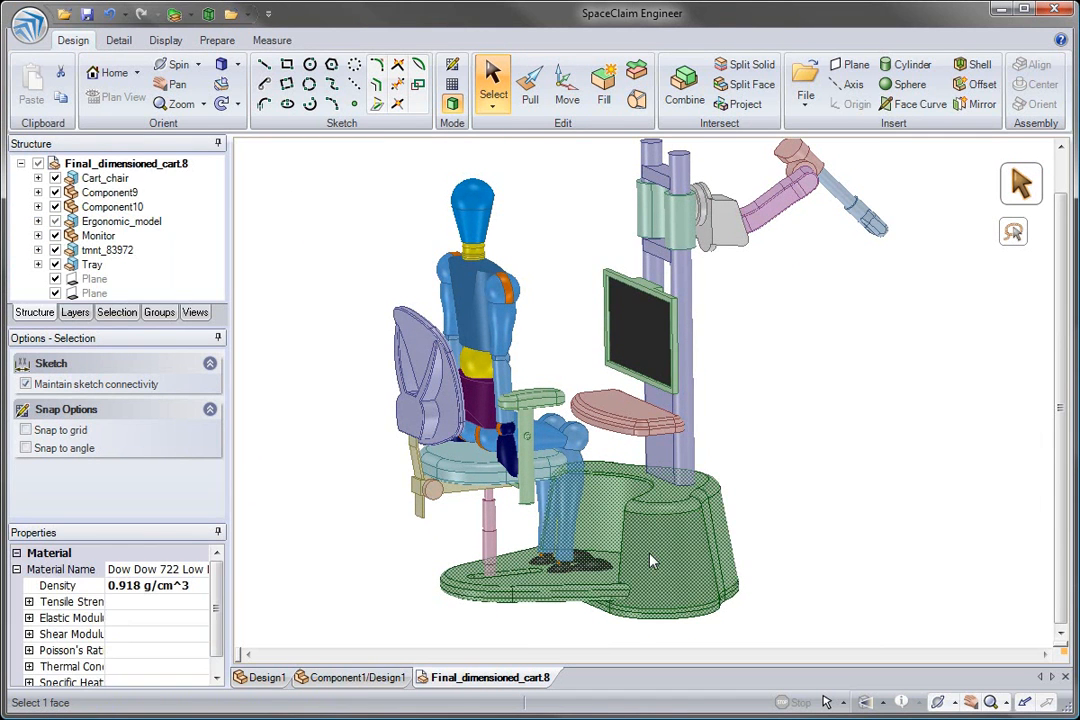
click(201, 573)
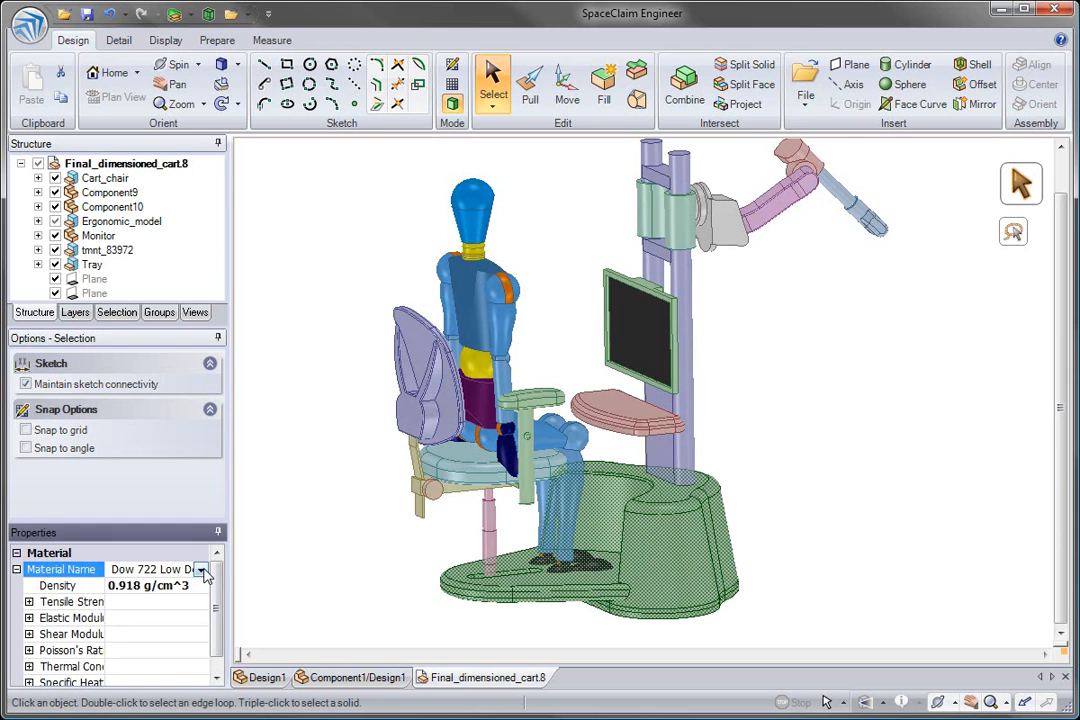
click(201, 570)
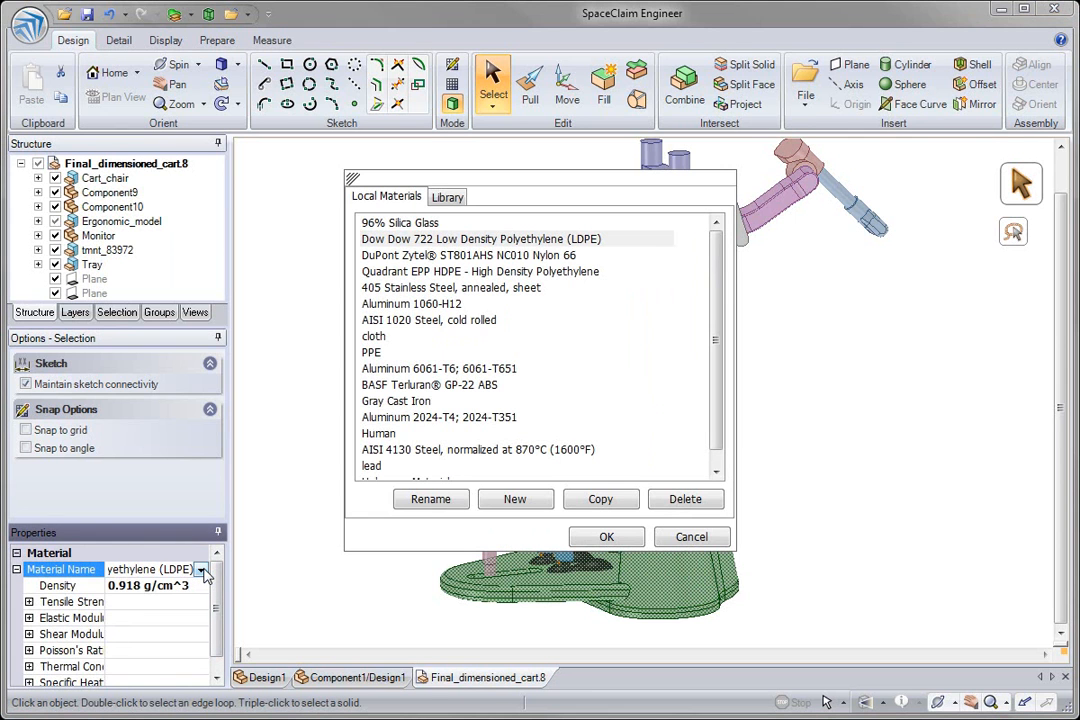
double_click(535, 273)
click(389, 252)
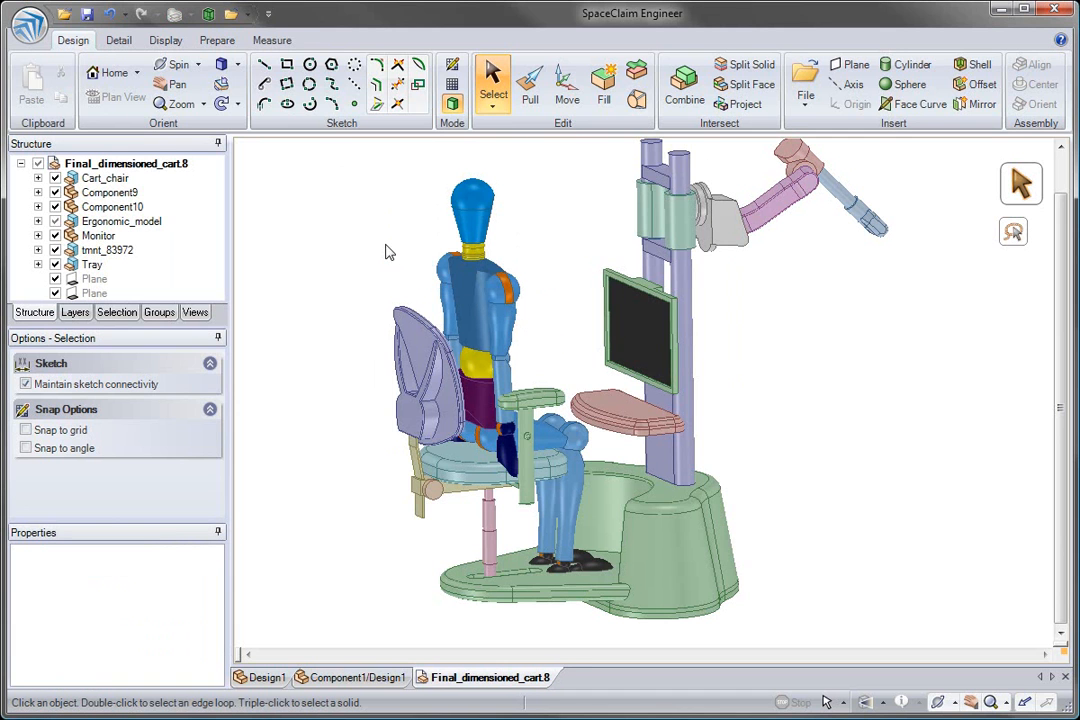
Select the whole cart assembly and check its mass properties.
click(271, 41)
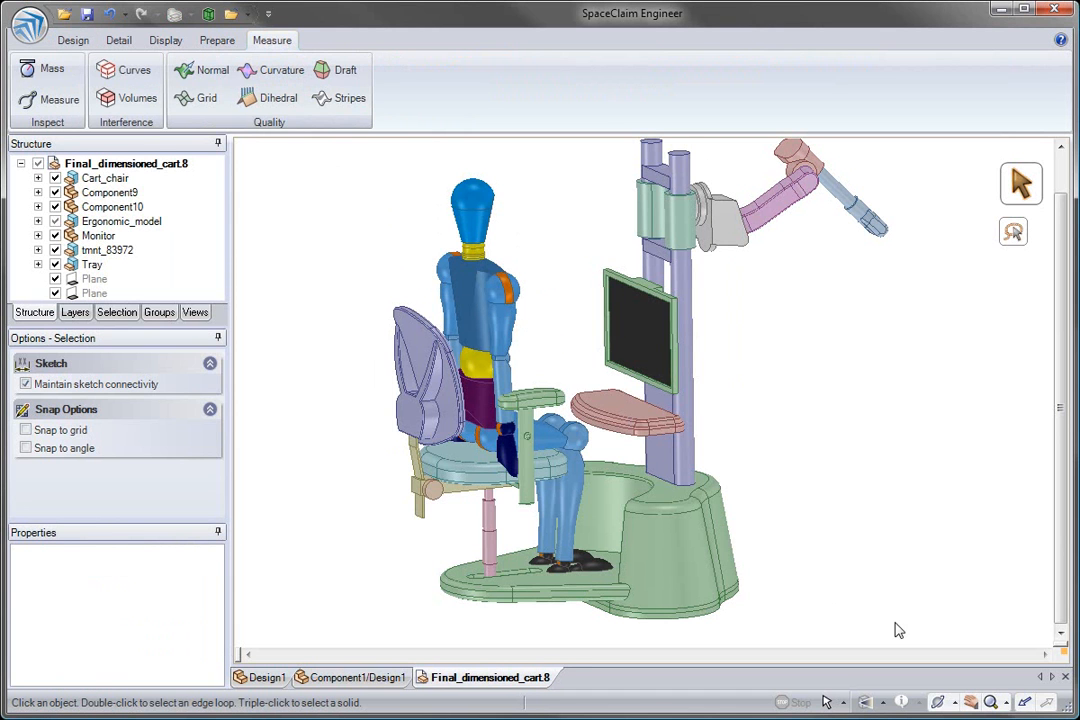
drag(391, 257, 272, 137)
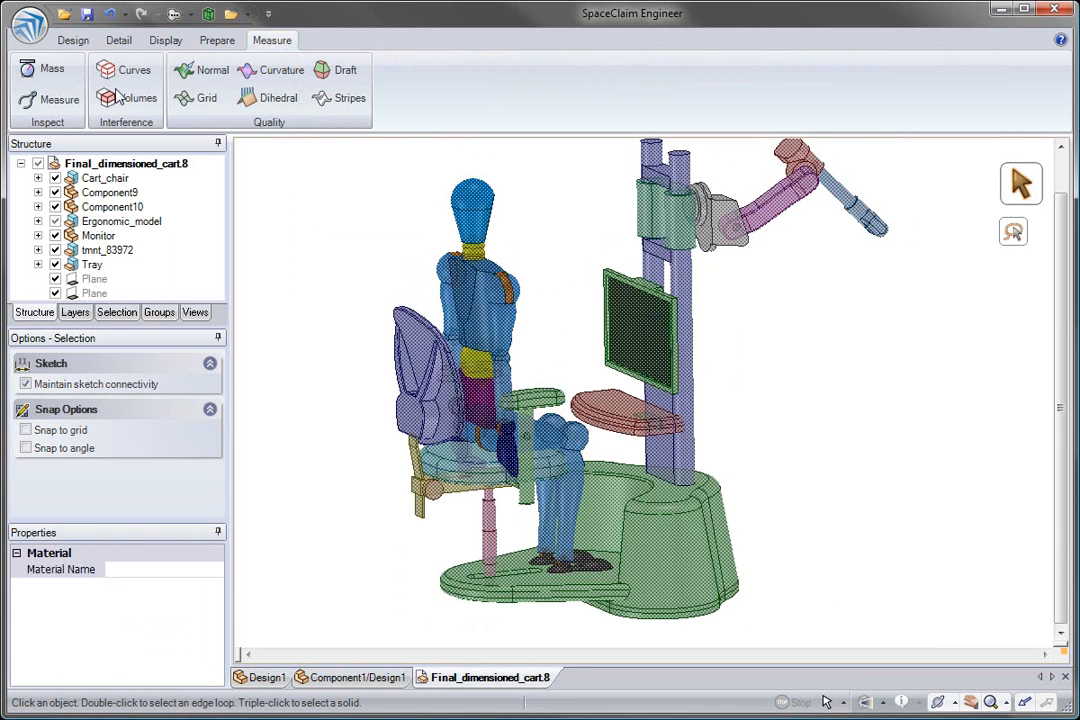
click(52, 70)
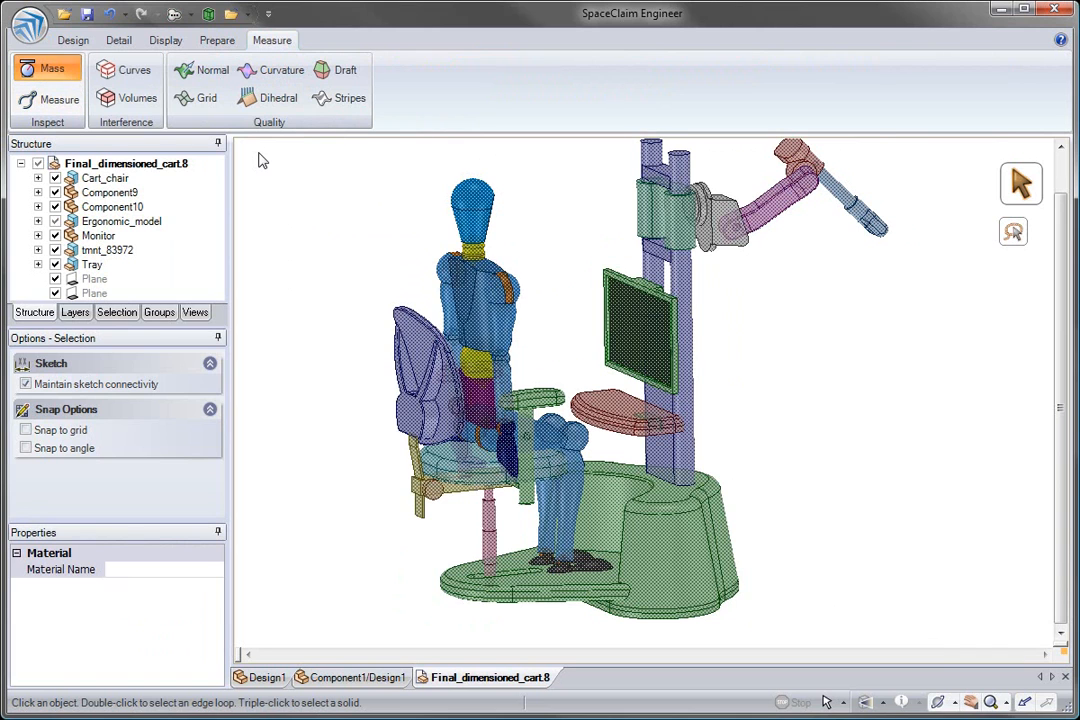
middle_drag(326, 198, 347, 237)
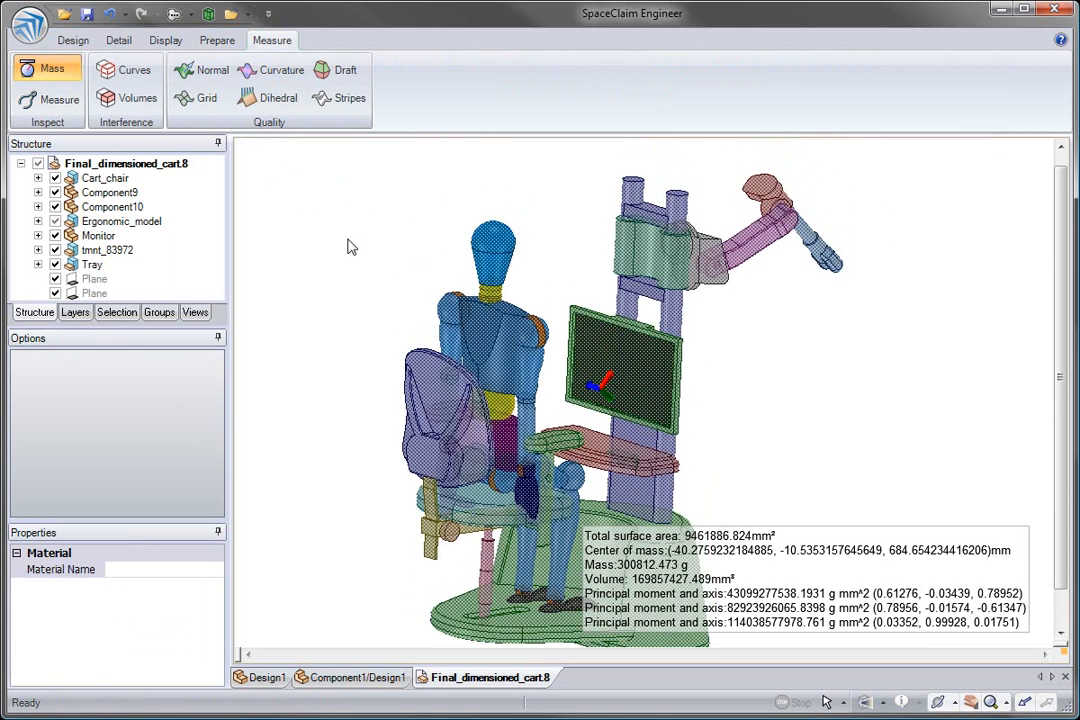
key(Escape)
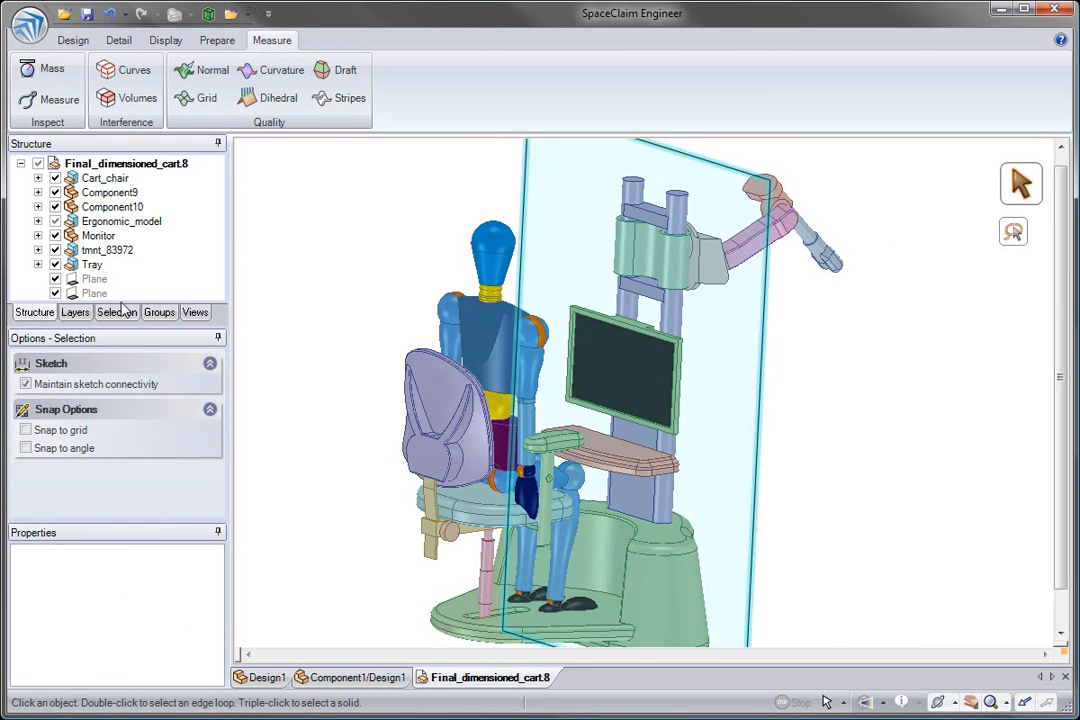
Show the construction layer and dimension the vertical height from the base's bottom edge to the top of the bracket on the posts.
click(82, 313)
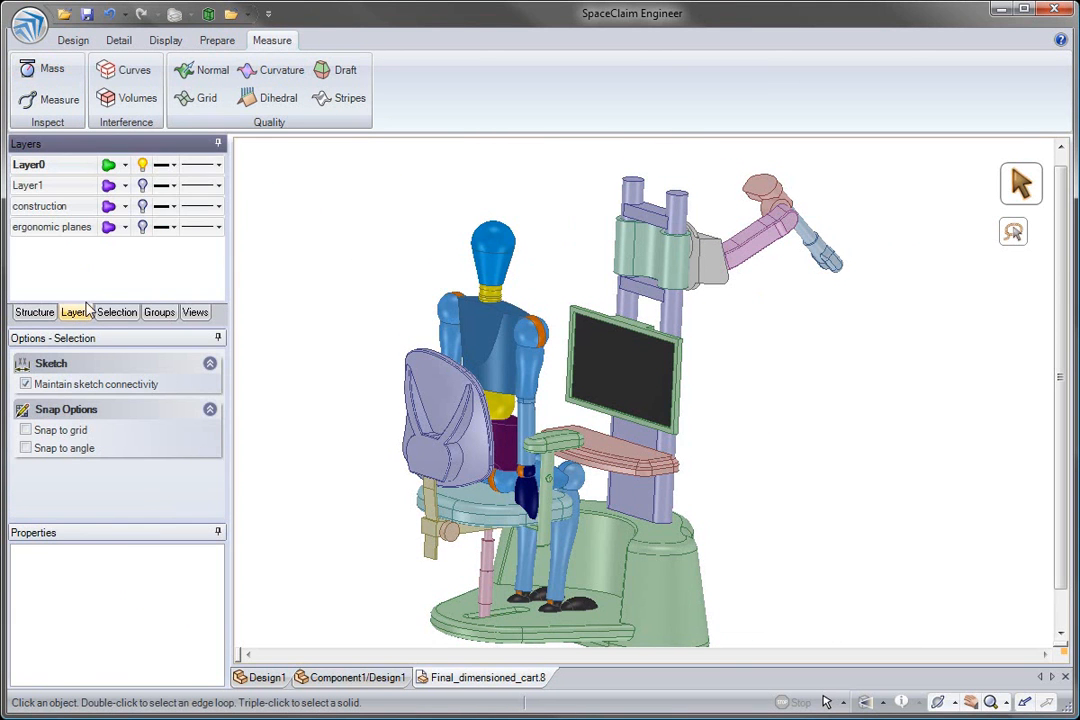
click(142, 206)
click(120, 40)
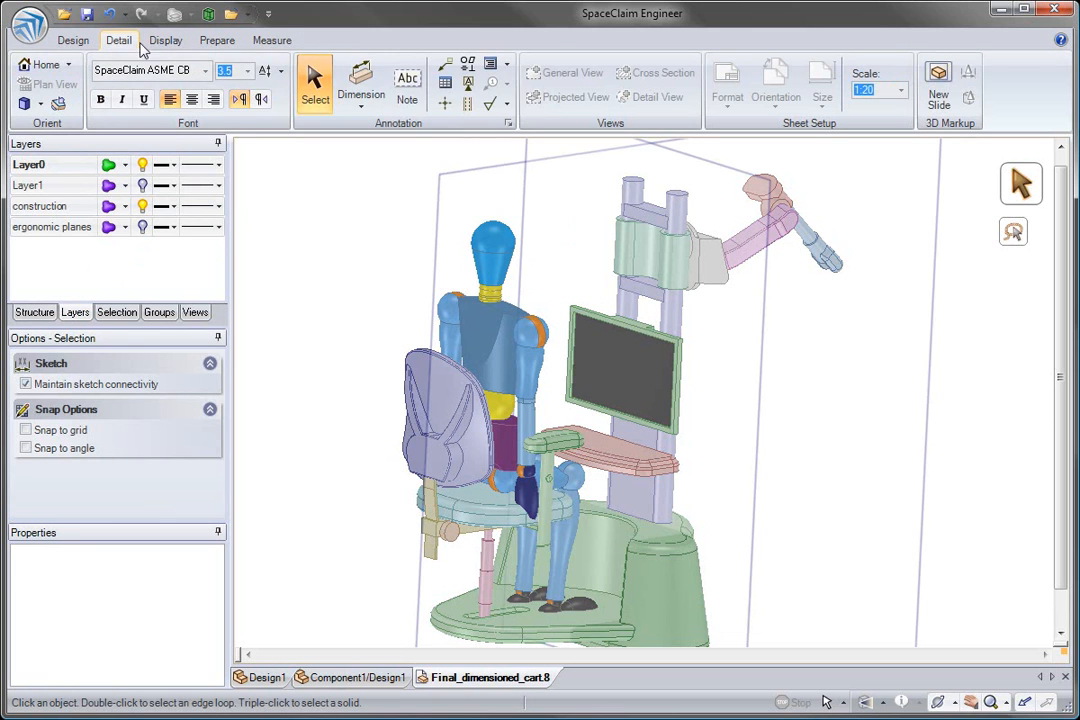
click(355, 86)
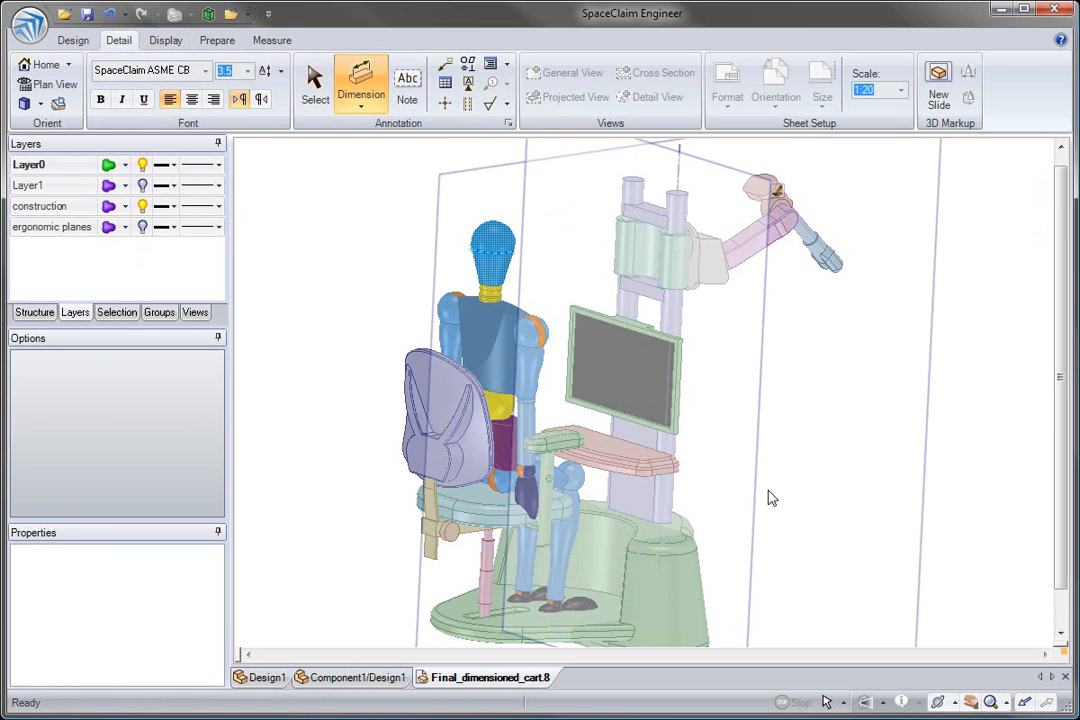
middle_drag(756, 462, 670, 588)
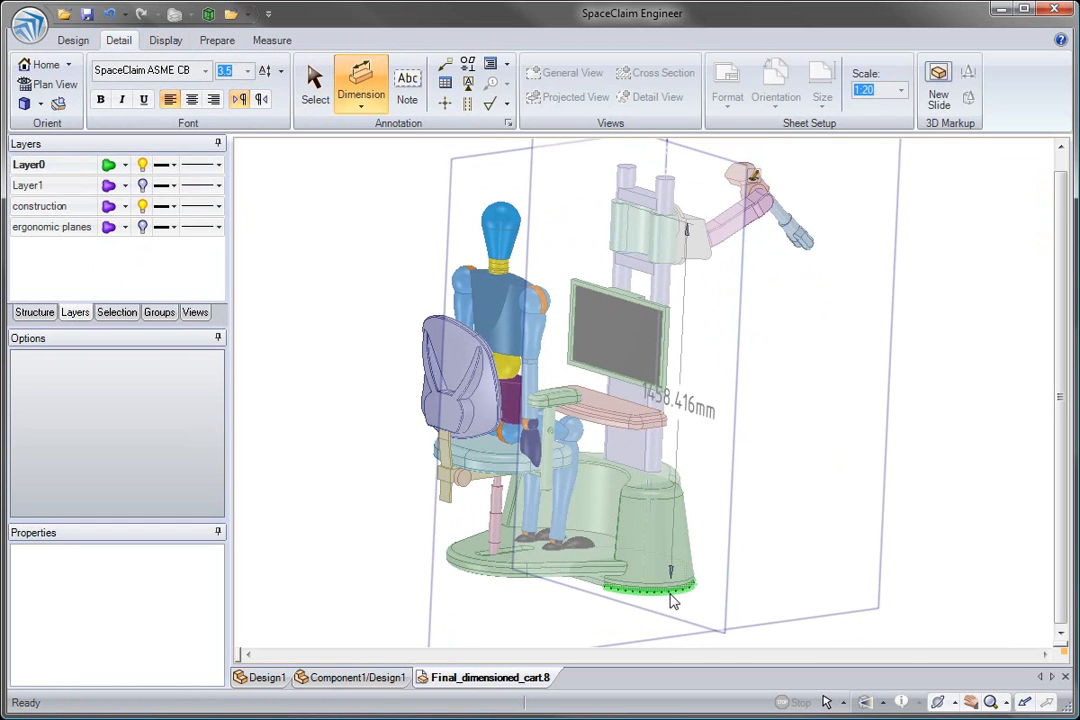
click(670, 594)
click(856, 414)
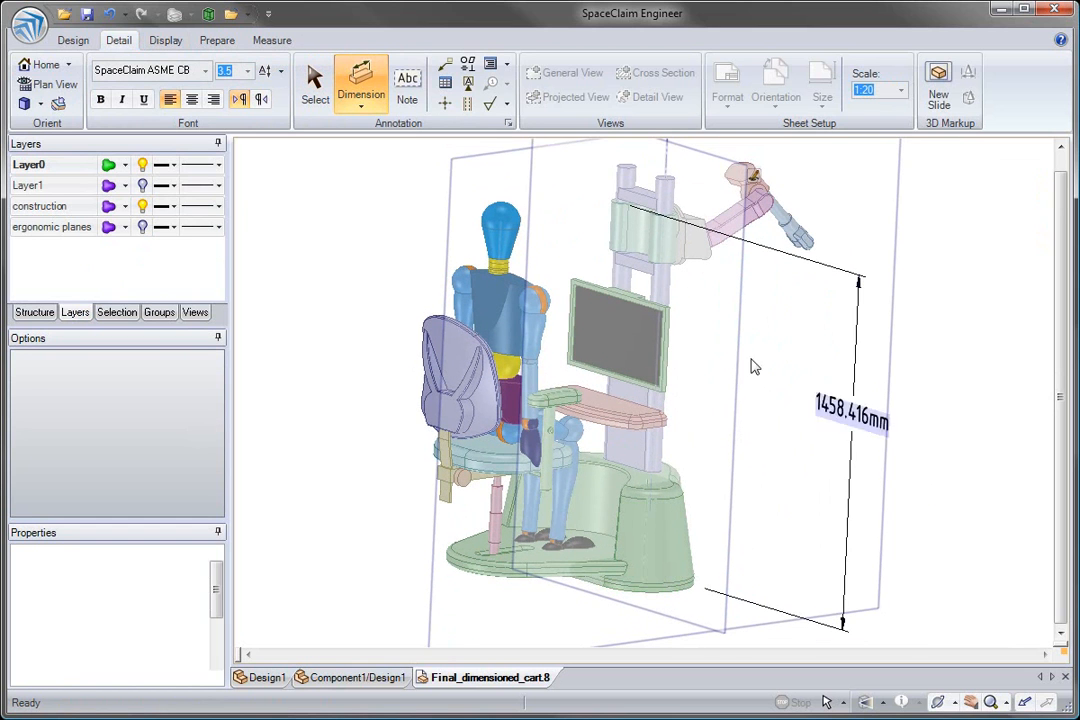
Dimension the monitor and tray heights above the base's bottom edge and the gap between them, and hide the construction layer.
click(670, 596)
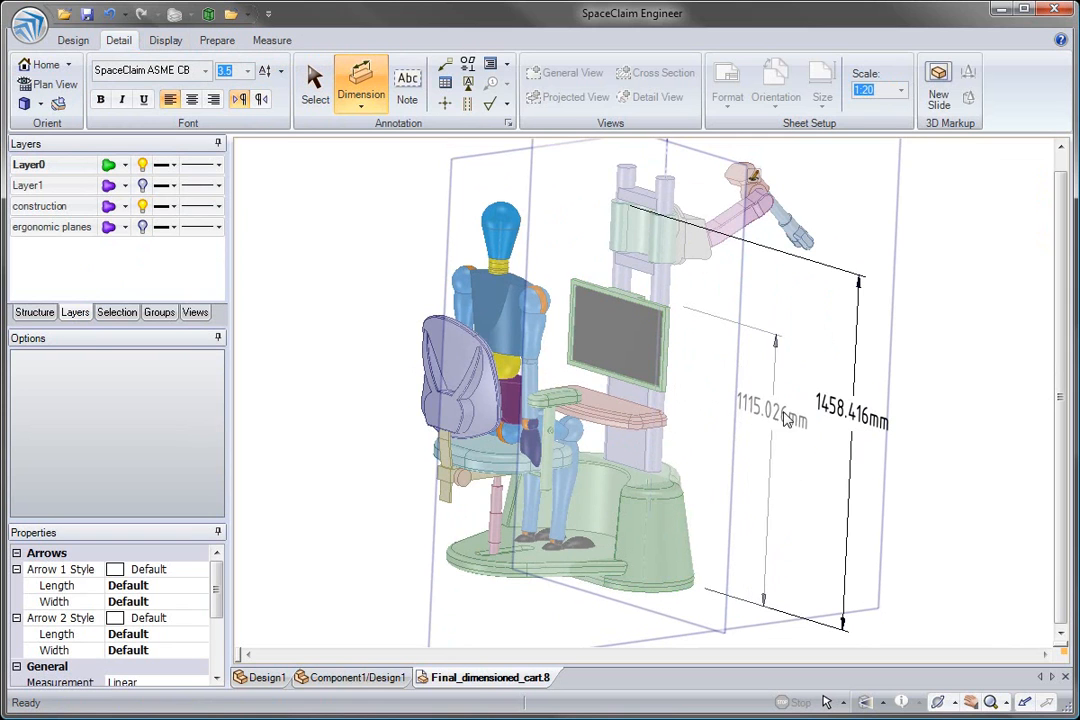
click(806, 414)
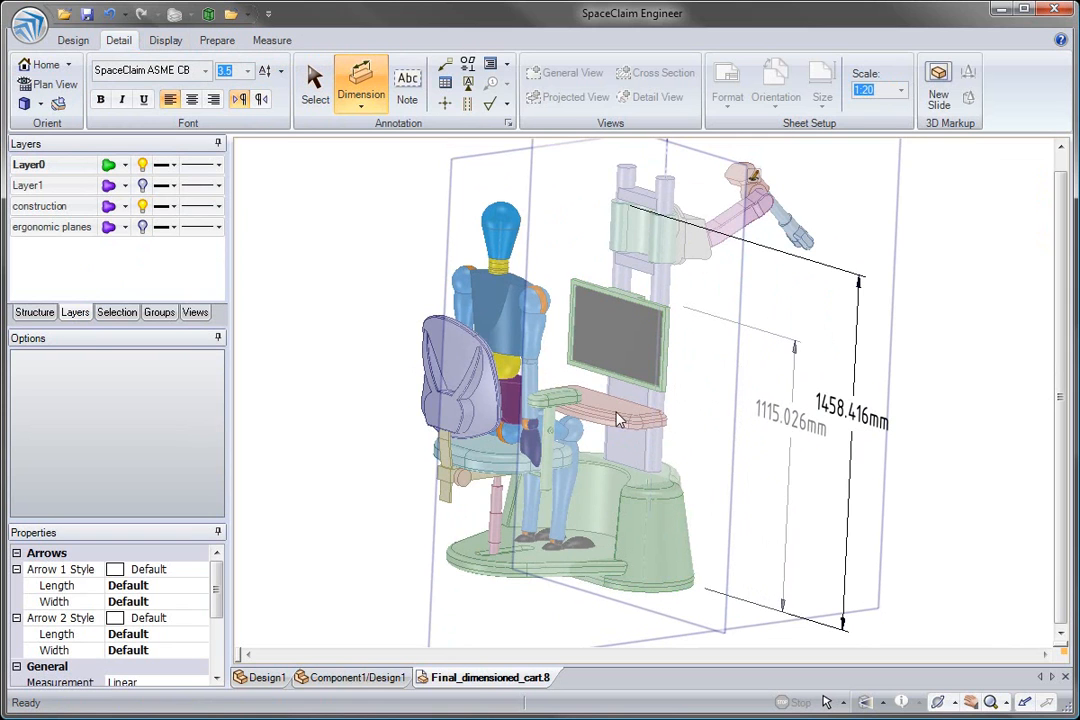
click(659, 604)
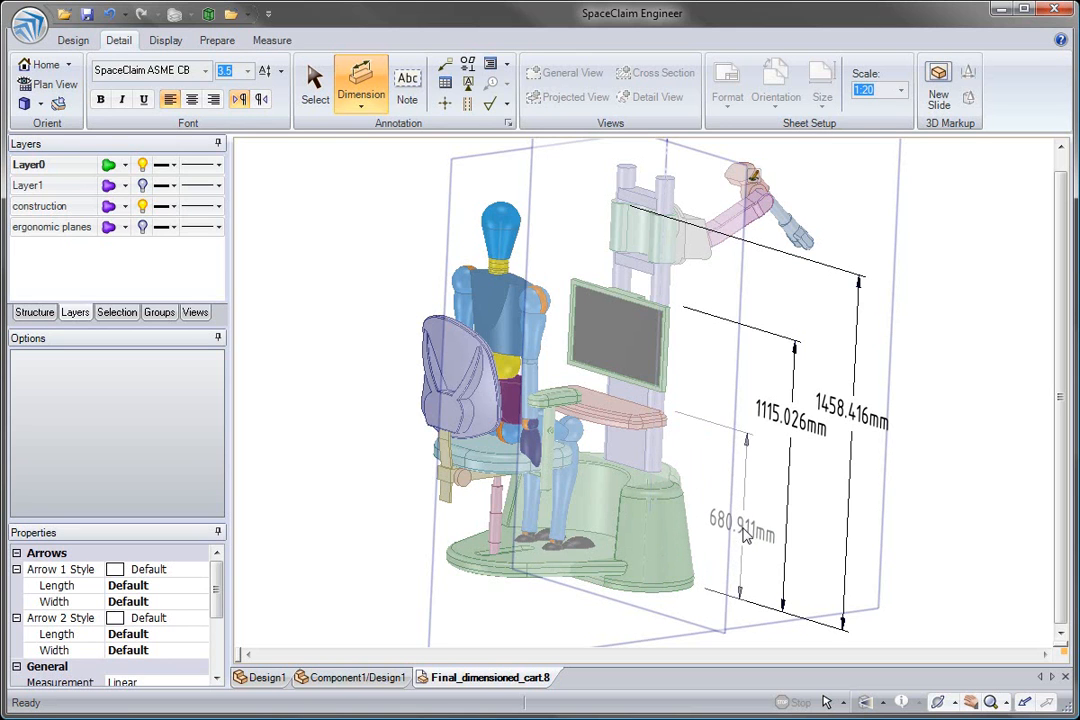
click(632, 421)
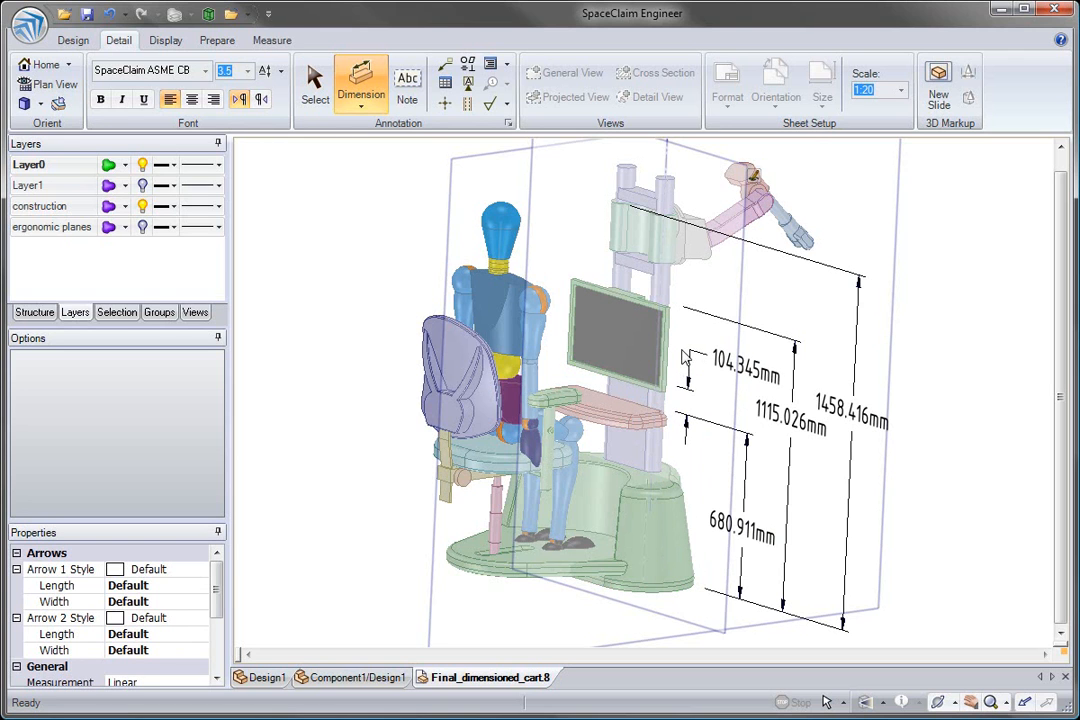
click(143, 207)
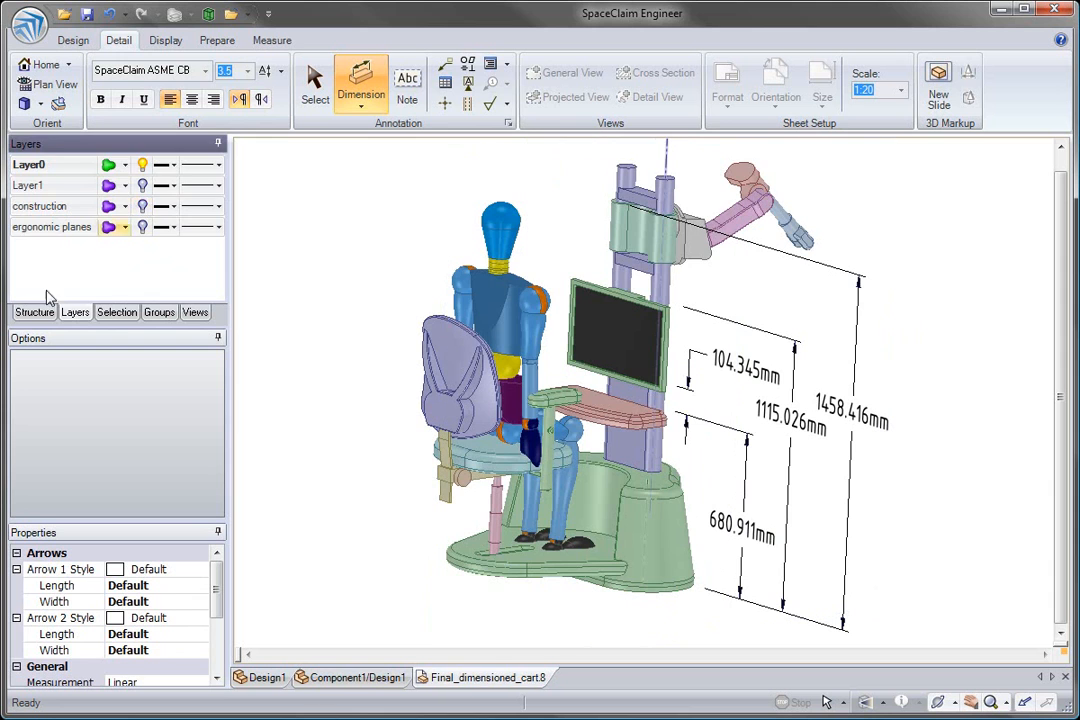
Move the Monitor and Tray components upward together and set the monitor's height dimension from the base to 1450 mm.
click(38, 312)
click(74, 41)
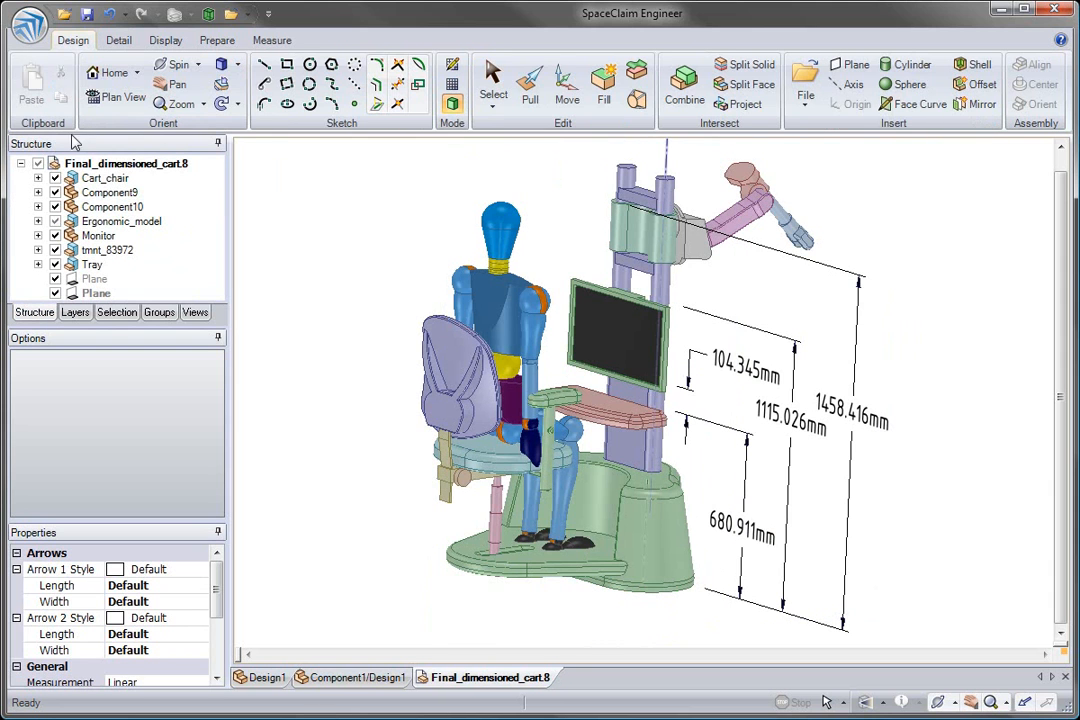
click(98, 235)
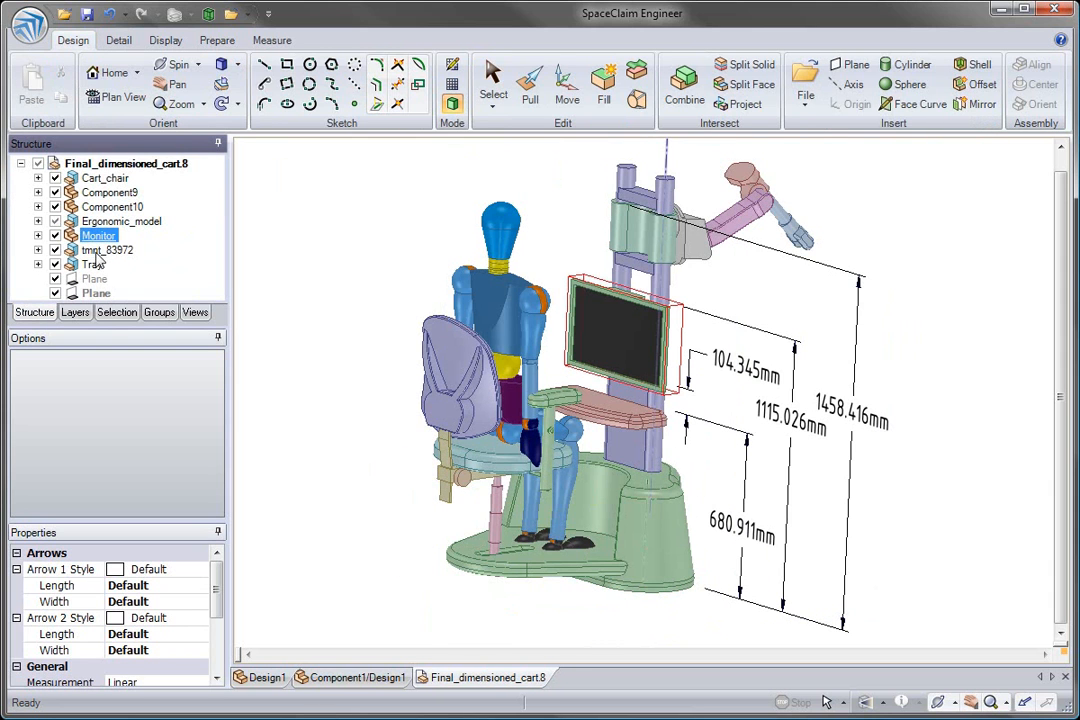
click(567, 88)
drag(614, 310, 610, 230)
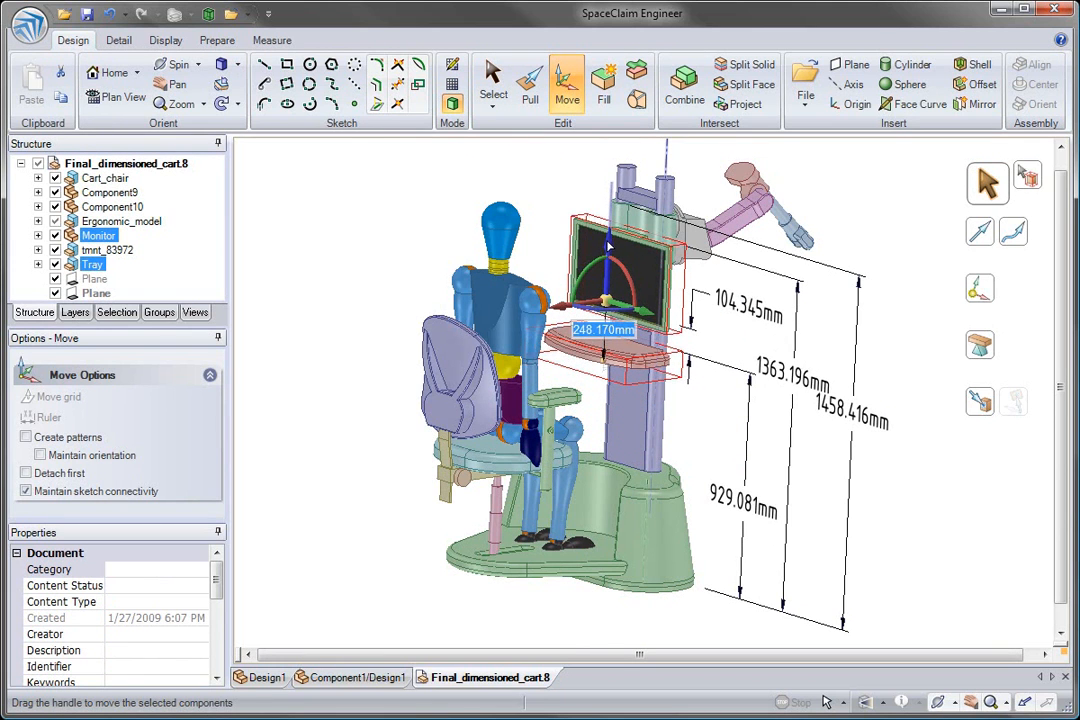
click(751, 369)
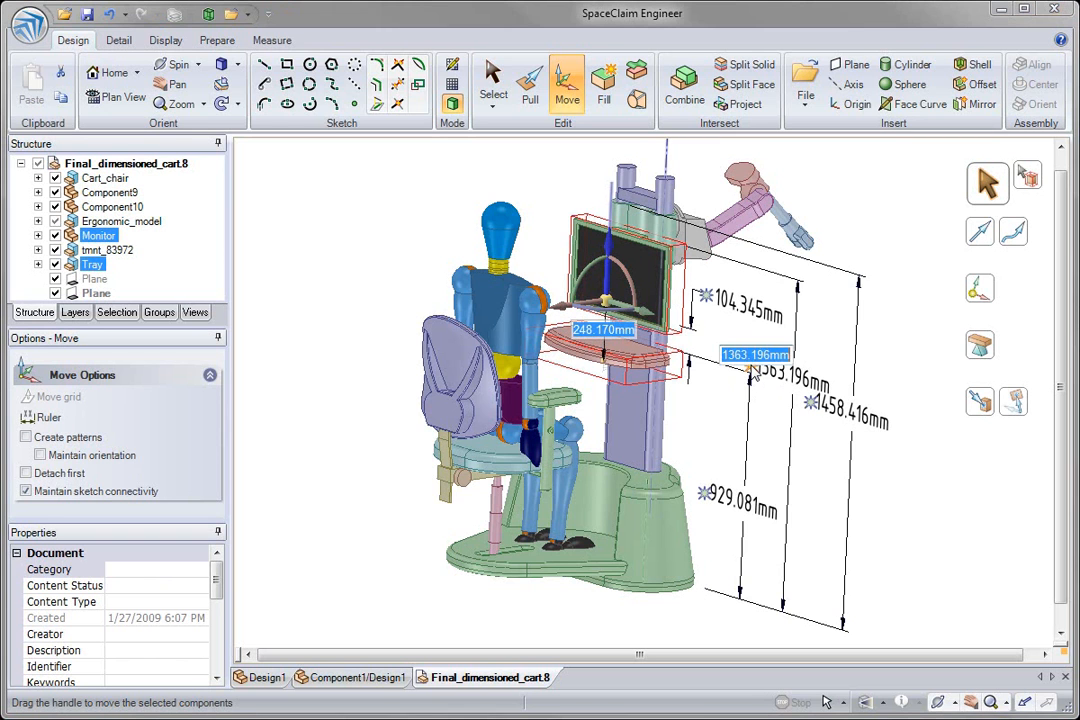
text(1450)
key(Return)
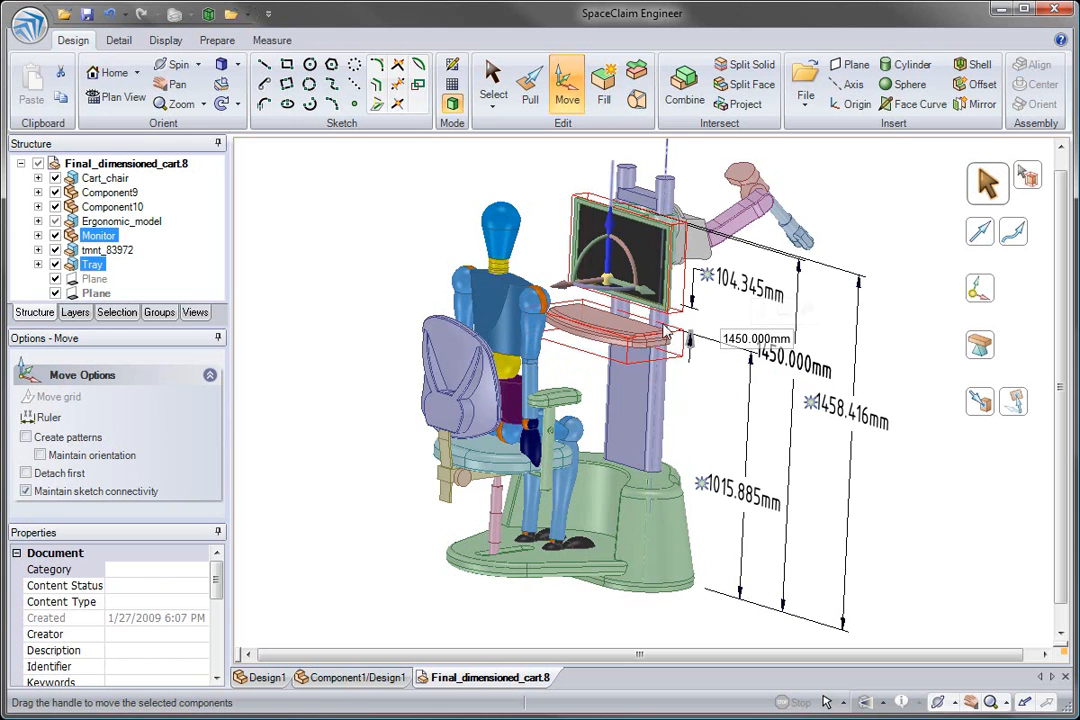
click(690, 394)
Move the Tray component down alone and set the gap between it and the monitor to 250 mm.
click(92, 264)
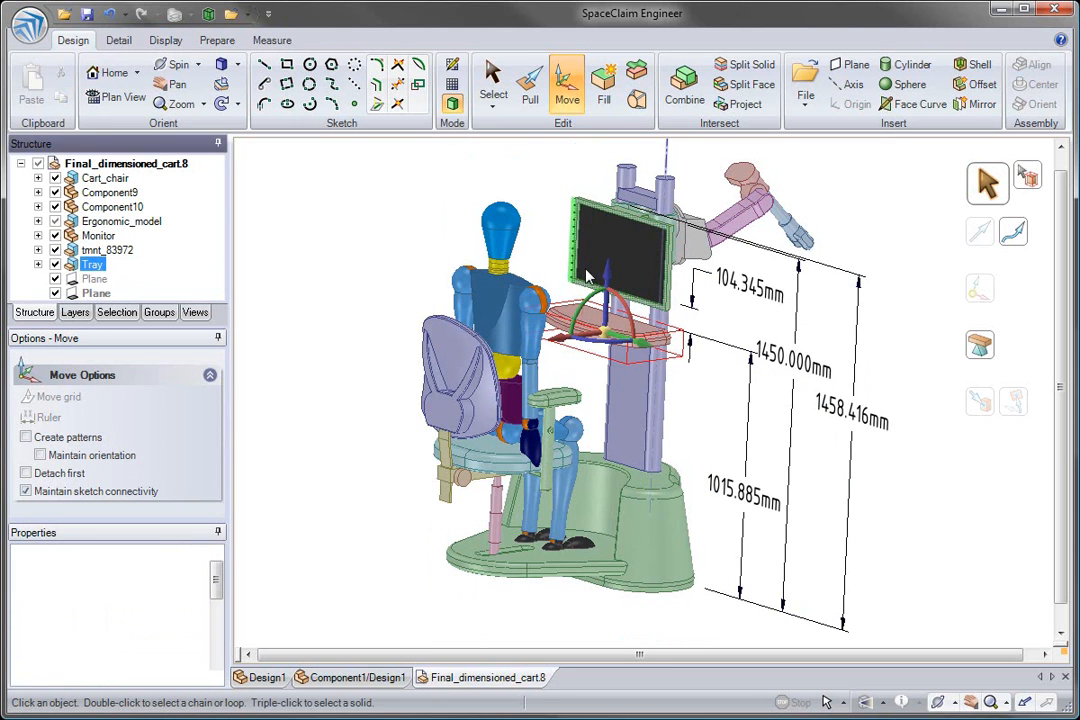
drag(607, 278, 605, 322)
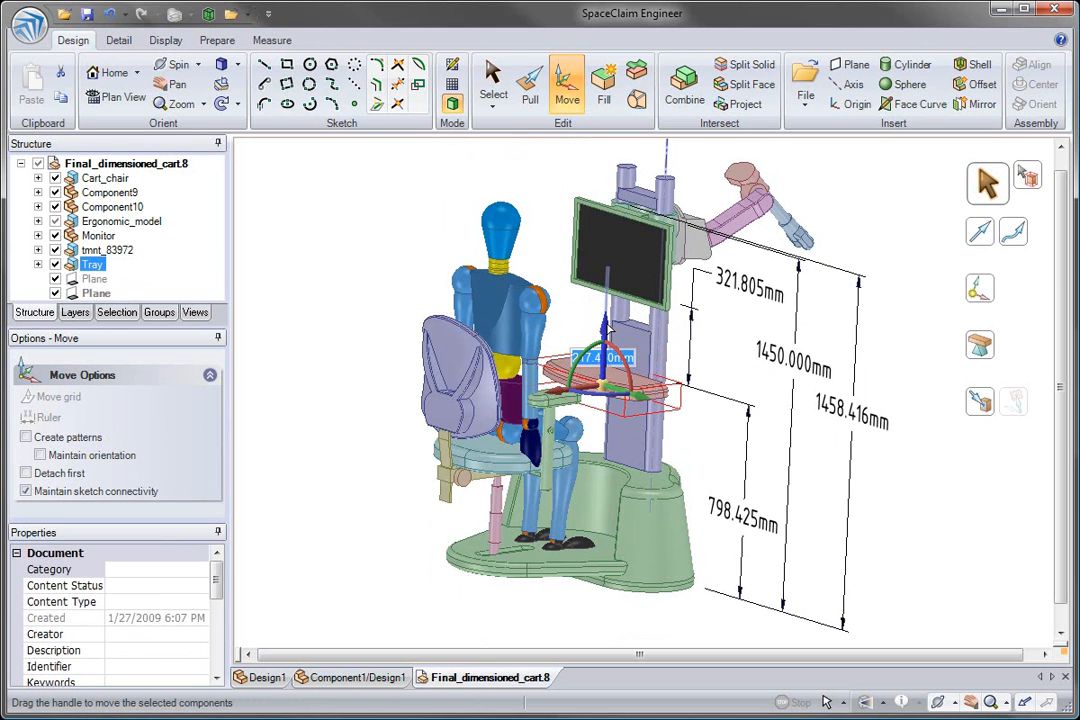
click(707, 278)
text(250)
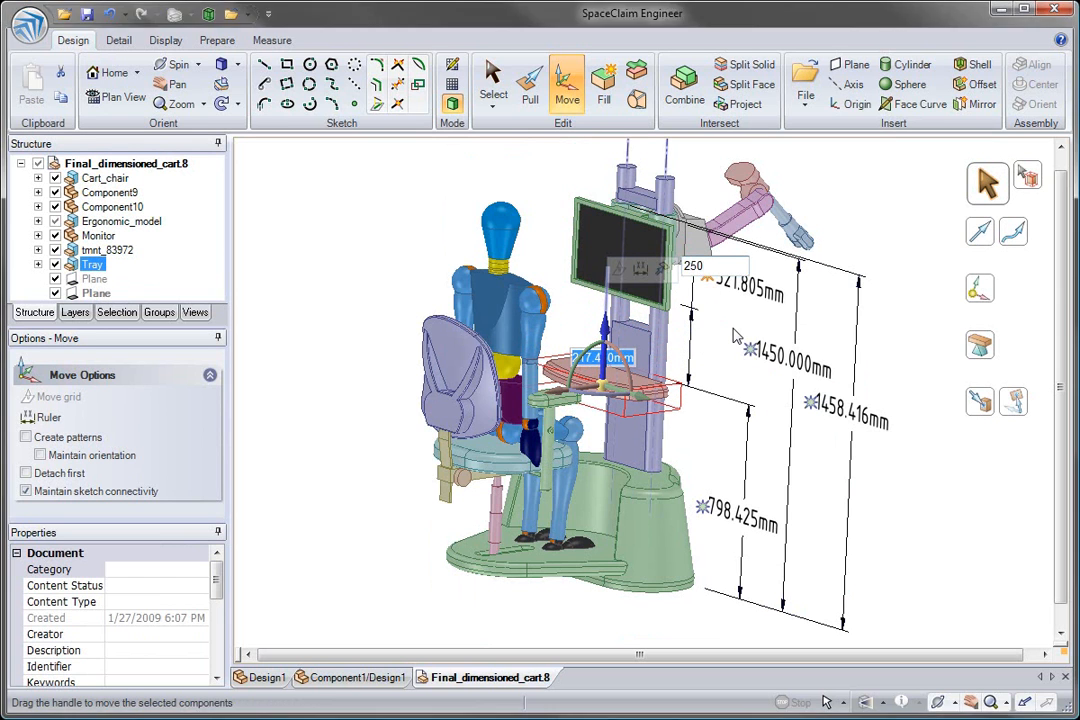
key(Return)
key(Escape)
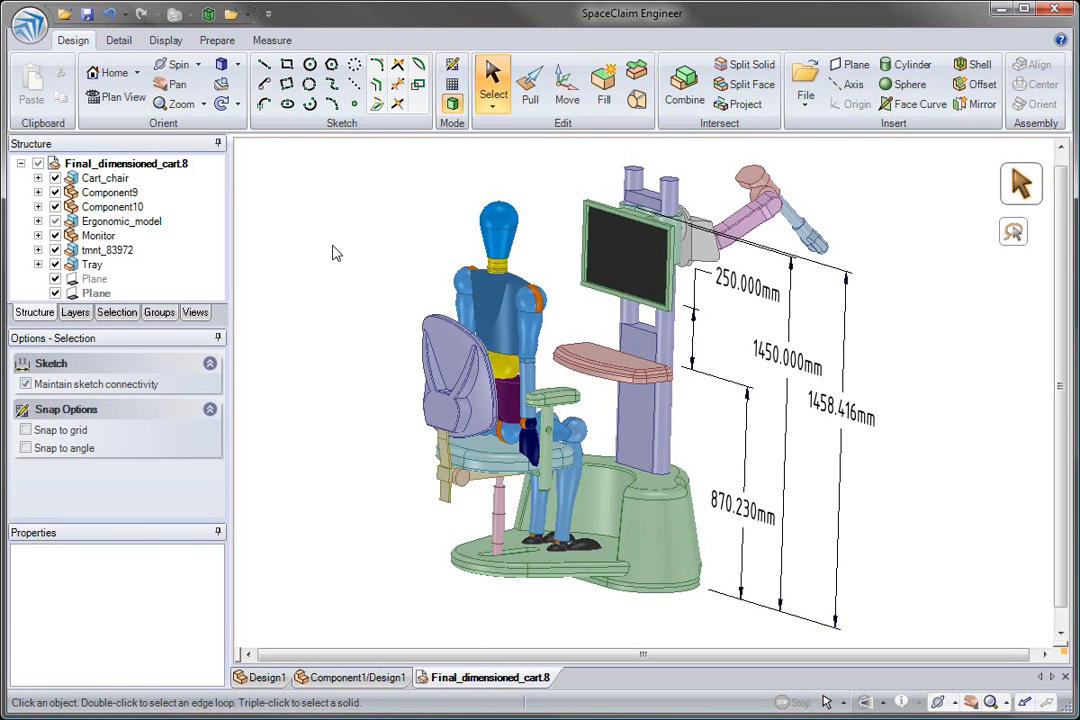
Create a drawing sheet for the cart, move the front view to the sheet's lower left and bring the side view closer to it.
click(30, 24)
mouse_move(50, 55)
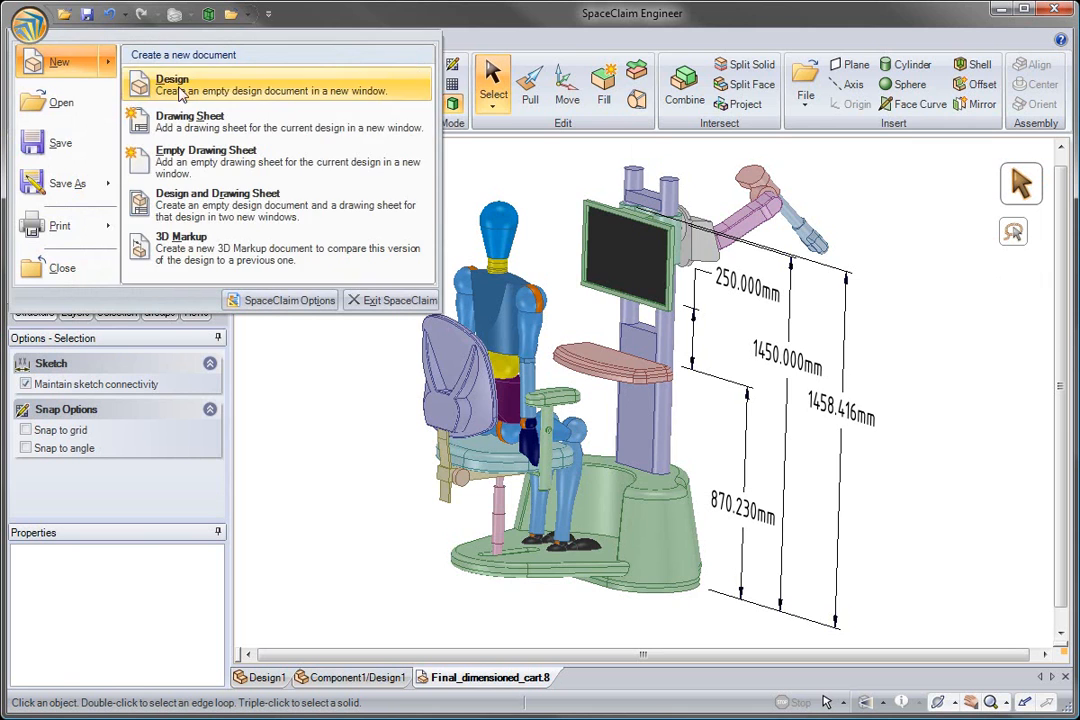
click(194, 117)
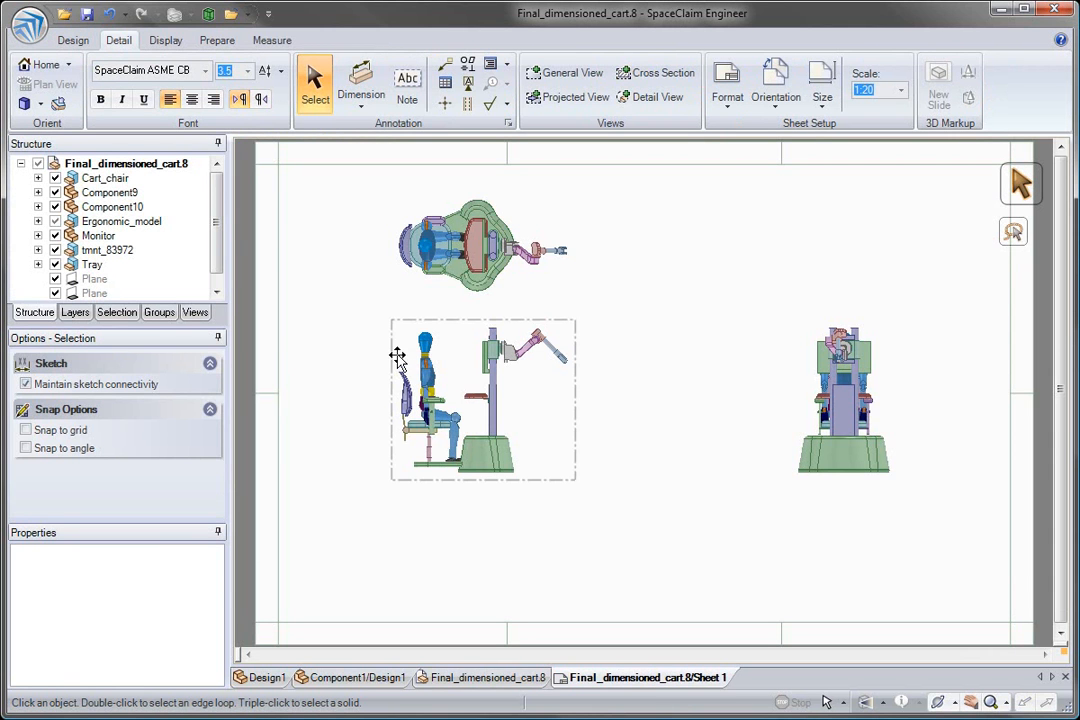
mouse_move(373, 382)
mouse_down()
mouse_move(364, 422)
mouse_move(322, 490)
mouse_up()
drag(795, 468, 619, 460)
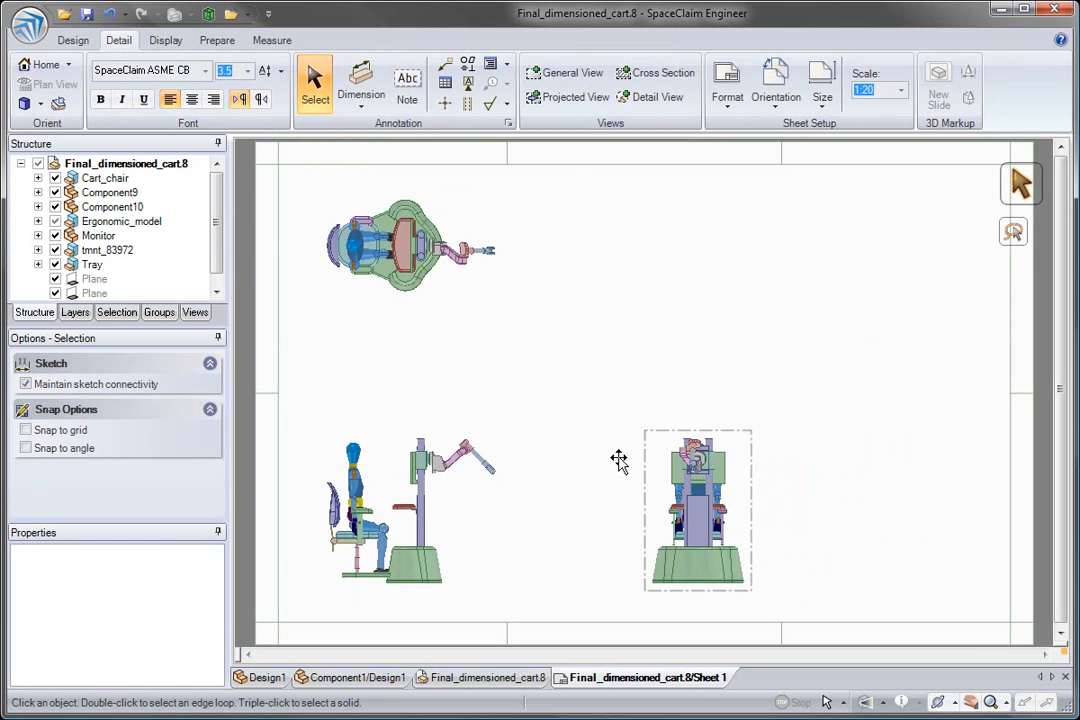
Add an isometric general view of the cart above the side view on the sheet.
click(565, 73)
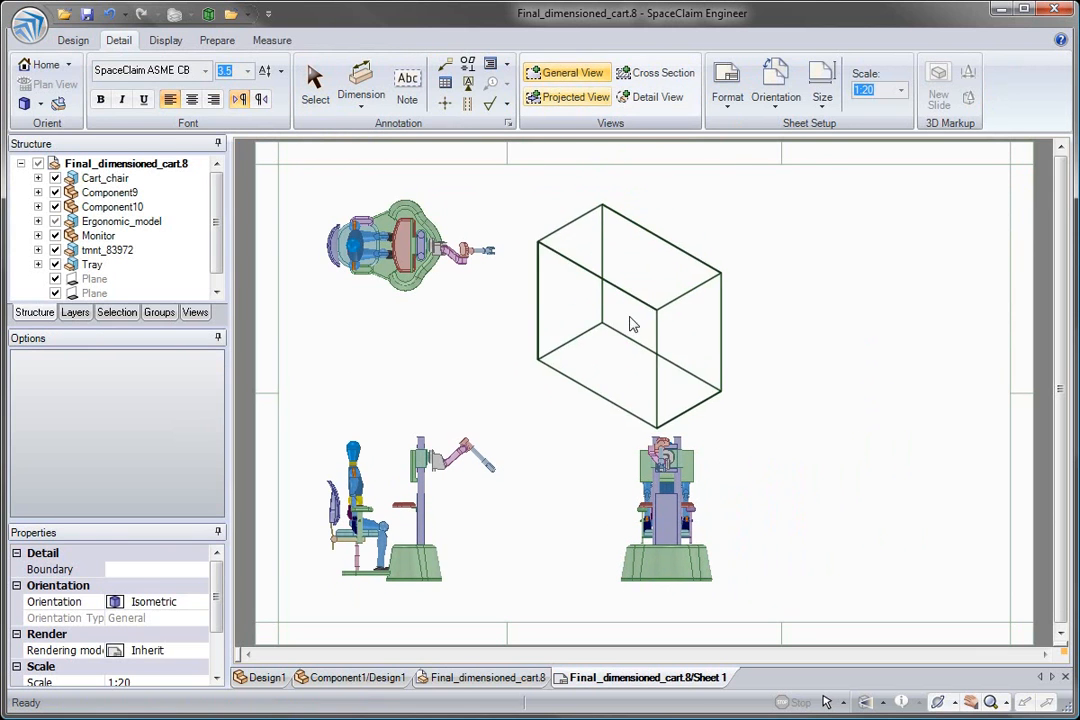
click(628, 288)
key(Escape)
key(Escape)
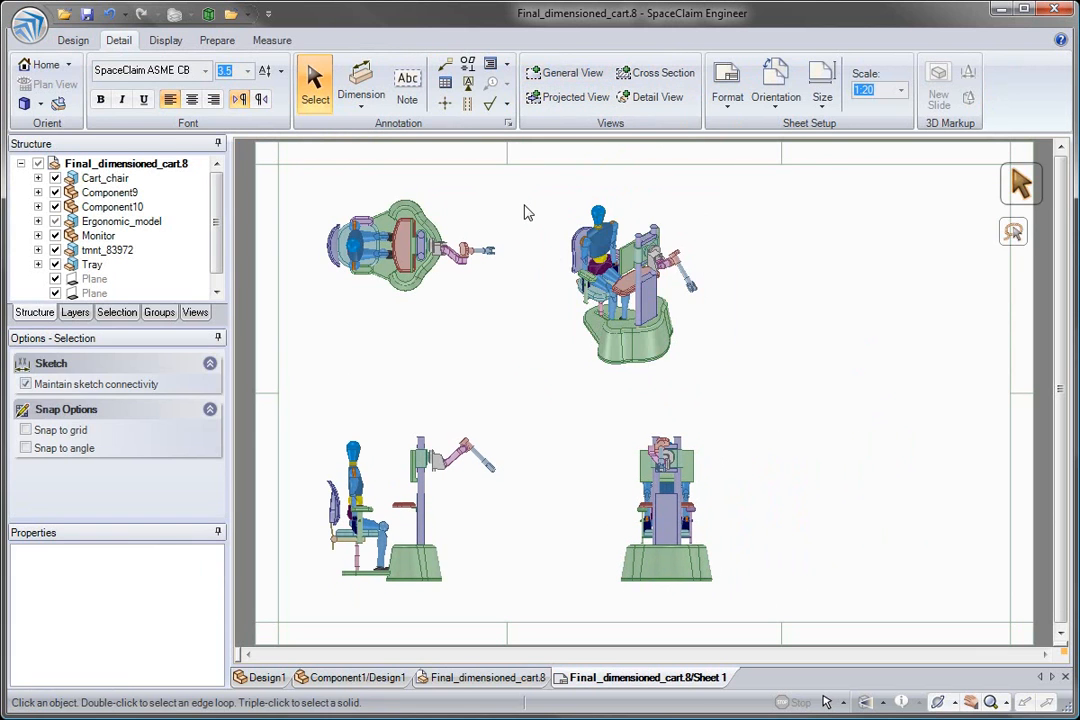
Insert a bill of materials table in the sheet's upper right corner.
click(509, 66)
click(516, 87)
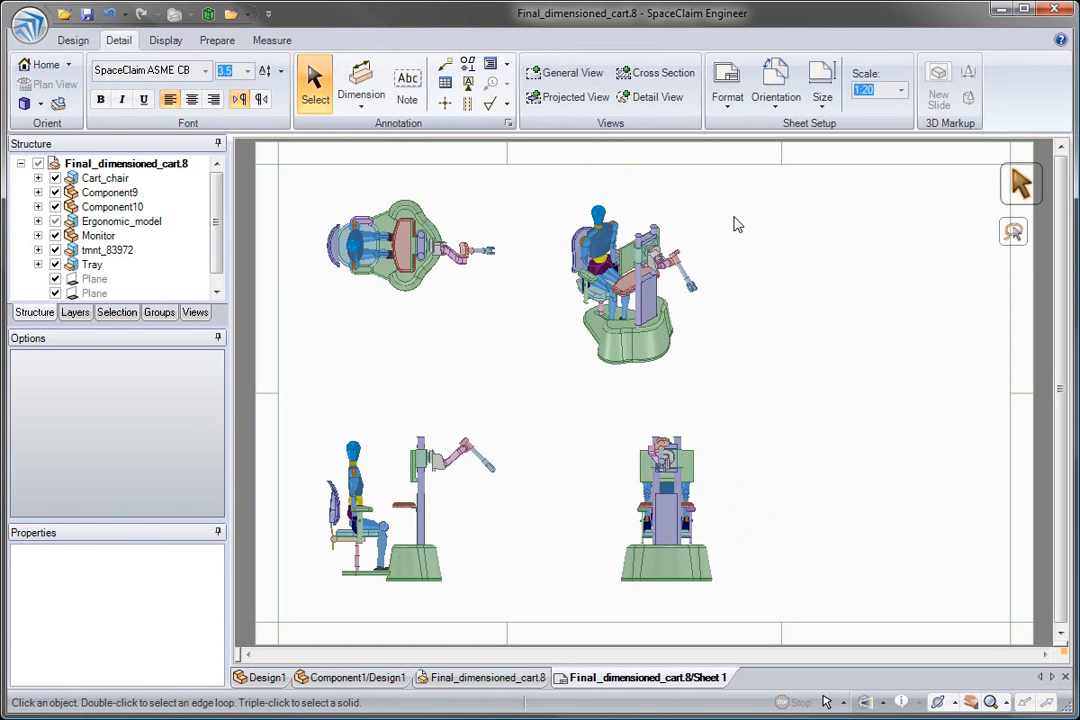
click(828, 222)
drag(828, 222, 831, 196)
key(Escape)
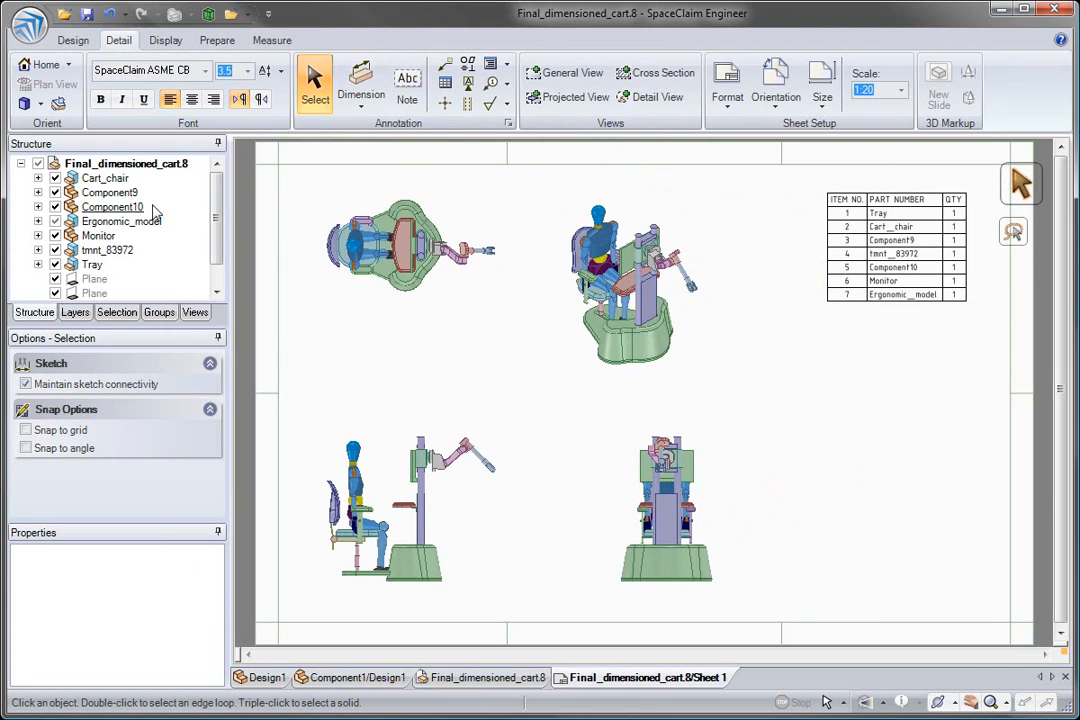
Rename Component9 as Stand and Component10 as base.
click(112, 193)
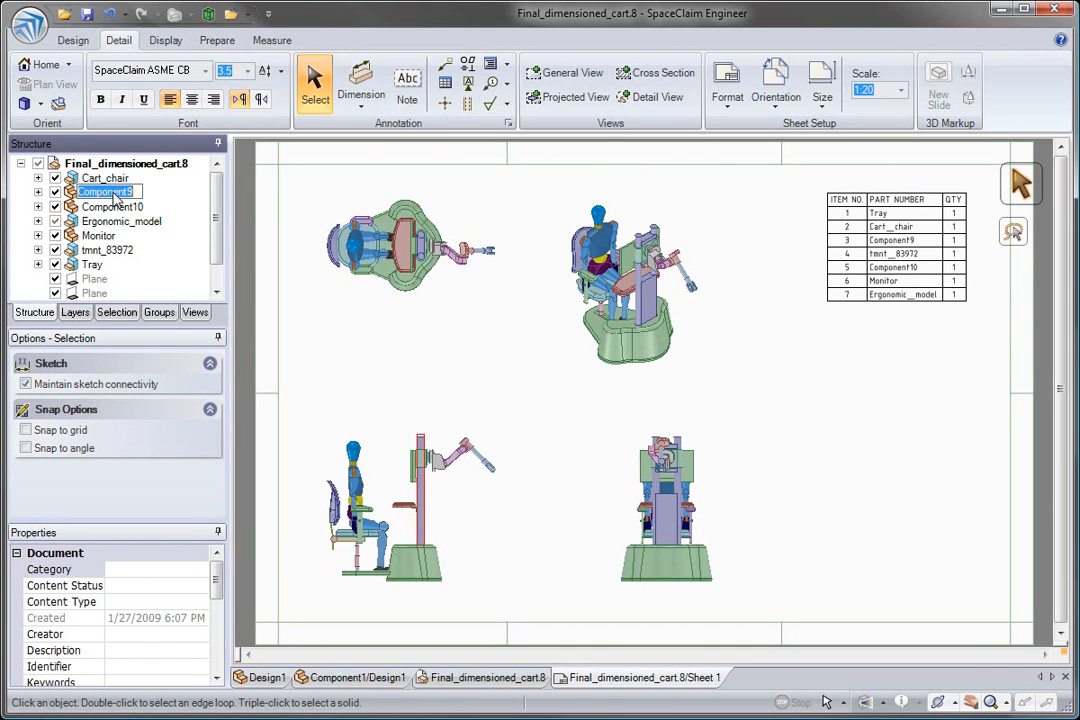
text(Stand)
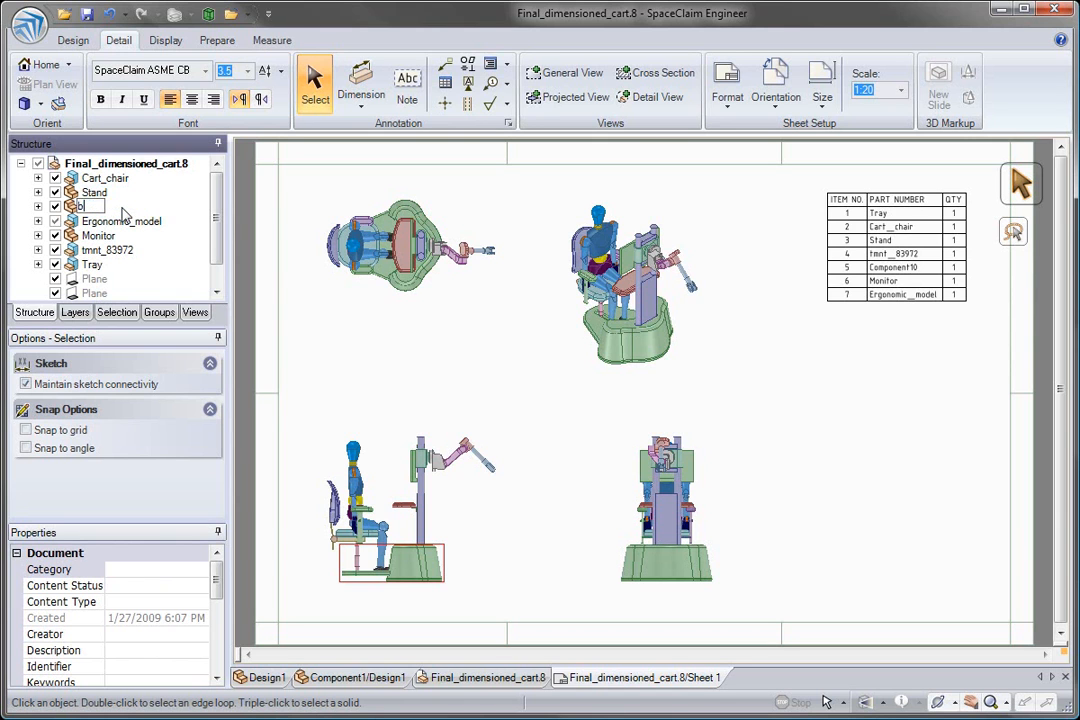
click(340, 325)
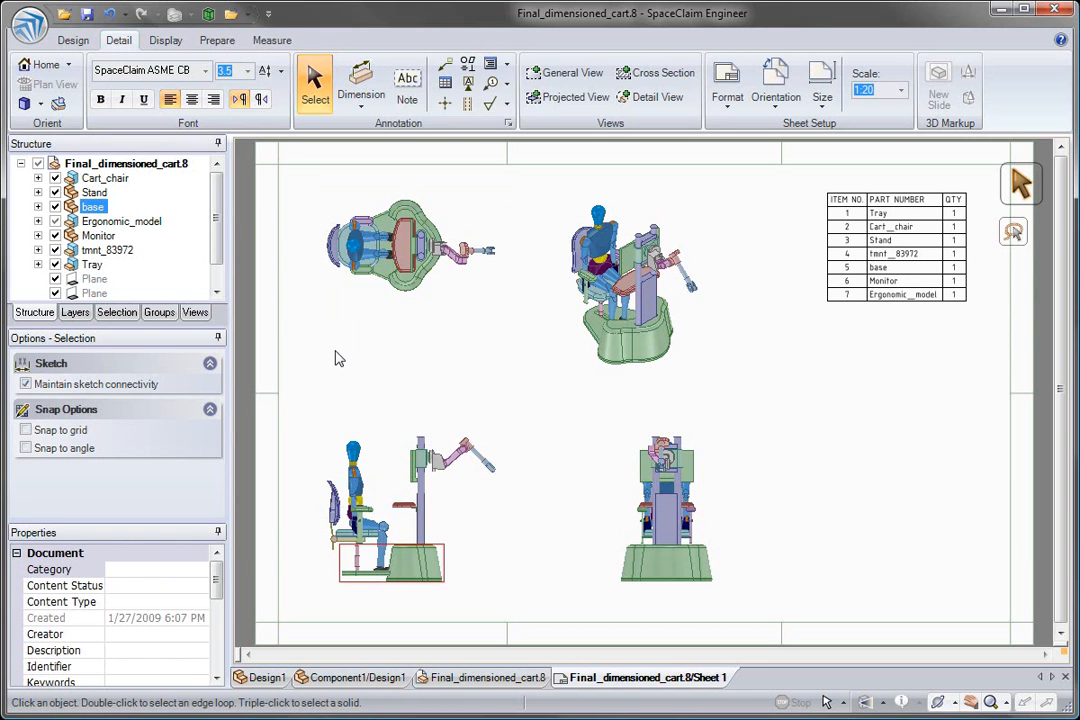
Add automatic item balloons to the front view on the sheet.
click(362, 434)
right_click(386, 452)
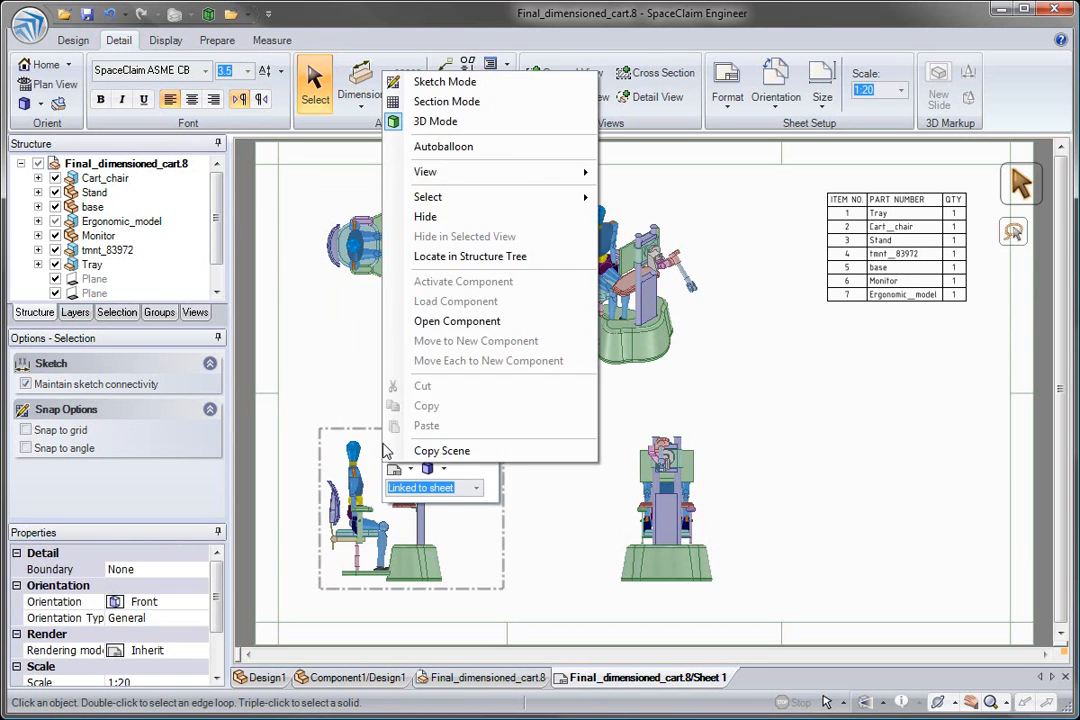
click(470, 150)
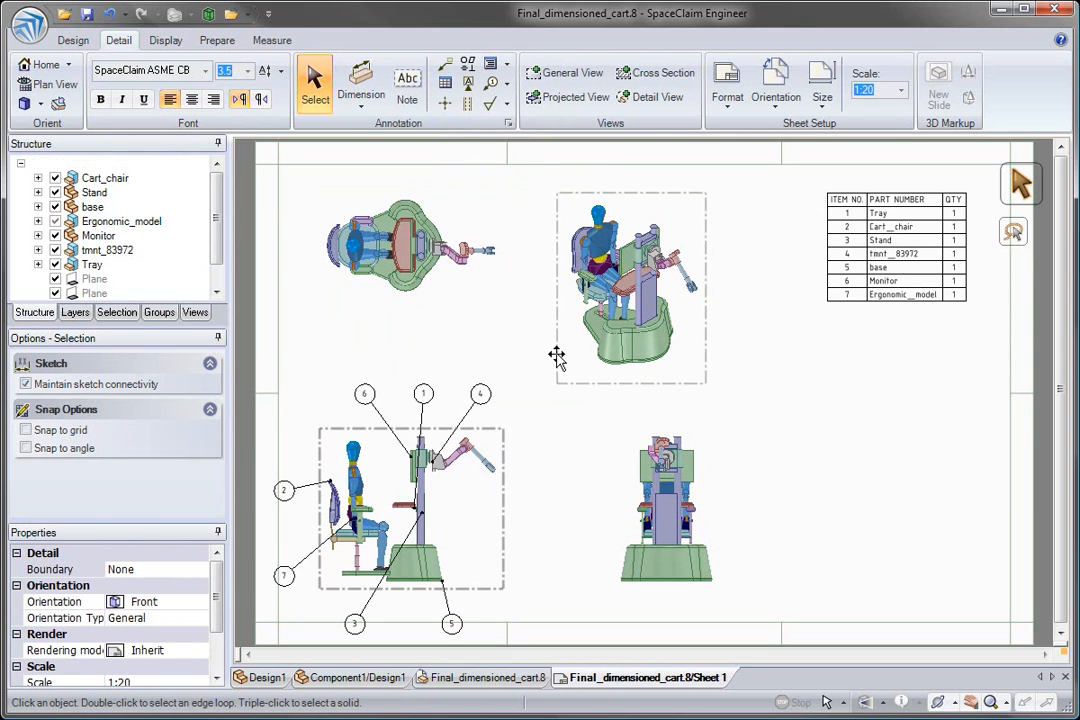
click(530, 359)
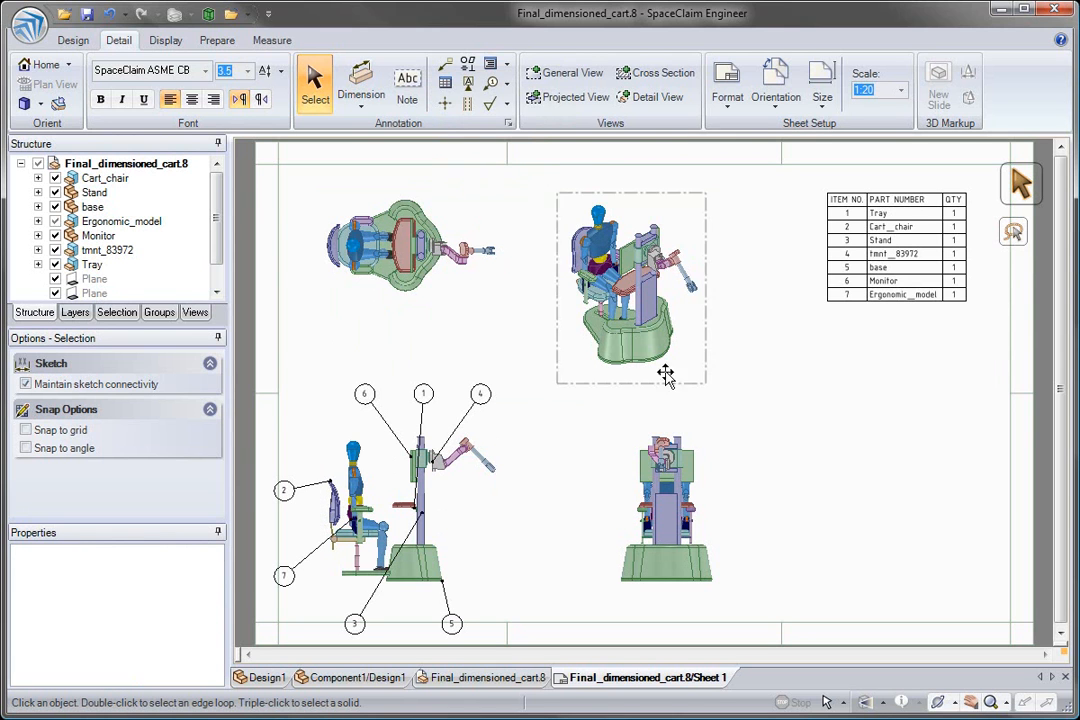
Open the image file medical_cart.jpg from the Final Files folder.
click(233, 14)
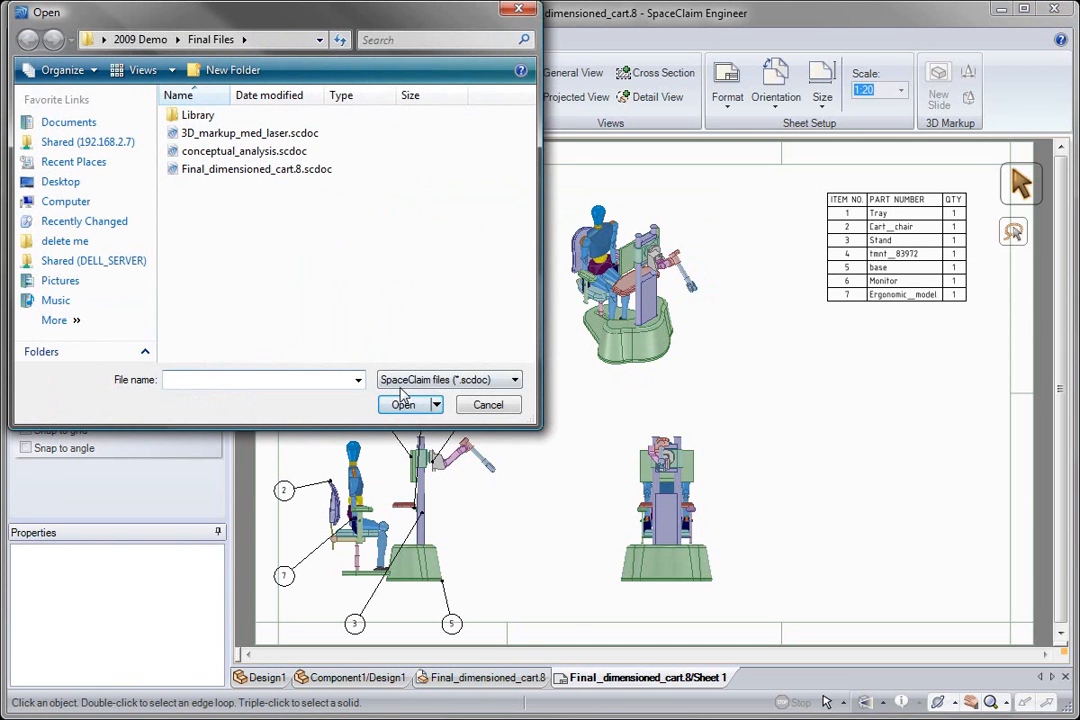
click(405, 381)
click(424, 612)
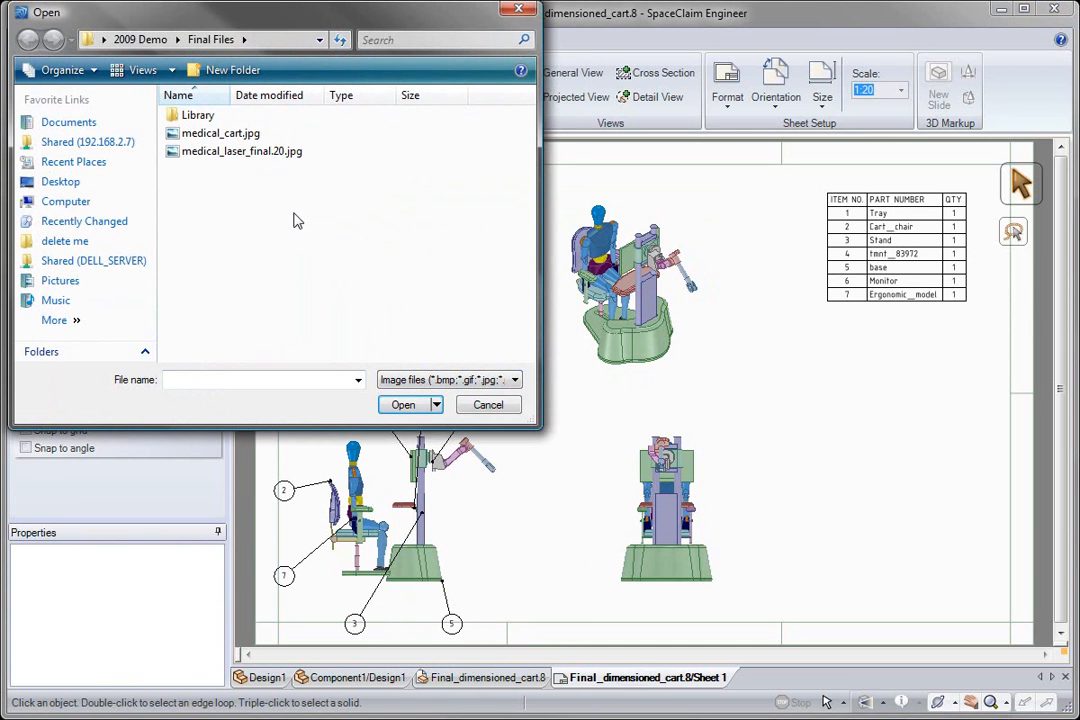
double_click(235, 134)
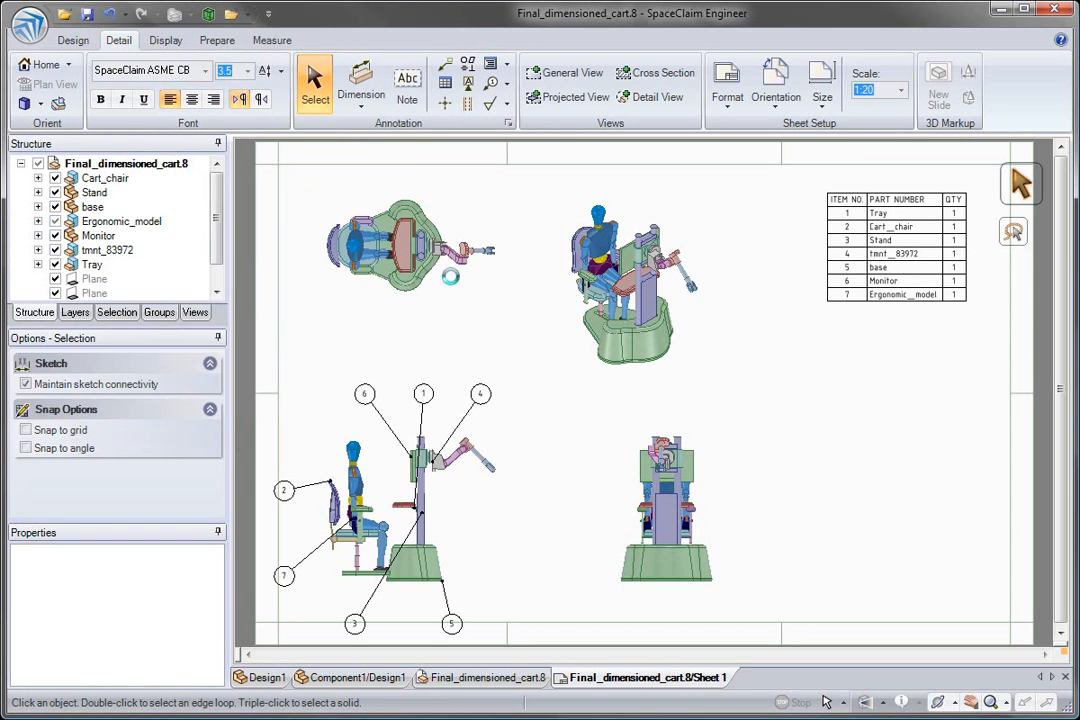
Place the medical cart image on the drawing sheet beneath the bill of materials table.
click(850, 428)
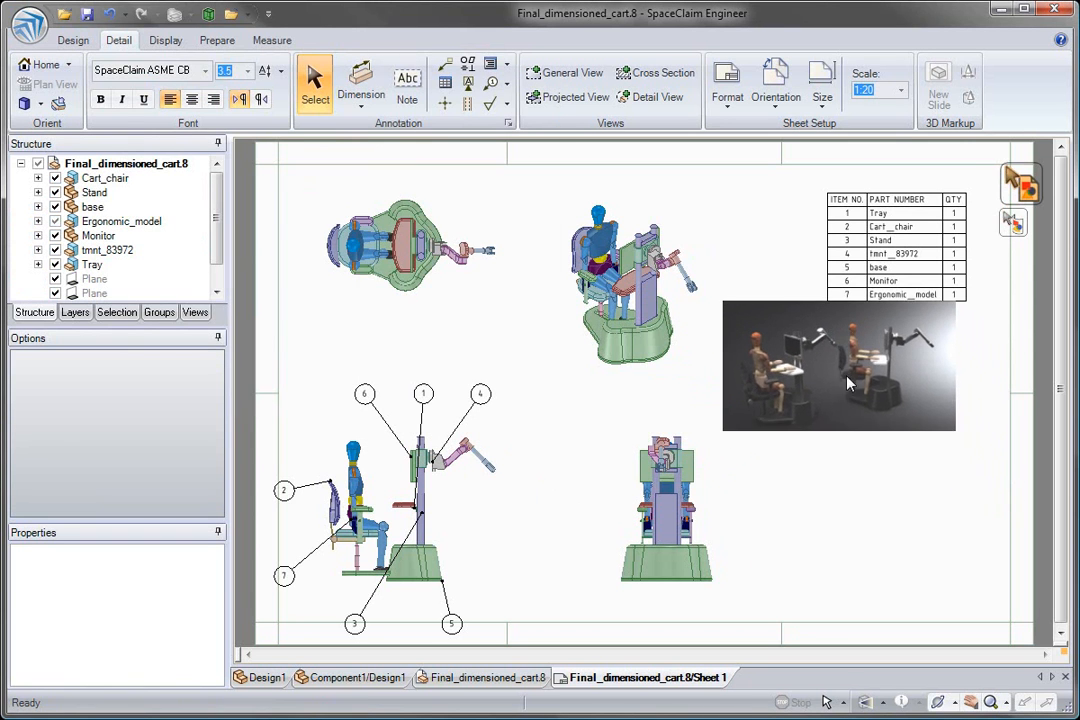
key(Escape)
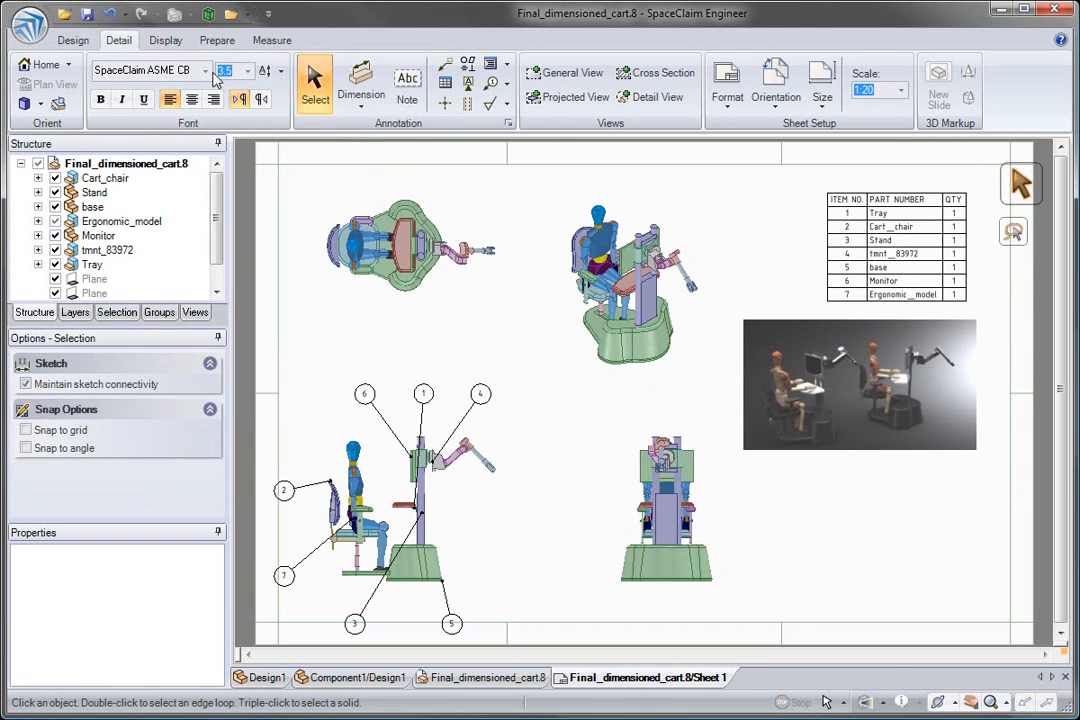
Insert a video file from the Final Files folder beneath the cart image on the sheet and play it.
click(233, 14)
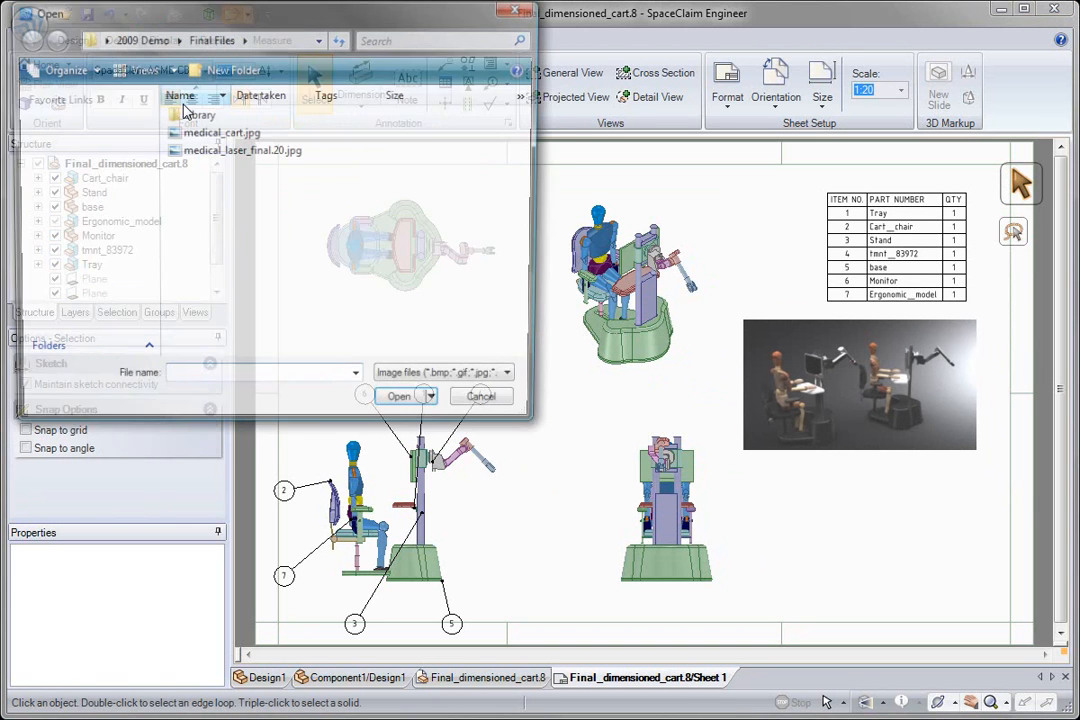
click(449, 380)
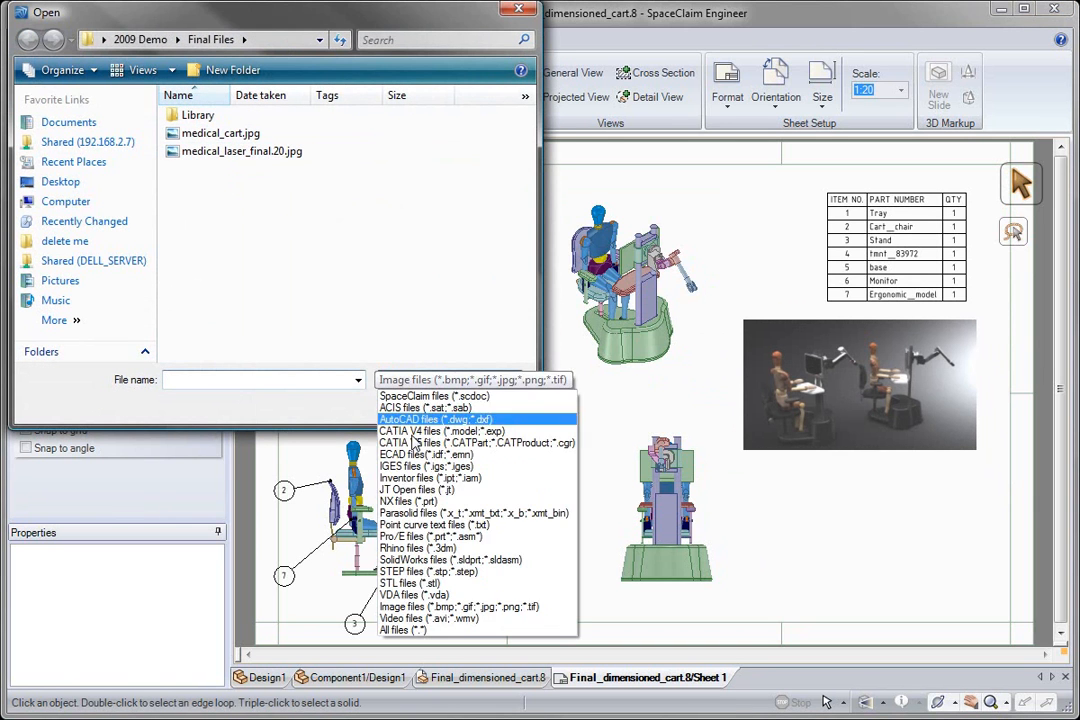
click(450, 617)
double_click(262, 134)
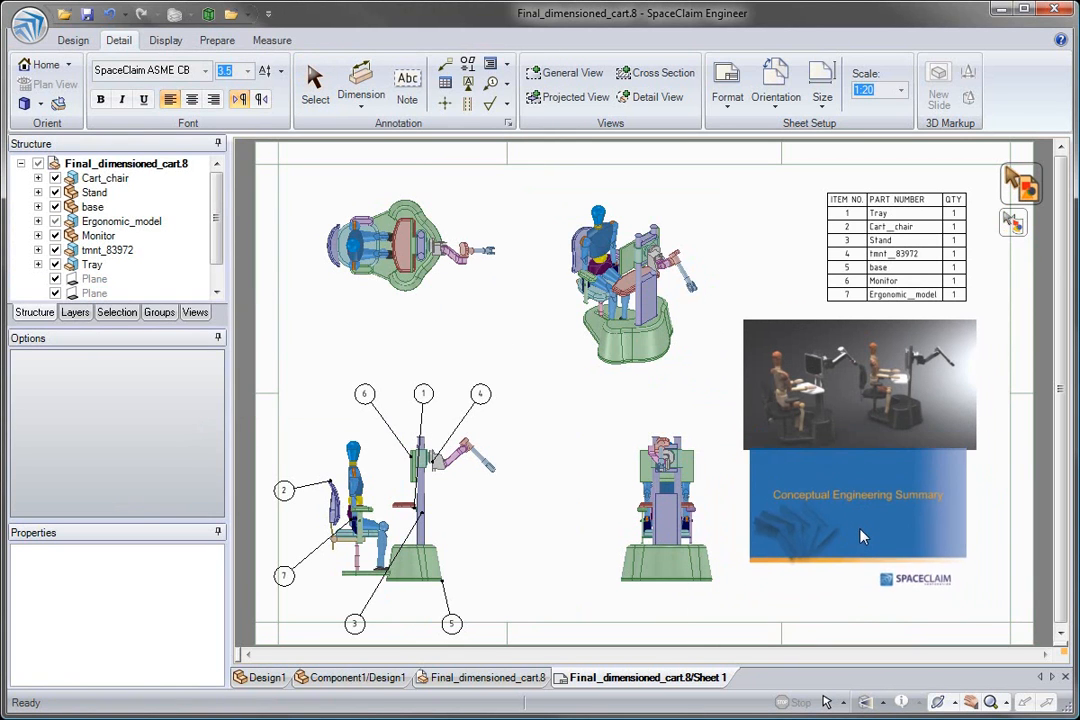
key(Escape)
right_click(812, 557)
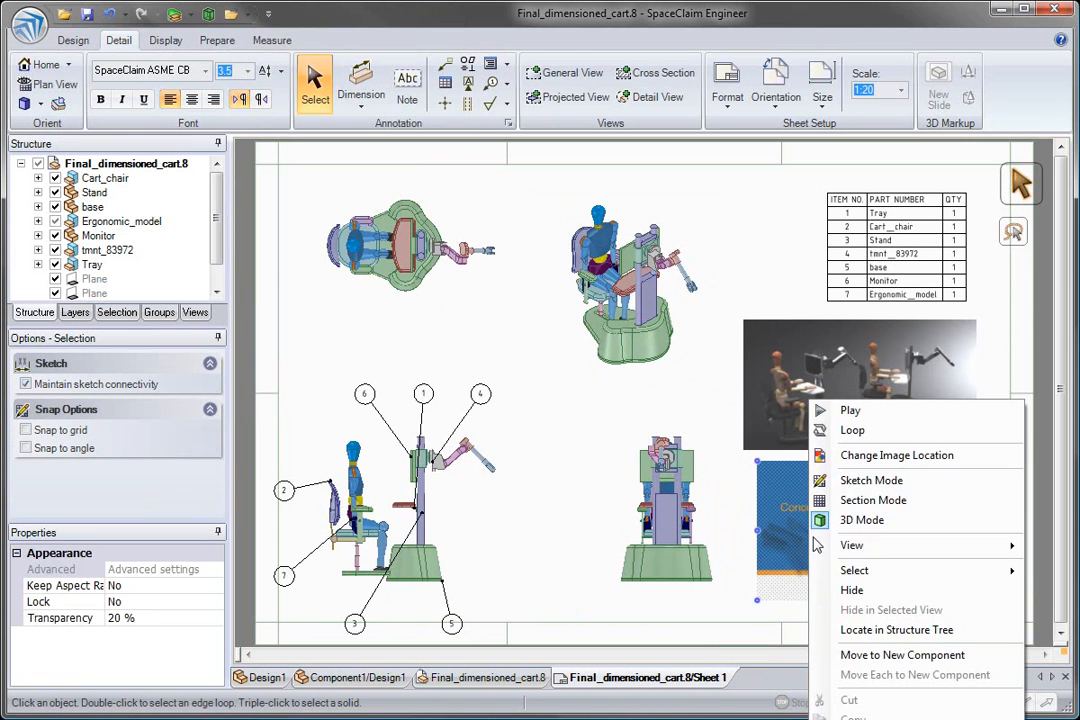
click(826, 411)
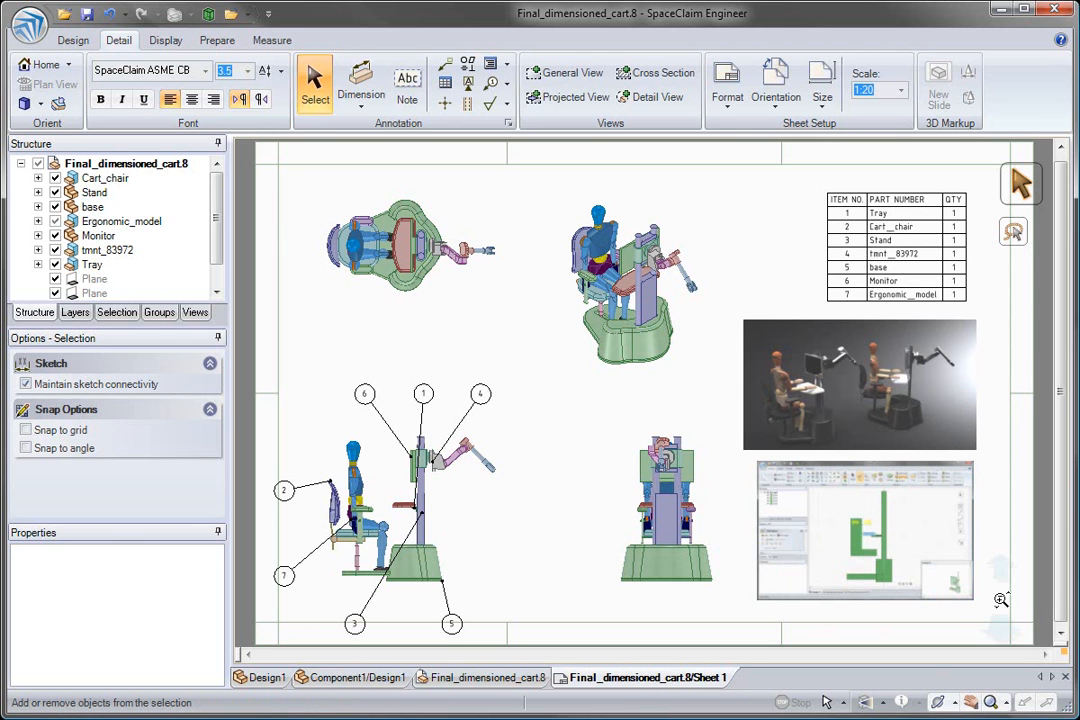
Examine the playing video and cart image up close, inspect the sheet's views from a tilted angle, and return to the home view.
ctrl+scroll(1000, 607, up, 2)
ctrl+scroll(998, 620, up, 4)
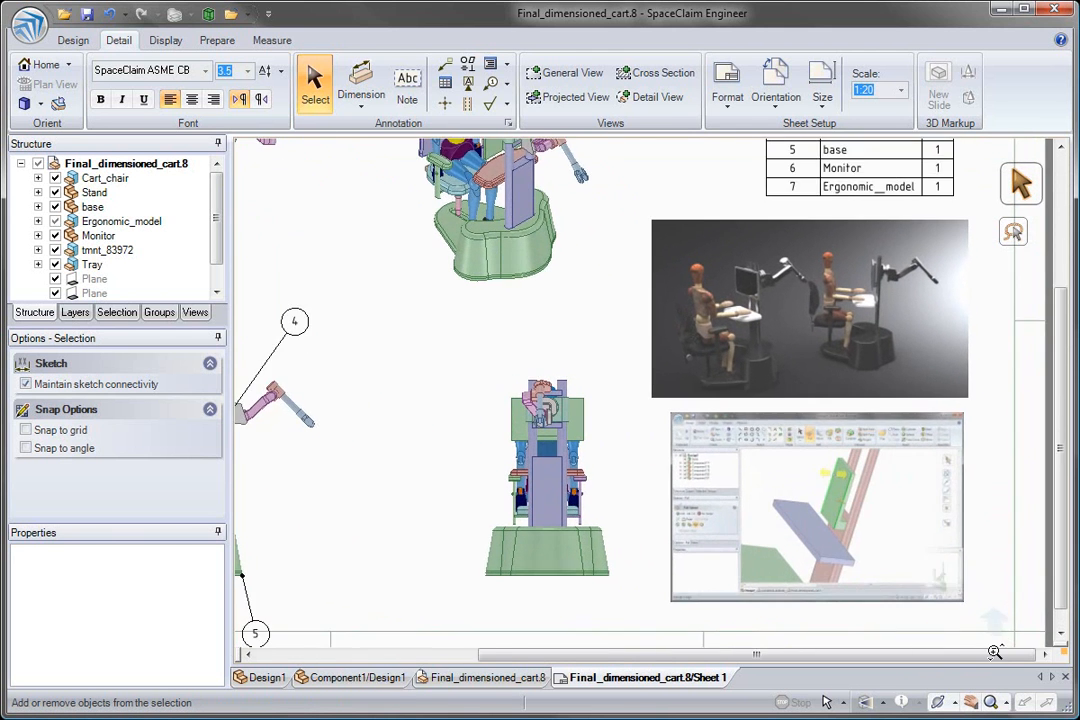
ctrl+scroll(991, 681, up, 4)
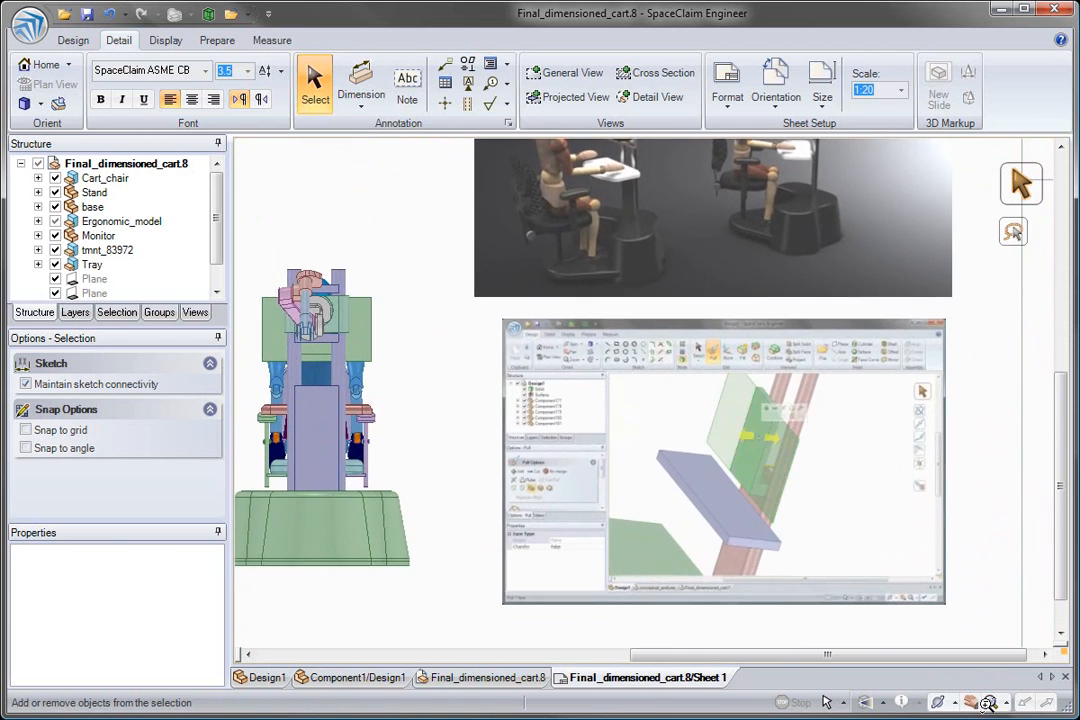
ctrl+scroll(1005, 605, up, 1)
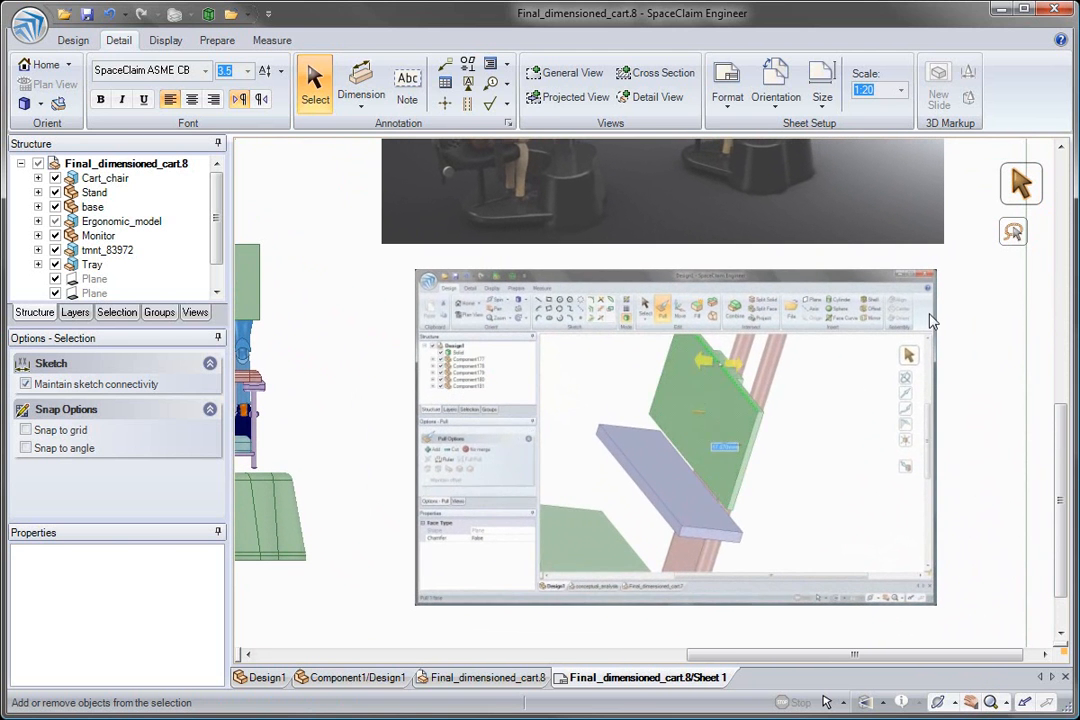
middle_drag(962, 211, 978, 340)
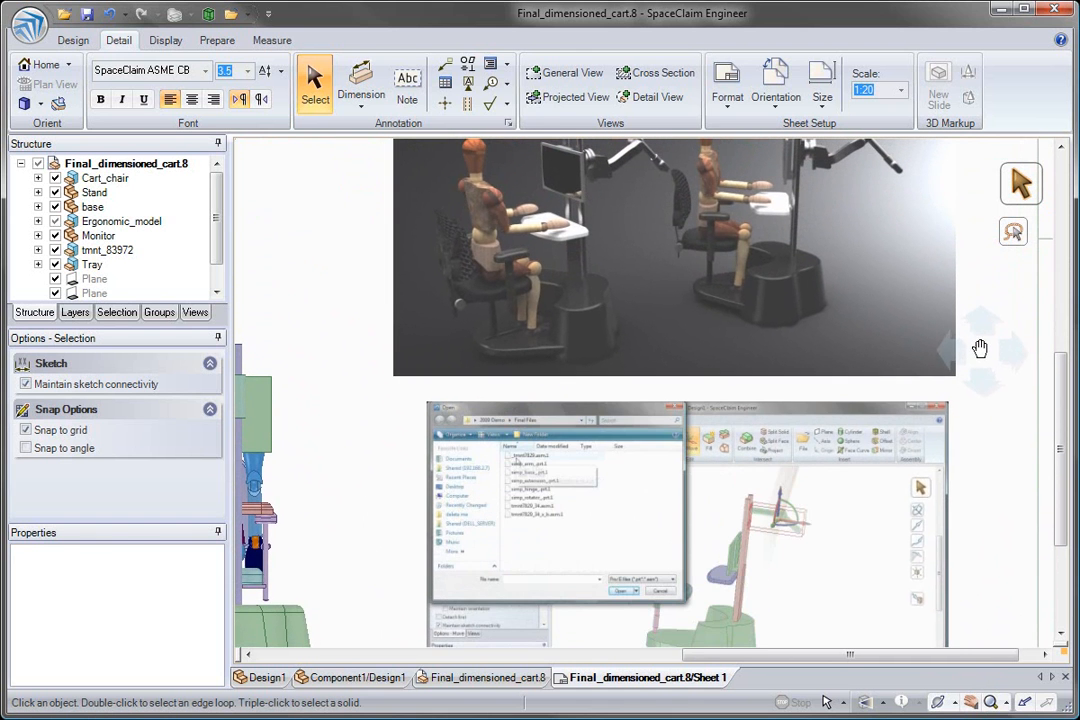
ctrl+middle_drag(1010, 442, 991, 310)
mouse_move(714, 337)
middle_down()
mouse_move(646, 366)
mouse_move(774, 299)
middle_up()
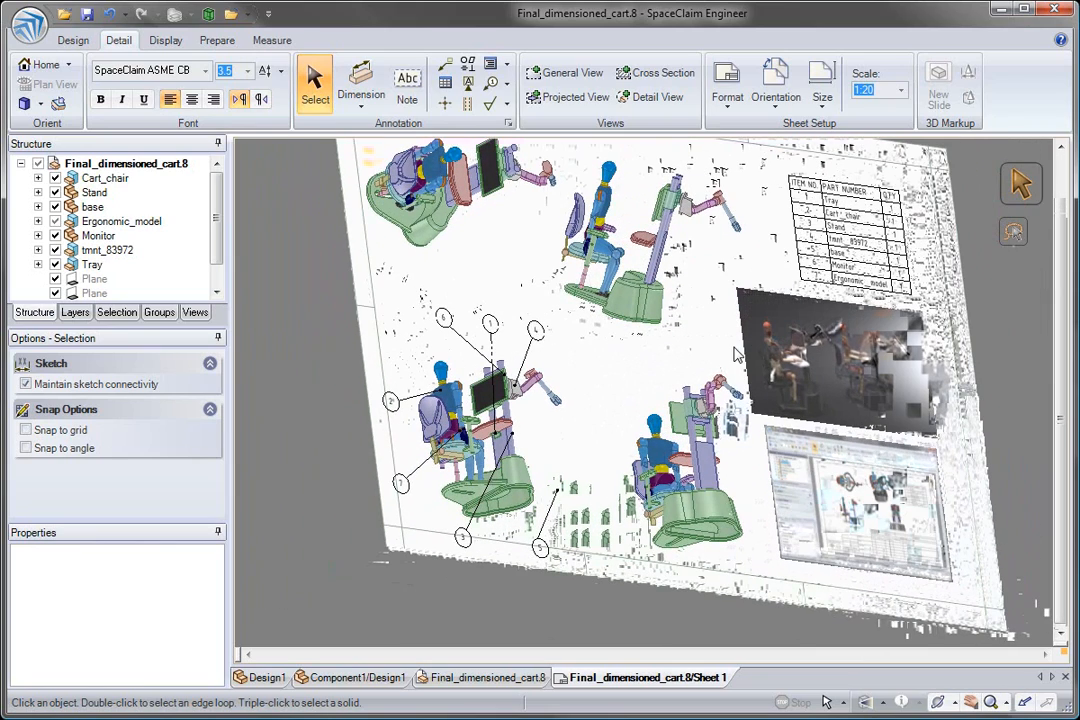
key(h)
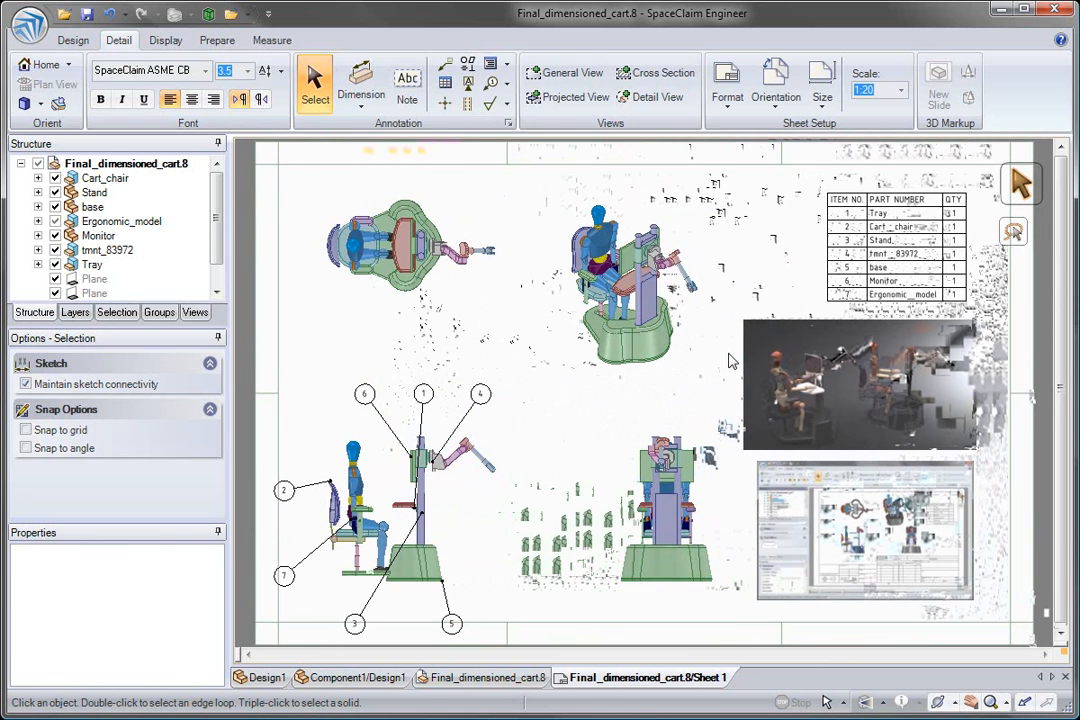